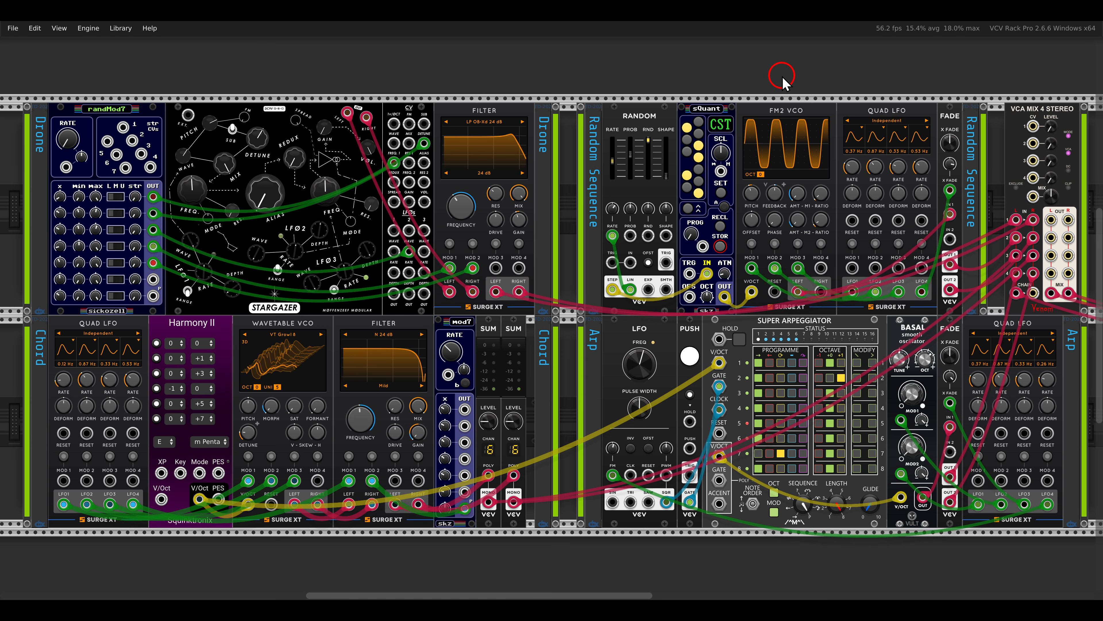
- Adjust the drone's level on channel 1 of the VCA MIX 4 STEREO mixer and raise channel 2 for the random sequence
mouse_move(299, 92)
left_mouse_down()
mouse_move(185, 126)
mouse_move(348, 119)
left_mouse_up()
left_click_drag(1052, 127, 1018, 49)
double_click(1050, 126)
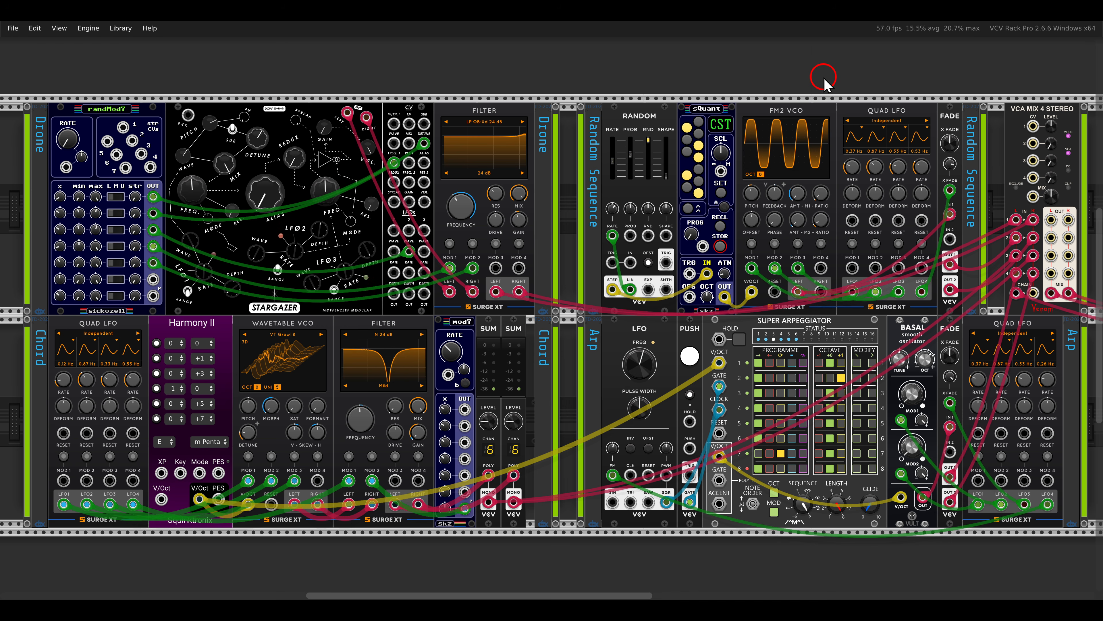
left_click_drag(747, 92, 843, 144)
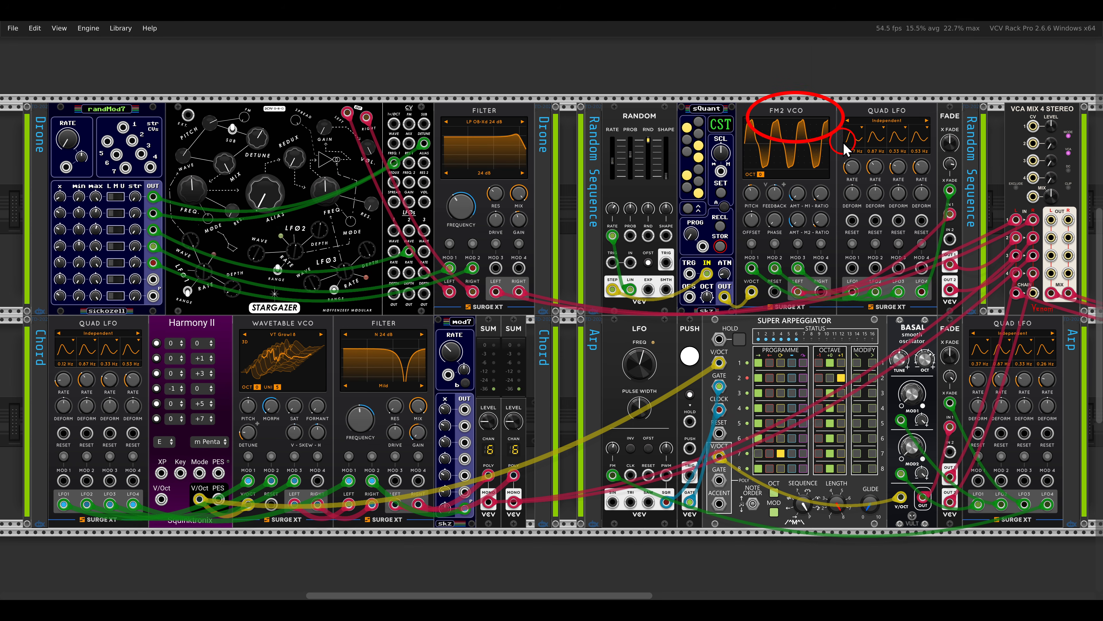
mouse_move(1051, 144)
left_mouse_down()
mouse_move(1017, 105)
mouse_move(1018, 89)
mouse_move(1042, 131)
mouse_move(1015, 75)
left_mouse_up()
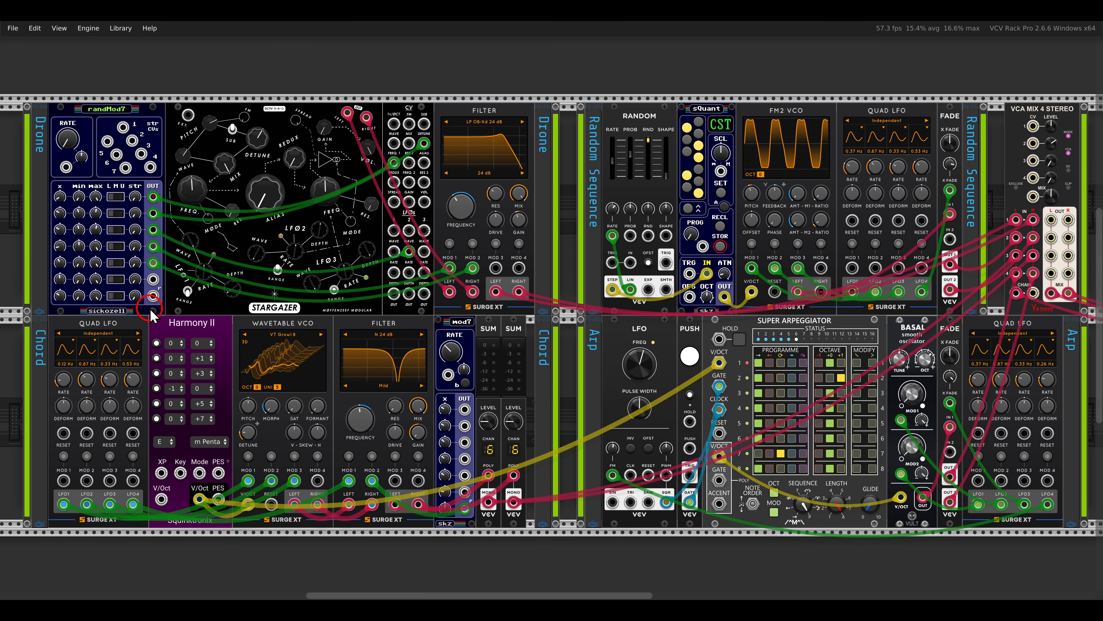
- Raise the channel 3 level on the VCA MIX 4 STEREO mixer to bring in the chord voice
left_click_drag(144, 298, 236, 347)
left_click_drag(235, 299, 332, 349)
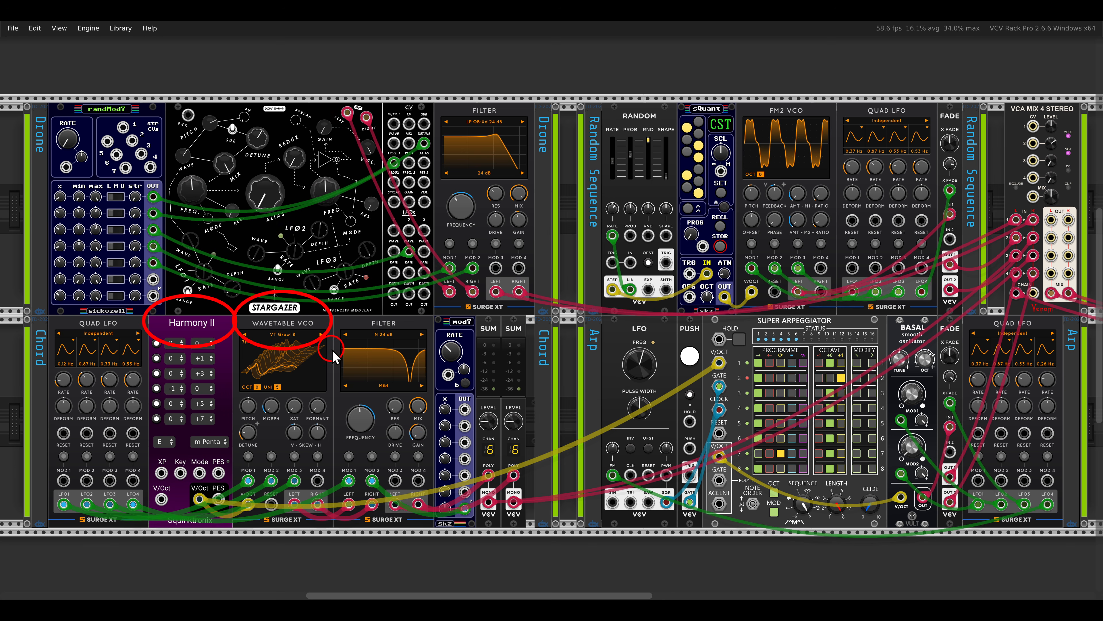
key("Escape")
left_click_drag(1051, 161, 1050, 170)
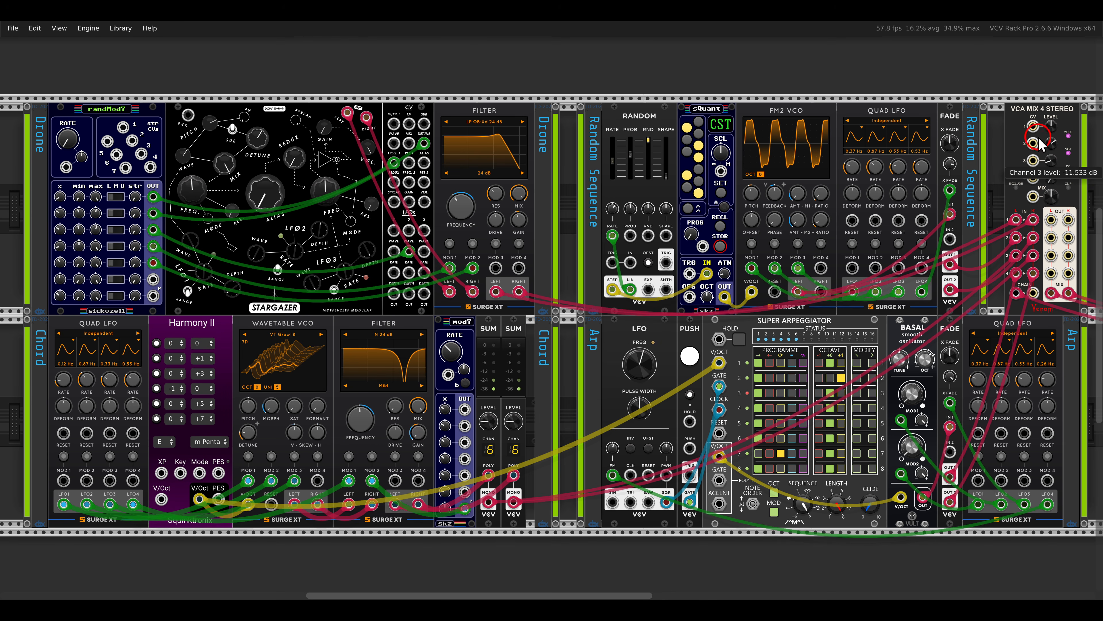
left_click_drag(1021, 117, 963, 75)
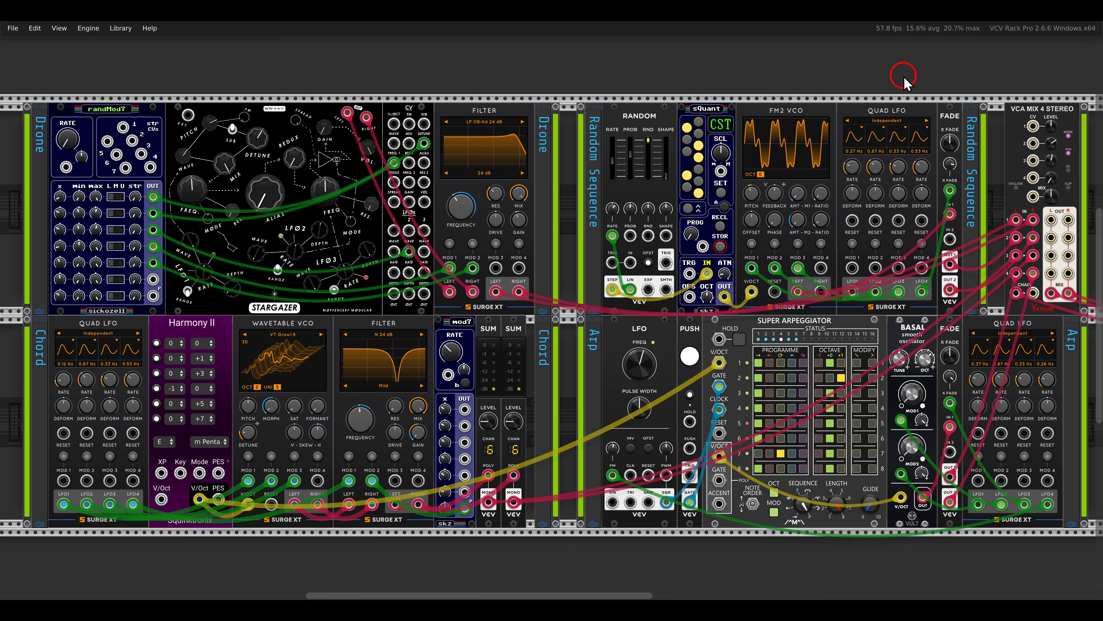
- Raise the channel 4 level on the VCA MIX 4 STEREO mixer to bring in the arpeggiator voice
left_click_drag(734, 294, 858, 353)
left_click_drag(880, 301, 940, 352)
key("Escape")
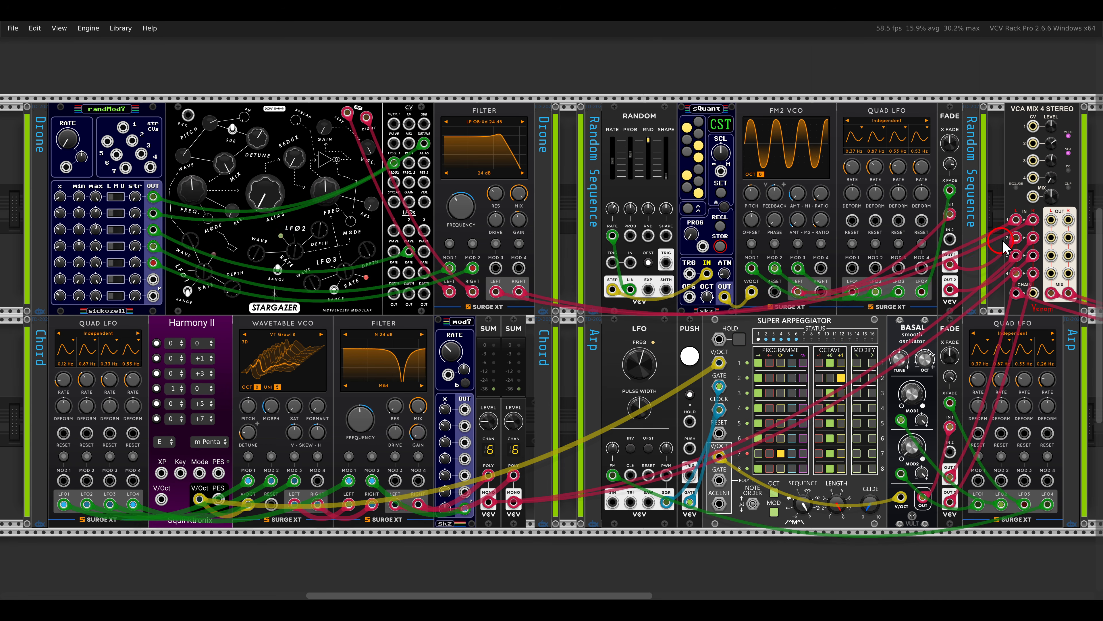
left_click_drag(1052, 177, 1030, 143)
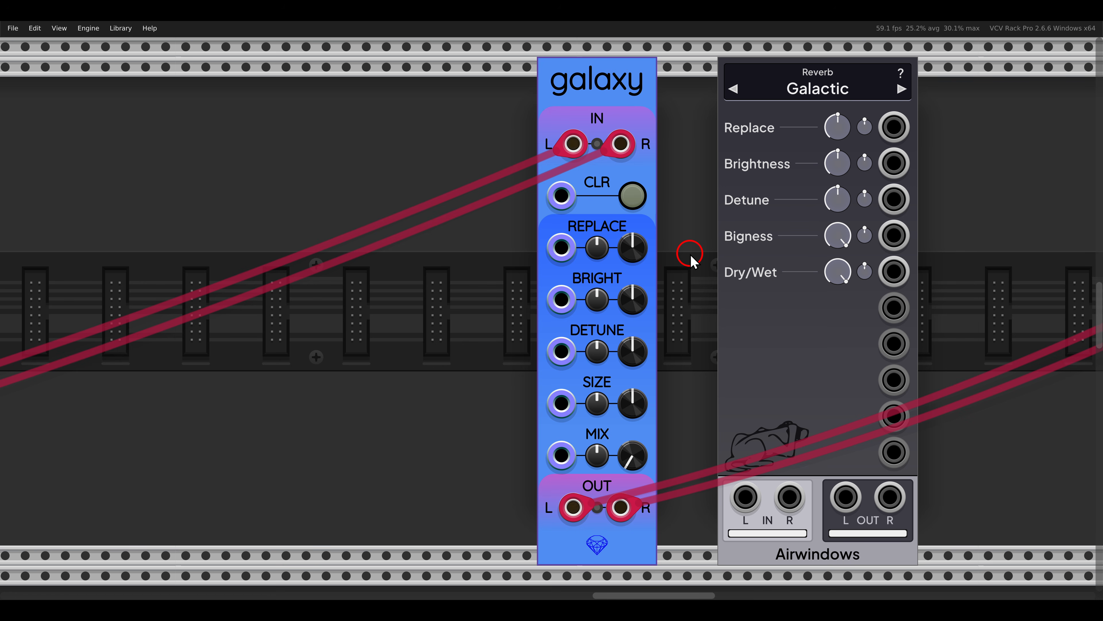
- On the galaxy reverb beside Airwindows Galactic, raise Mix to about a third and Size to about three quarters
mouse_move(645, 406)
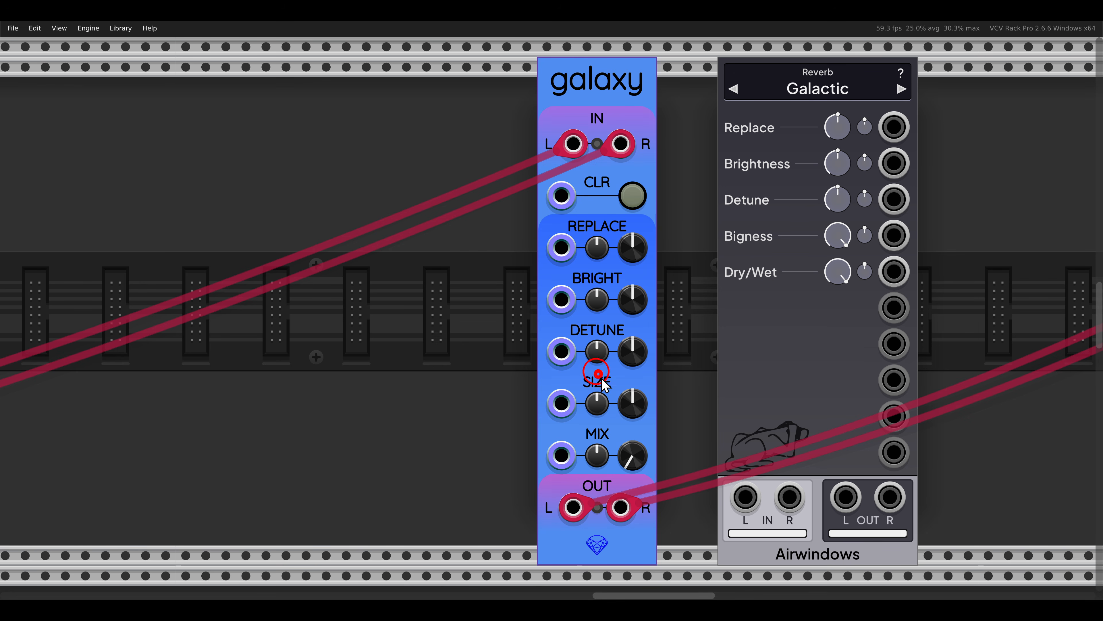
left_click_drag(594, 370, 687, 491)
left_click_drag(637, 459, 639, 489)
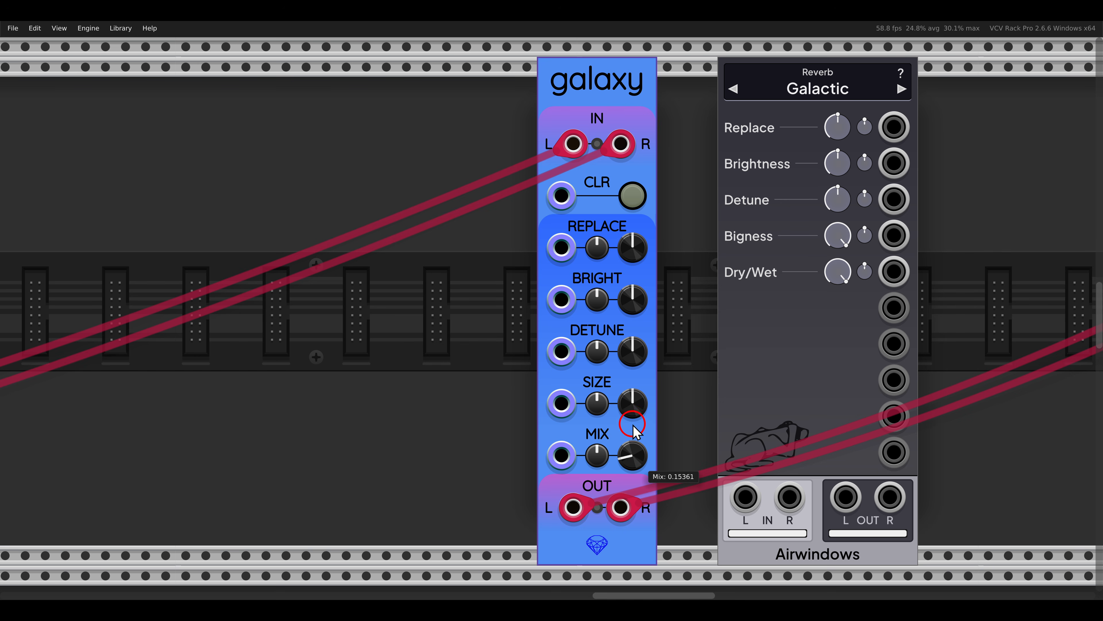
left_click_drag(634, 425, 633, 395)
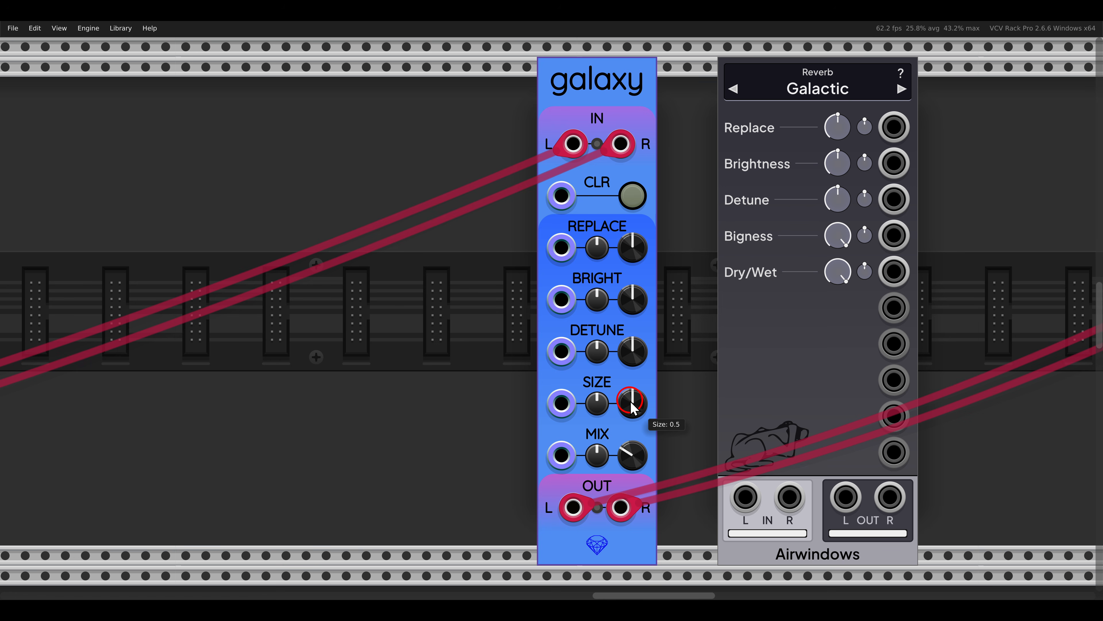
left_click_drag(632, 409, 629, 285)
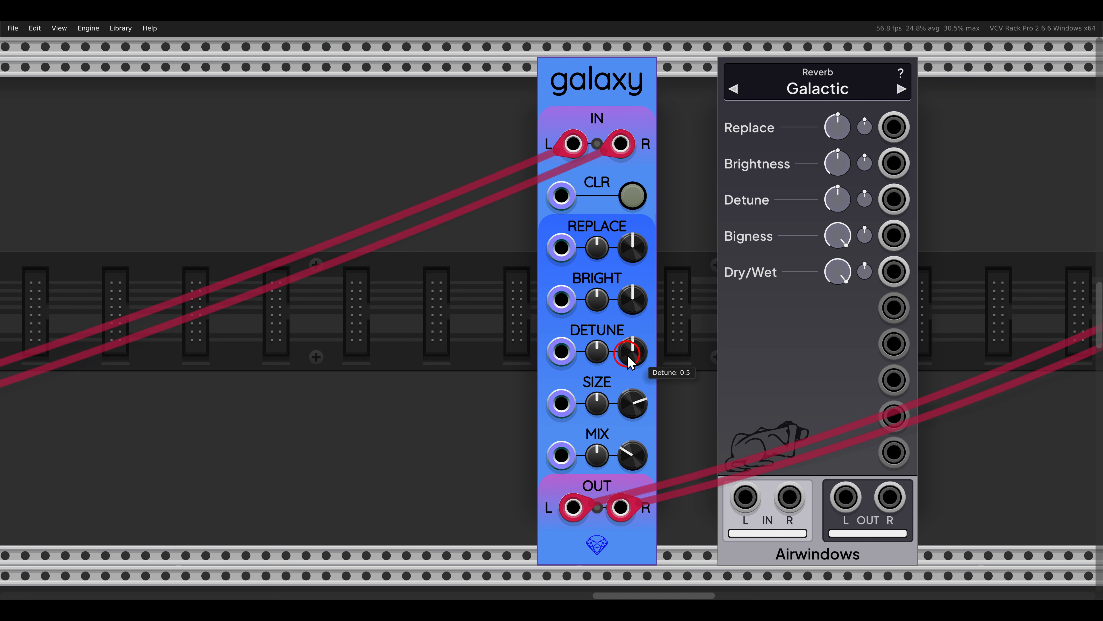
- Raise the galaxy reverb's Detune to about 0.7 and its Brightness to maximum
left_click_drag(625, 350, 612, 322)
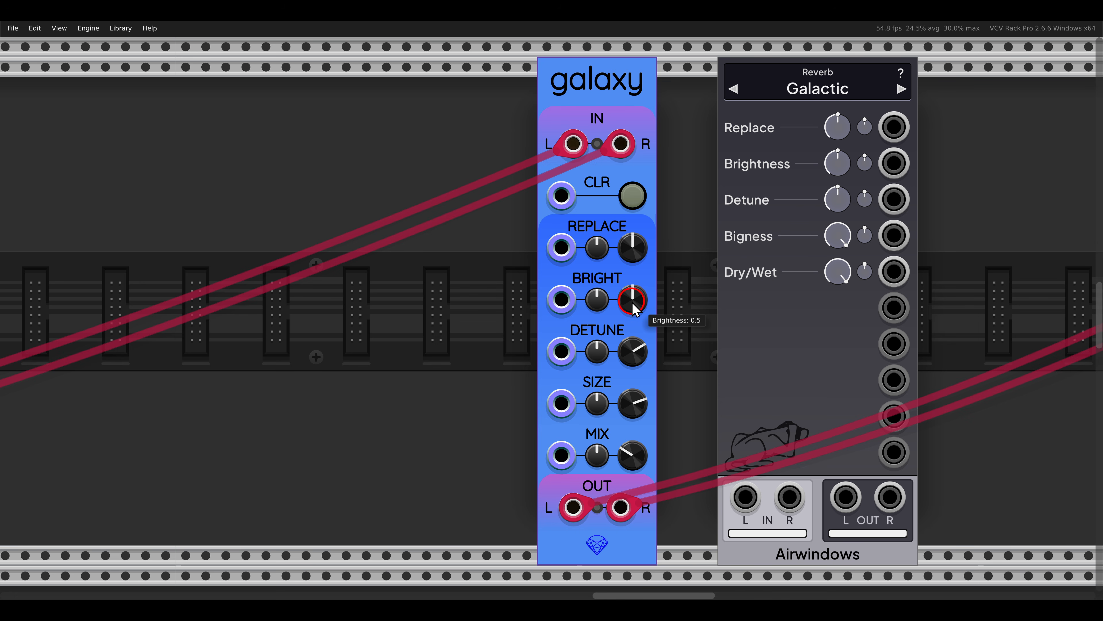
left_click_drag(633, 309, 632, 193)
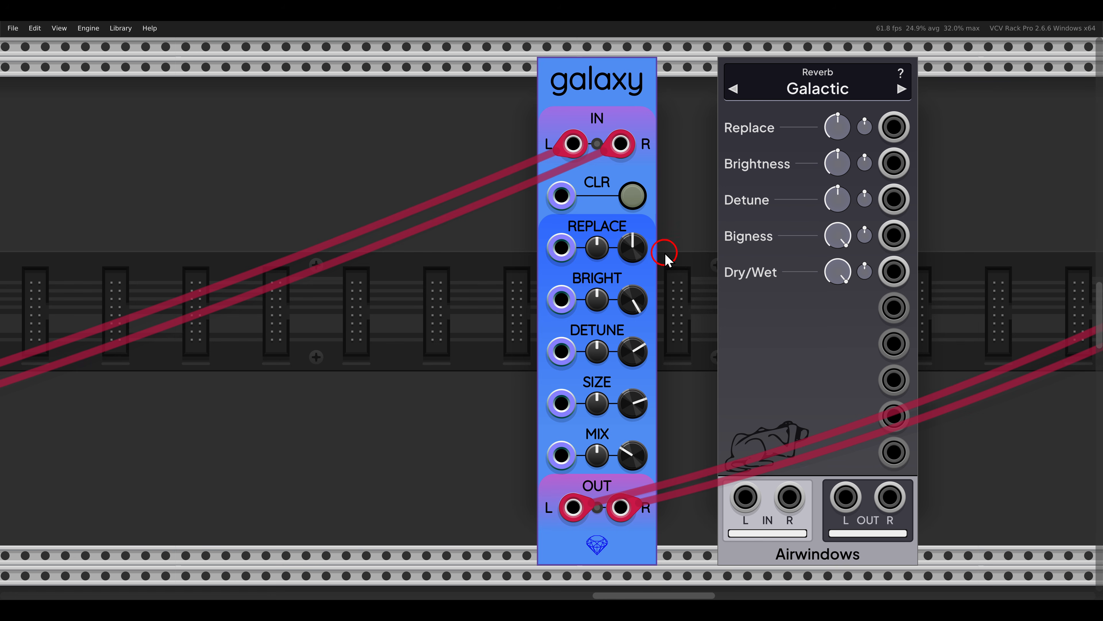
- Try the galaxy reverb's Replace at its maximum and minimum, and restore it to 0.5
mouse_move(633, 257)
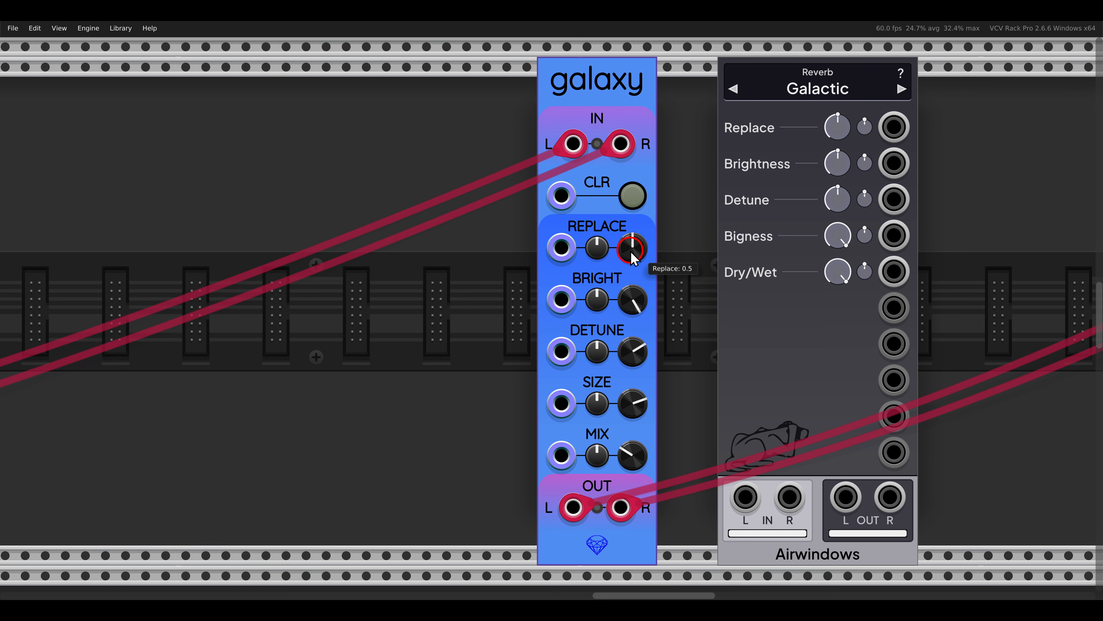
left_click_drag(633, 256, 622, 120)
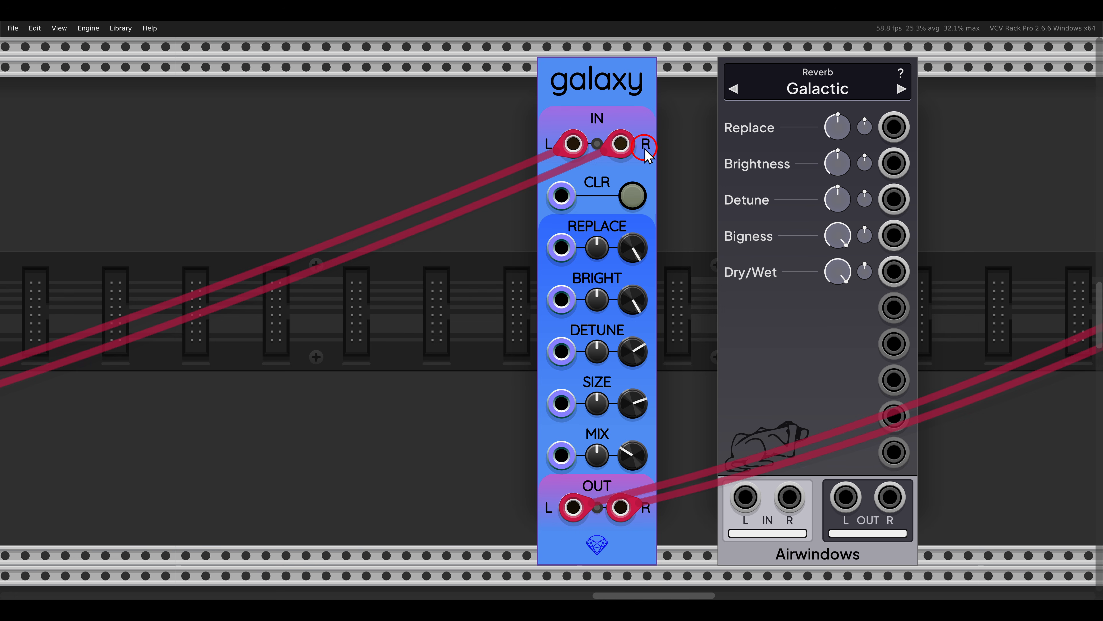
left_click_drag(633, 247, 671, 464)
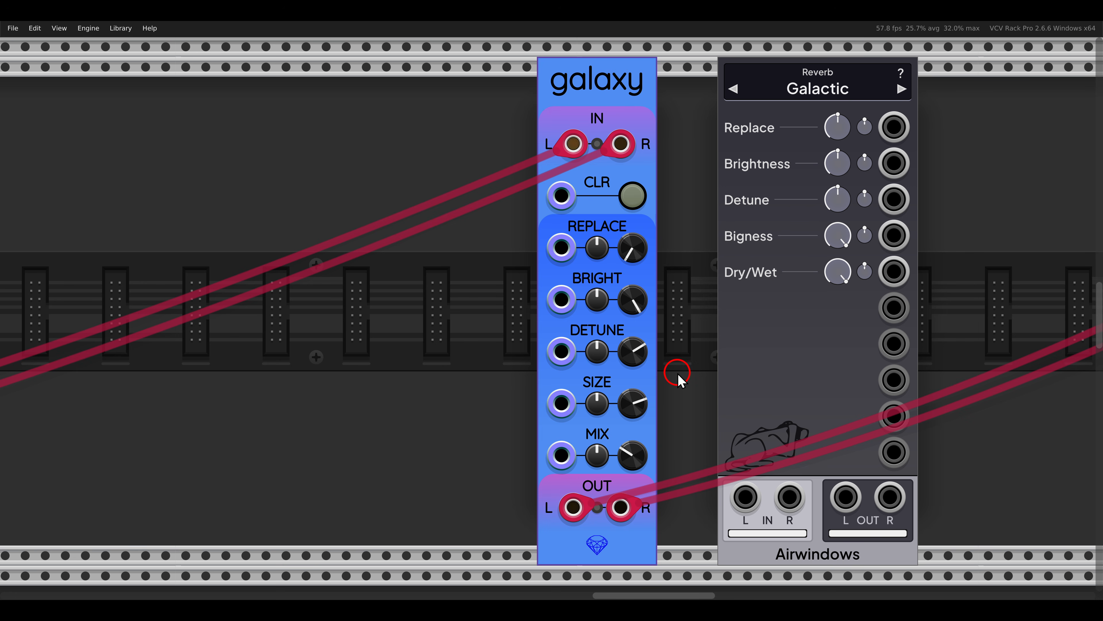
double_click(637, 251)
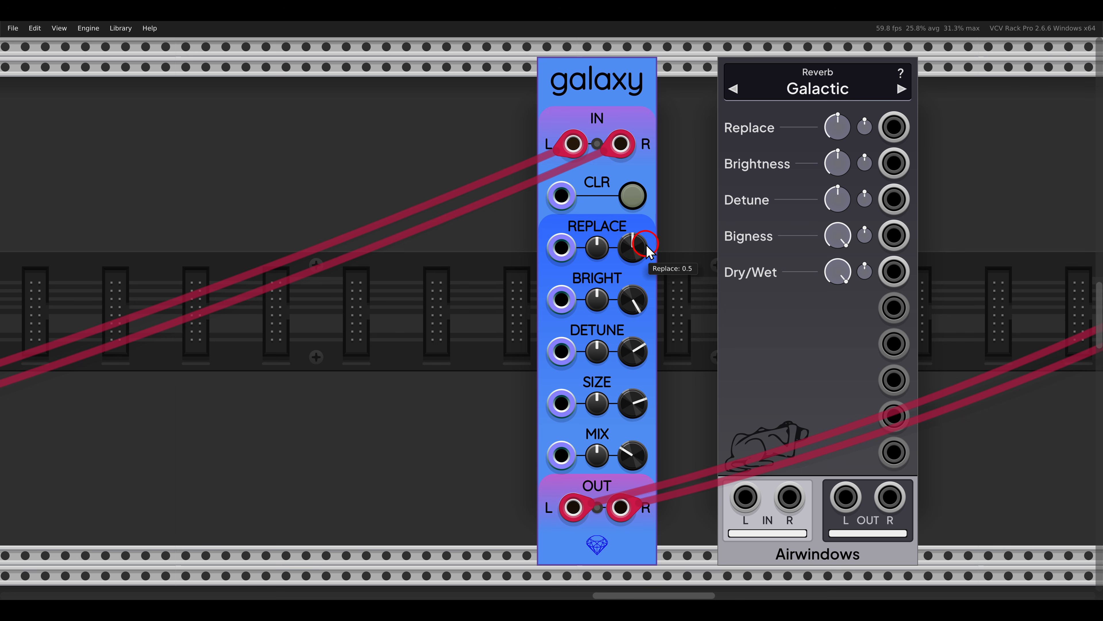
left_click_drag(650, 252, 633, 430)
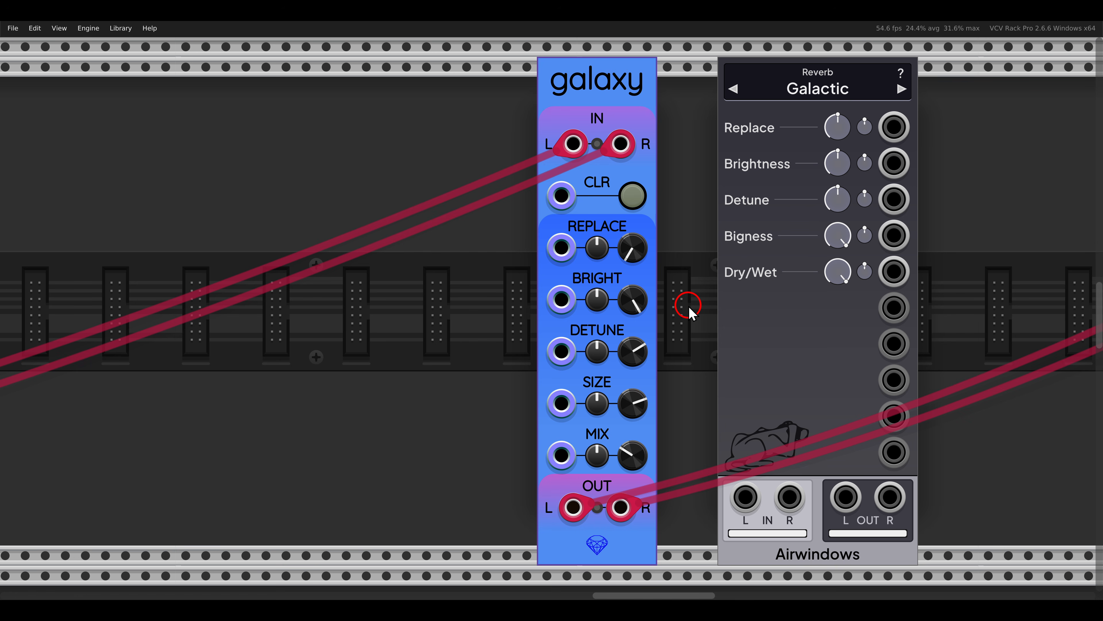
key("ctrl+z")
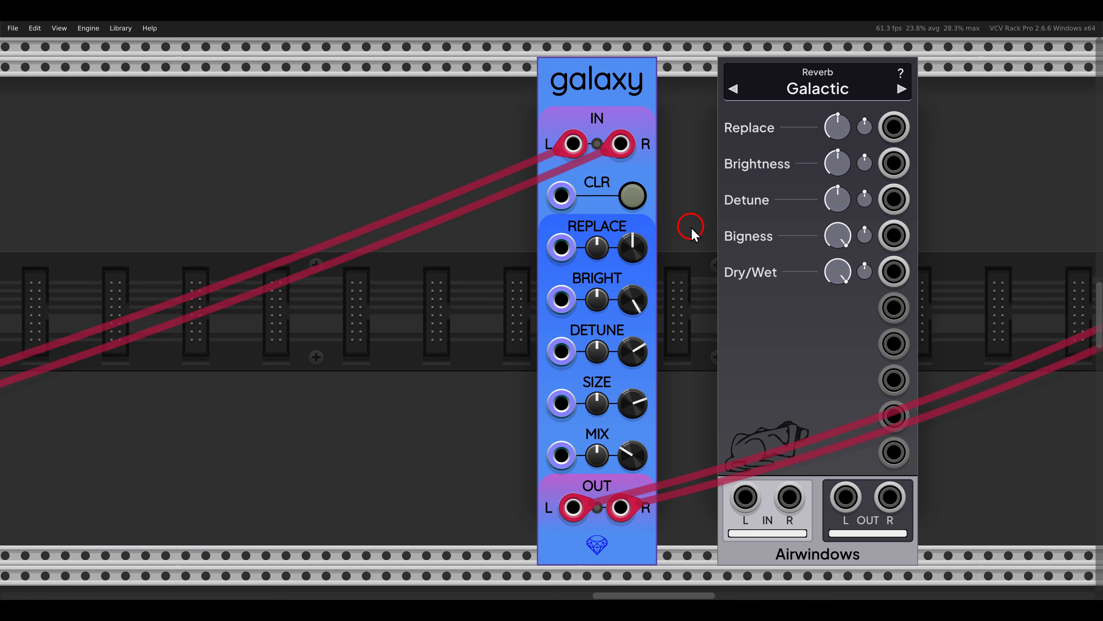
- Raise the Mix partway on the drone voice's galaxy reverb
key("F4")
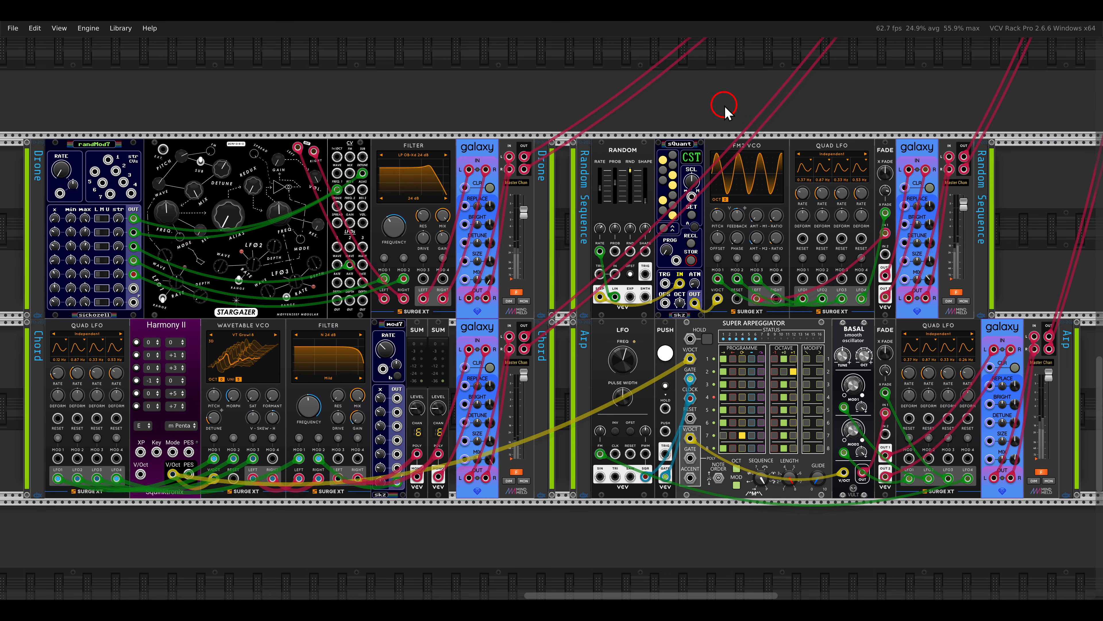
key("shift+1")
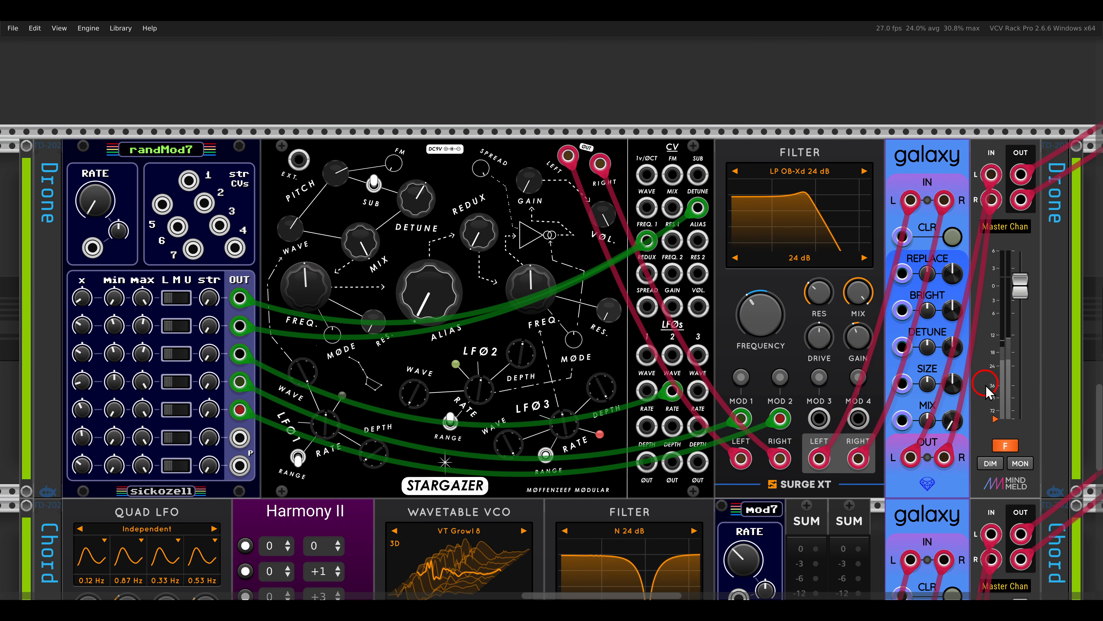
left_click(989, 440)
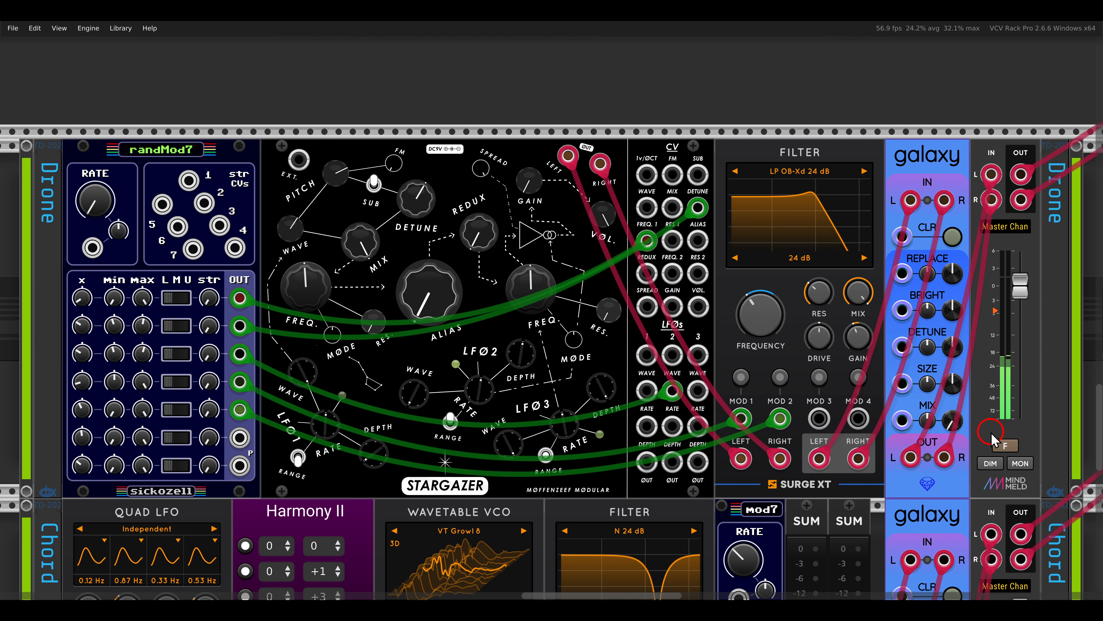
mouse_move(952, 423)
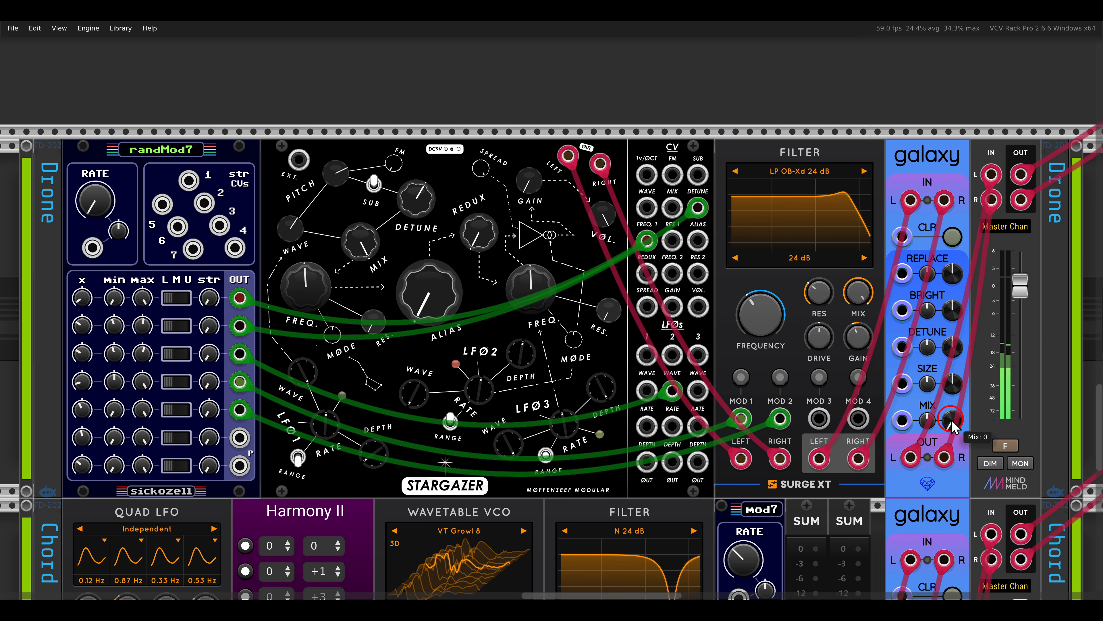
left_click_drag(957, 425, 948, 354)
left_click_drag(959, 425, 959, 423)
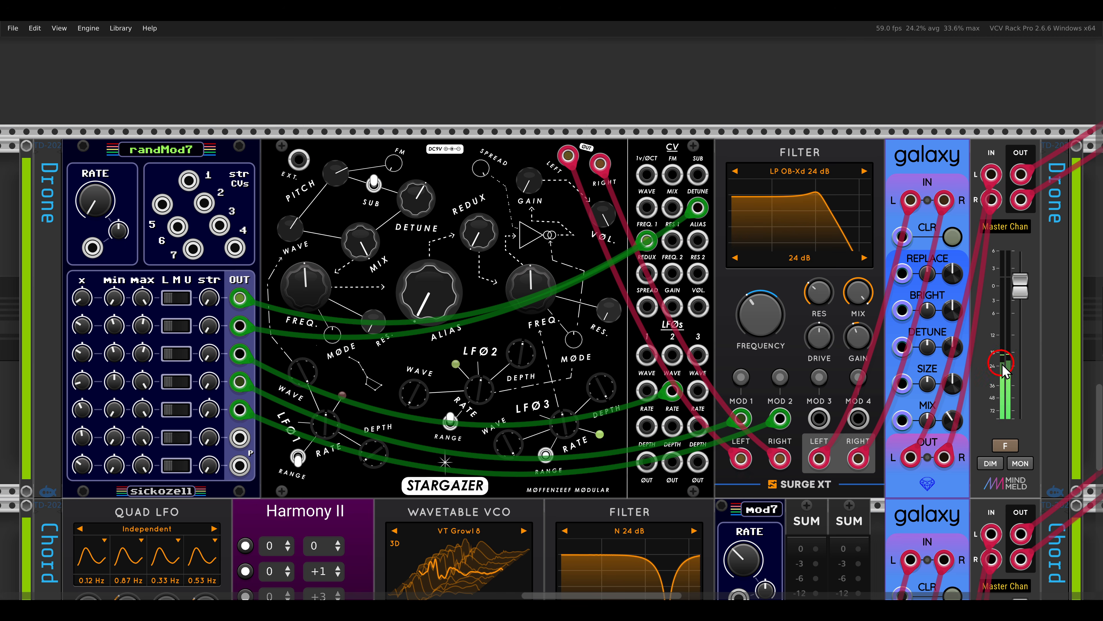
left_click_drag(951, 418, 947, 507)
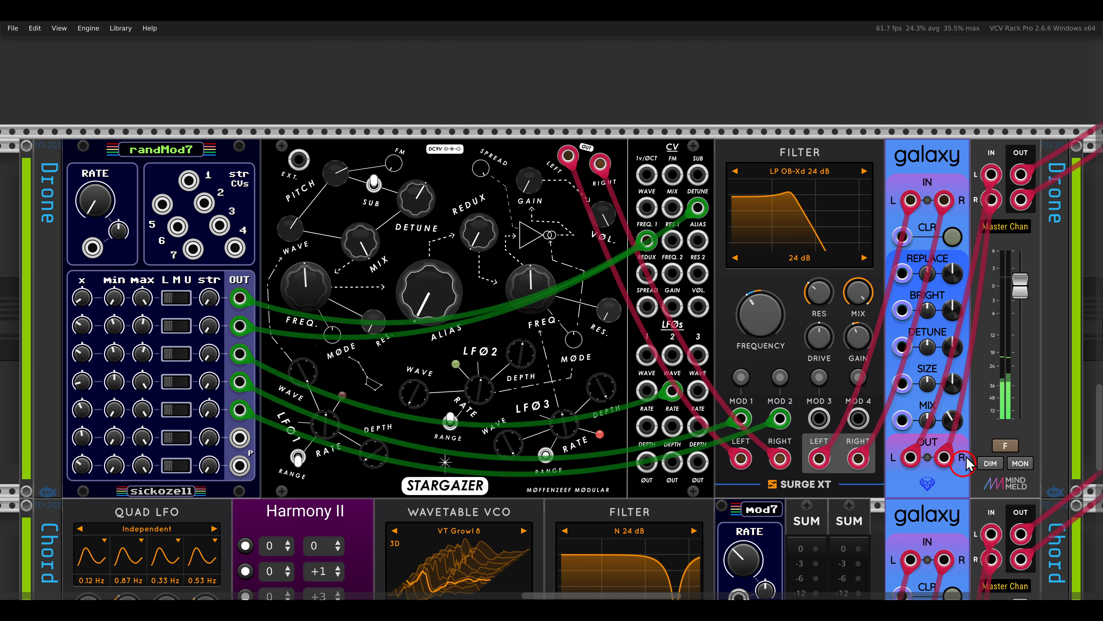
- Raise the drone voice's Master Chan fader to the 6 dB maximum and its galaxy Brightness to about three quarters
left_click_drag(1017, 300, 1019, 192)
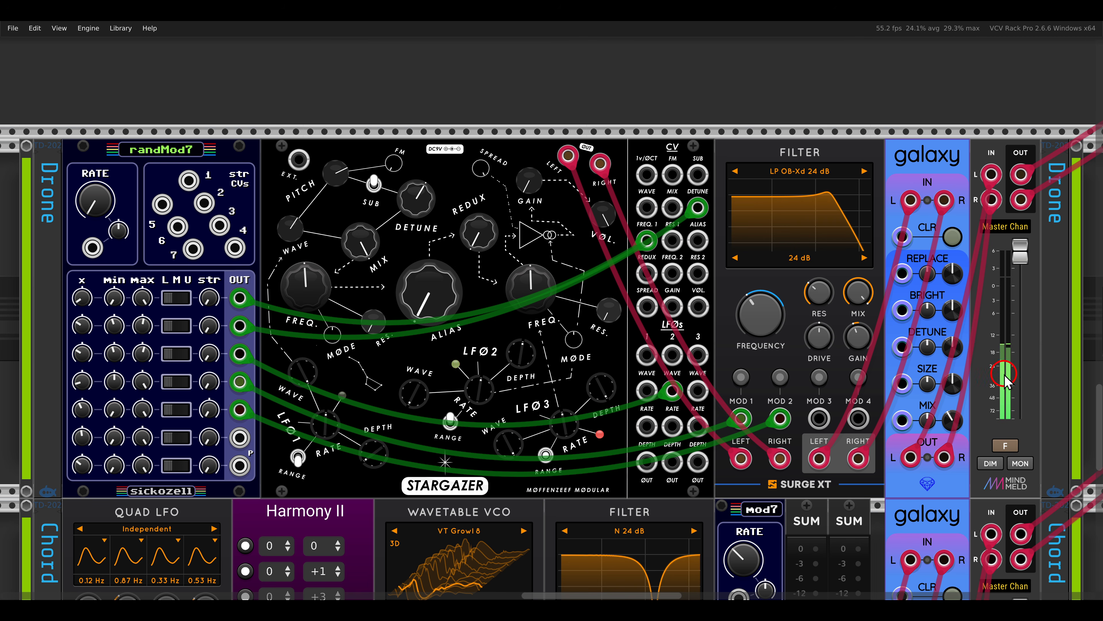
left_click_drag(949, 354, 930, 260)
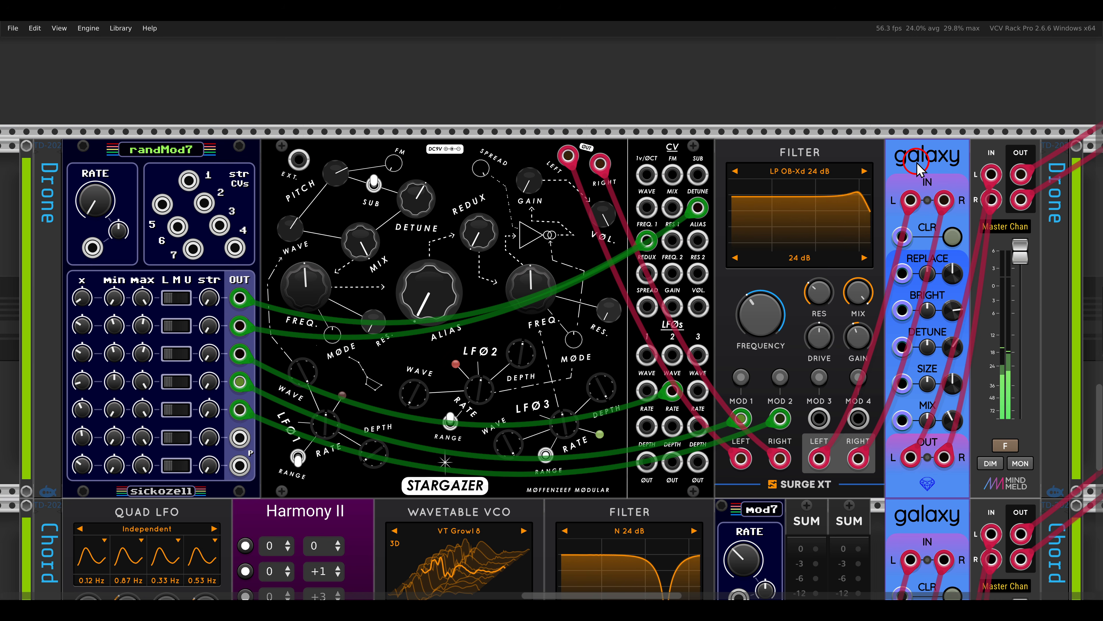
- On the random sequence voice's galaxy reverb, raise Mix to about a third and Size to about three quarters
scroll(918, 168, "right", 15)
scroll(917, 168, "right", 15)
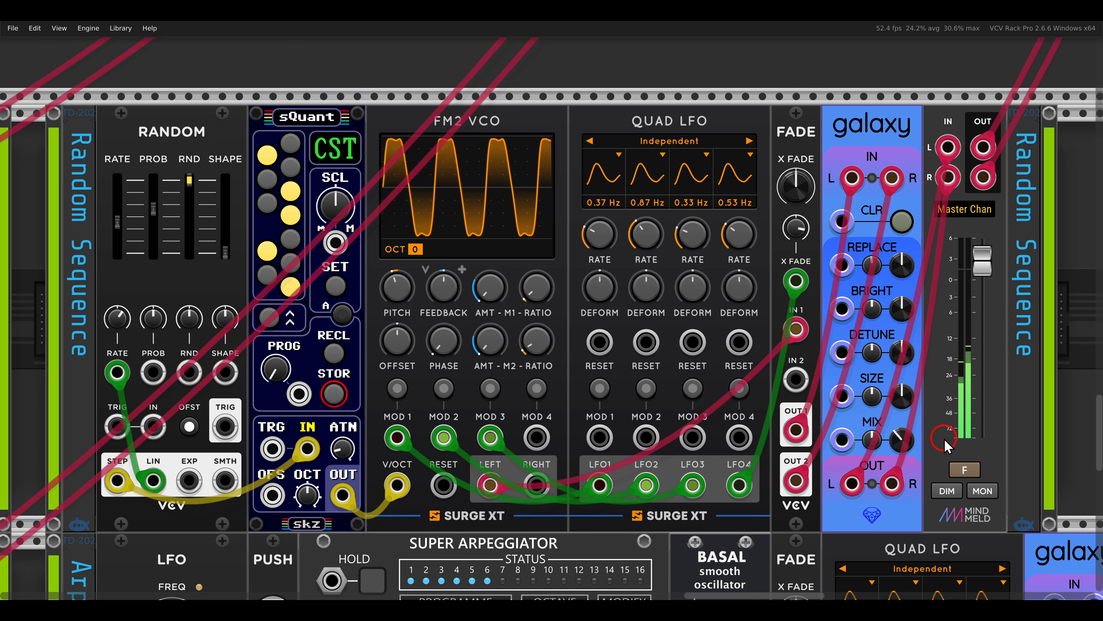
left_click_drag(917, 412, 899, 391)
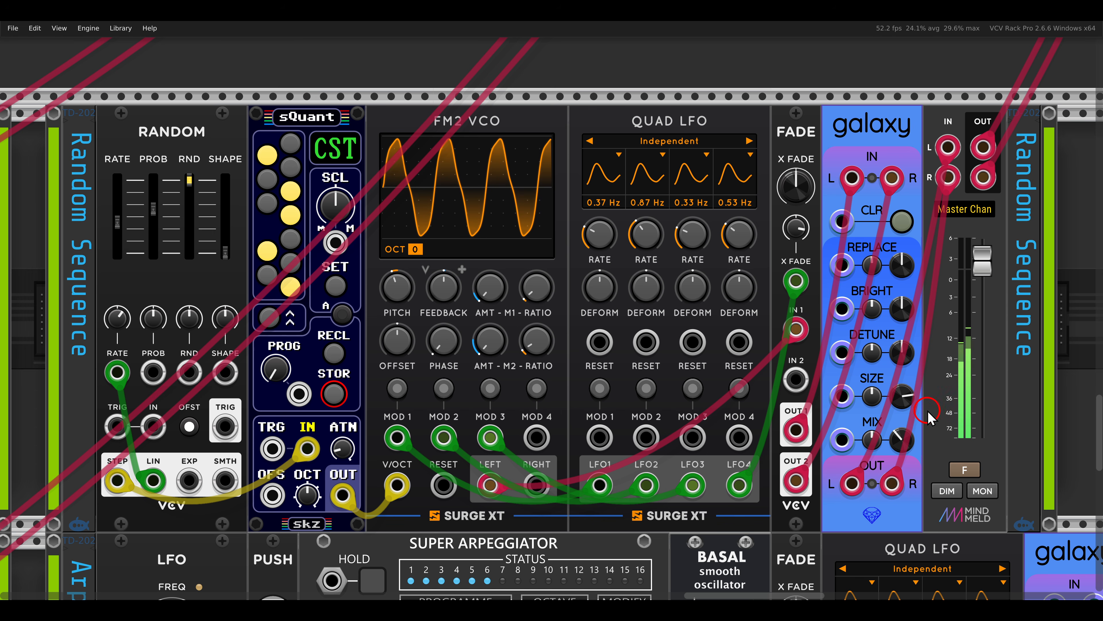
- Set the random sequence reverb's Brightness to maximum and its Replace to about 0.8
left_click_drag(900, 312, 882, 208)
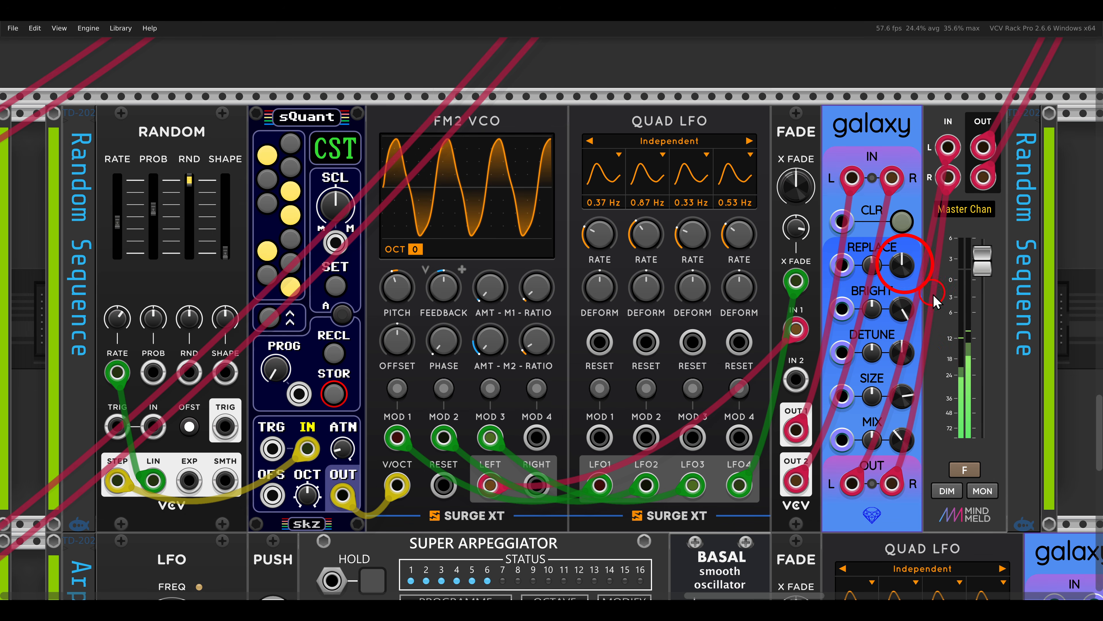
left_click_drag(902, 271, 929, 334)
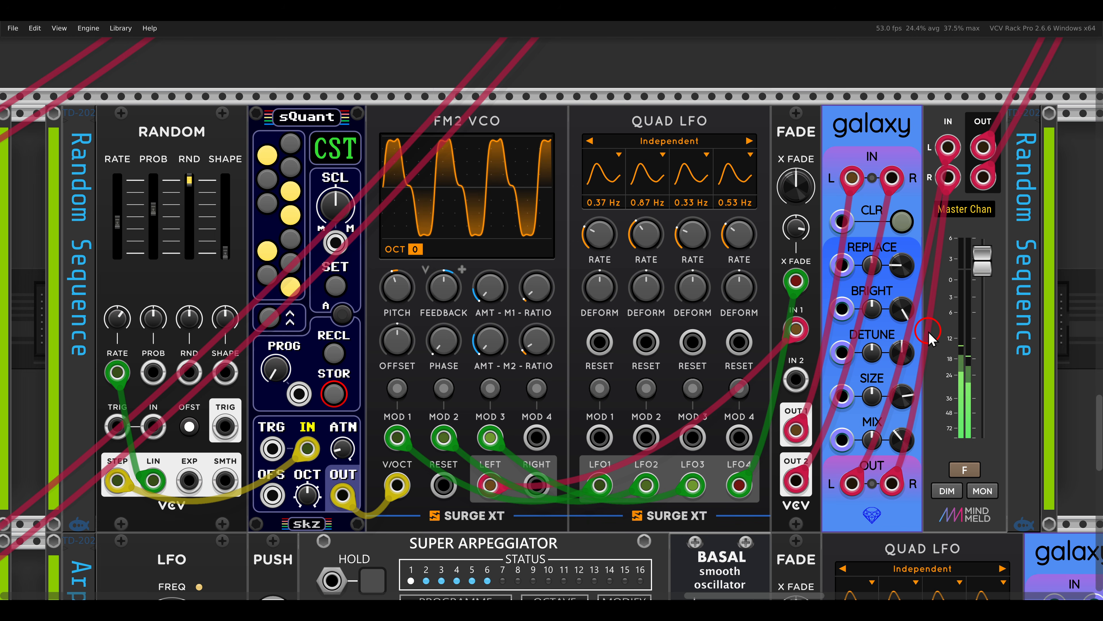
- On the chord voice's galaxy reverb, adjust the Mix and raise Detune partway
key("shift+3")
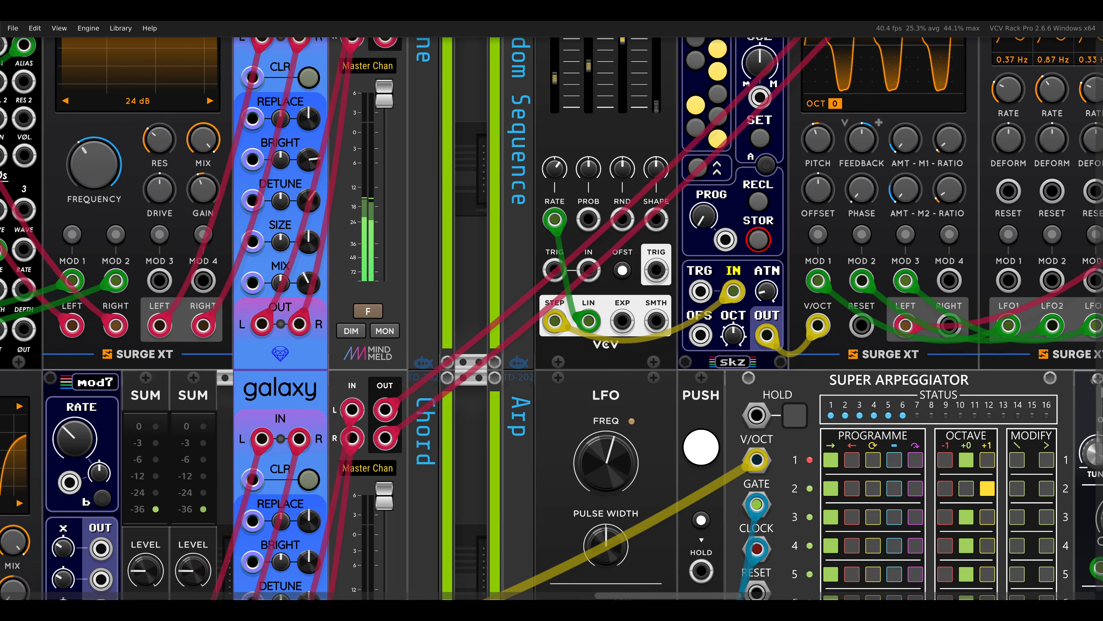
left_click(1008, 447)
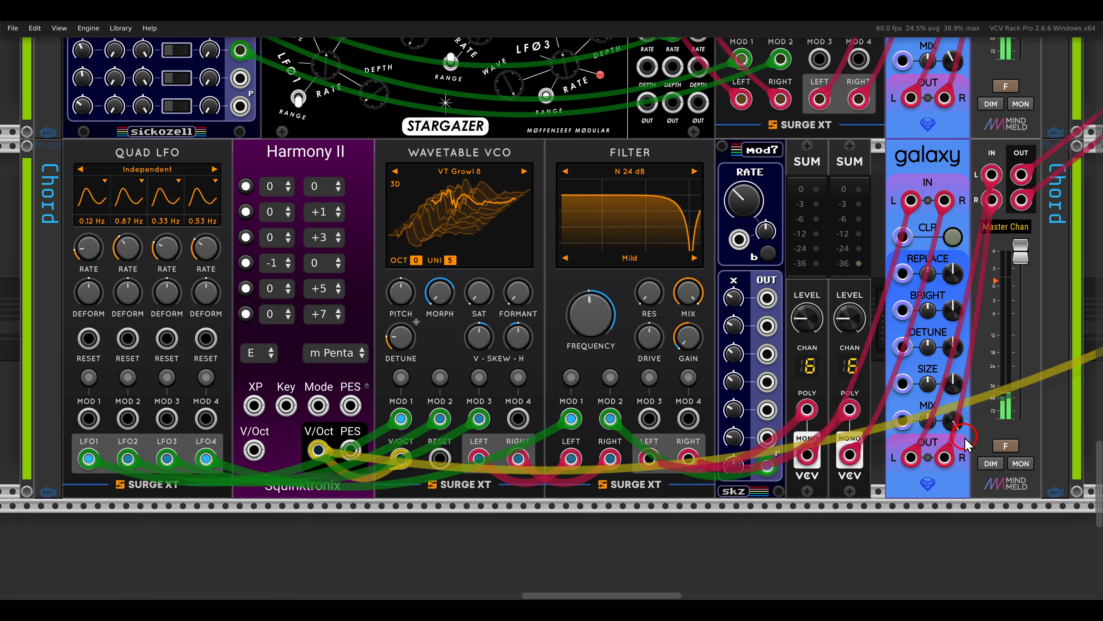
left_click_drag(928, 393, 977, 455)
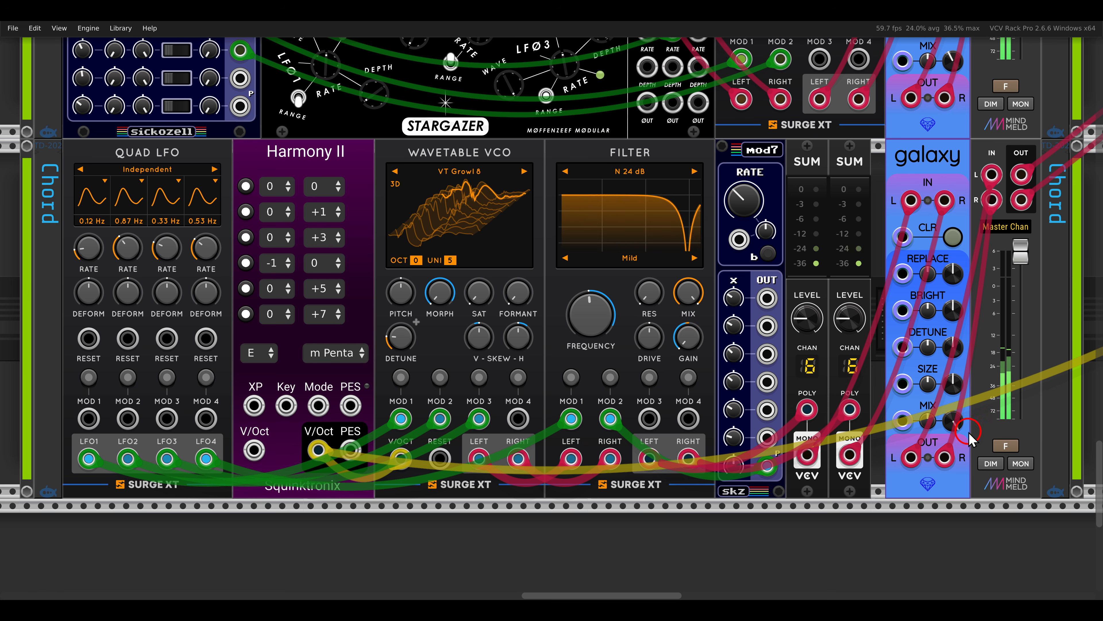
mouse_move(946, 356)
left_mouse_down()
mouse_move(931, 337)
mouse_move(946, 347)
left_mouse_up()
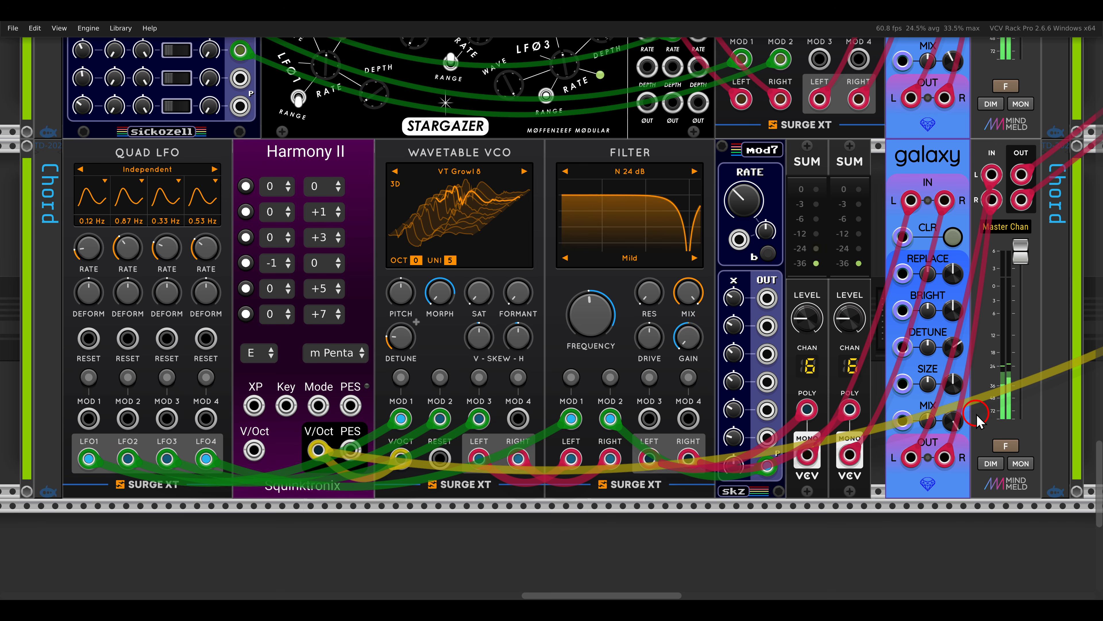
- On the arp voice's galaxy reverb, raise Size and Replace to about 0.8 each
scroll(978, 413, "right", 20)
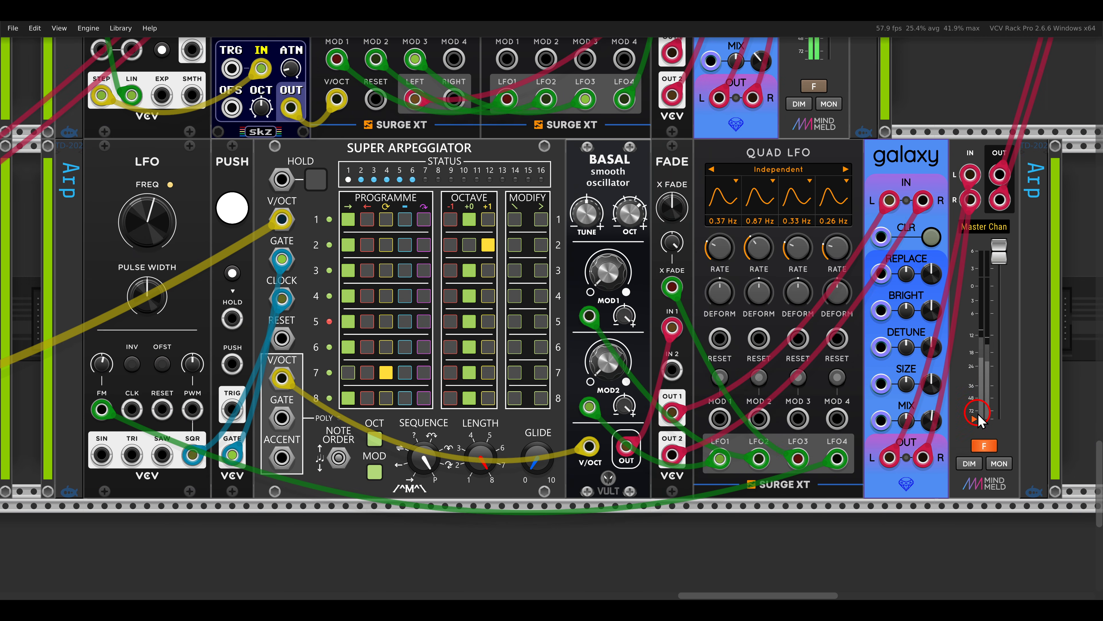
left_click(984, 445)
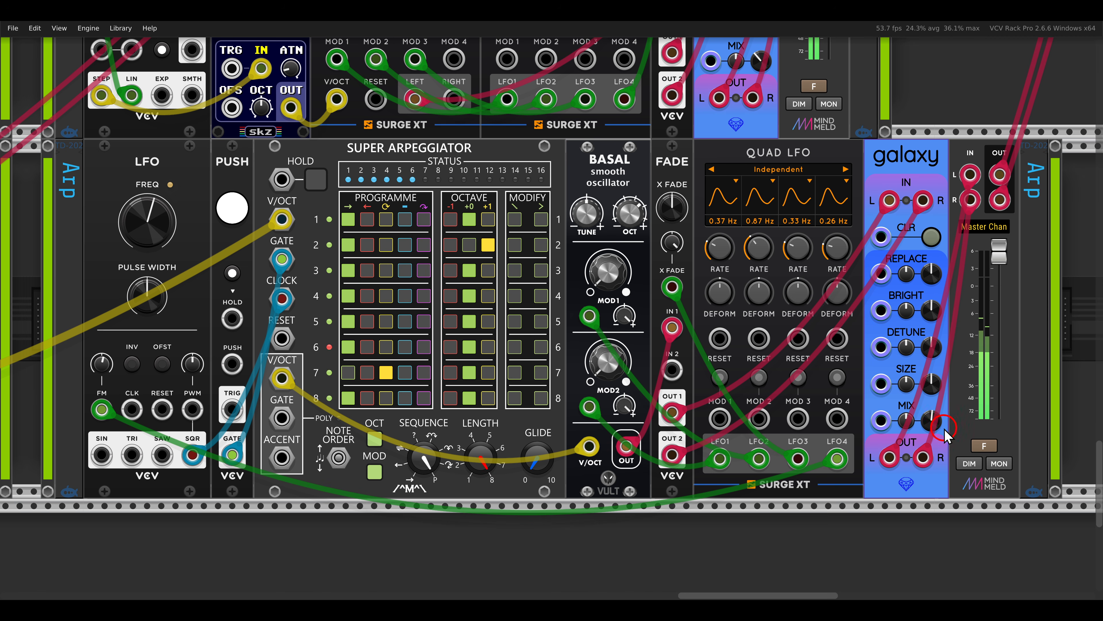
mouse_move(929, 387)
left_click_drag(930, 387, 906, 339)
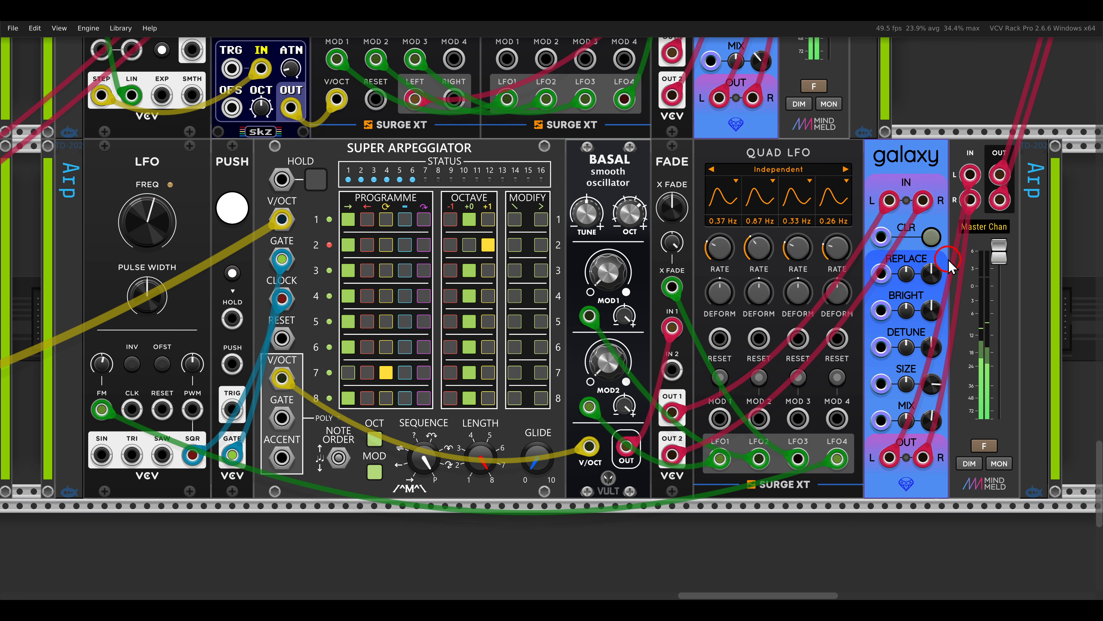
mouse_move(933, 273)
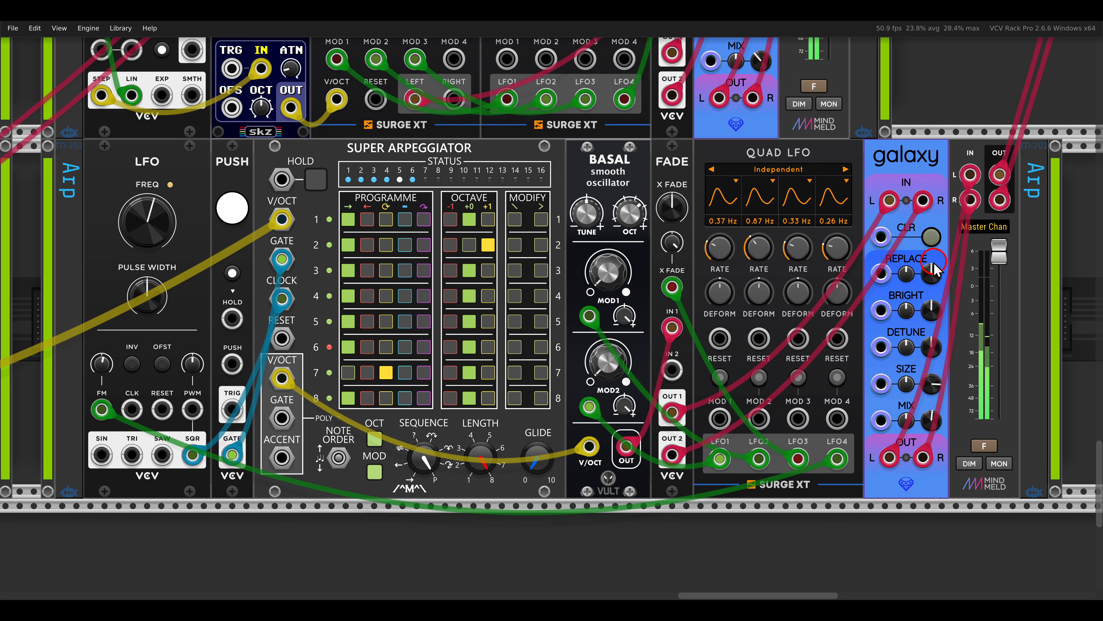
mouse_move(932, 287)
left_mouse_down()
mouse_move(907, 245)
mouse_move(926, 271)
left_mouse_up()
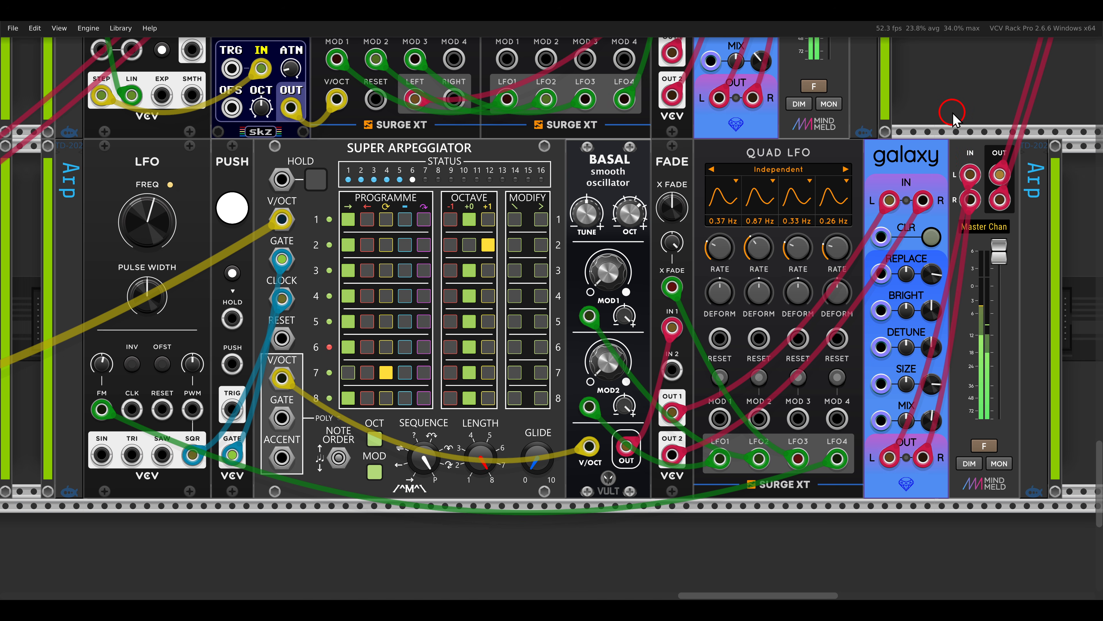
scroll(952, 107, "down", 4)
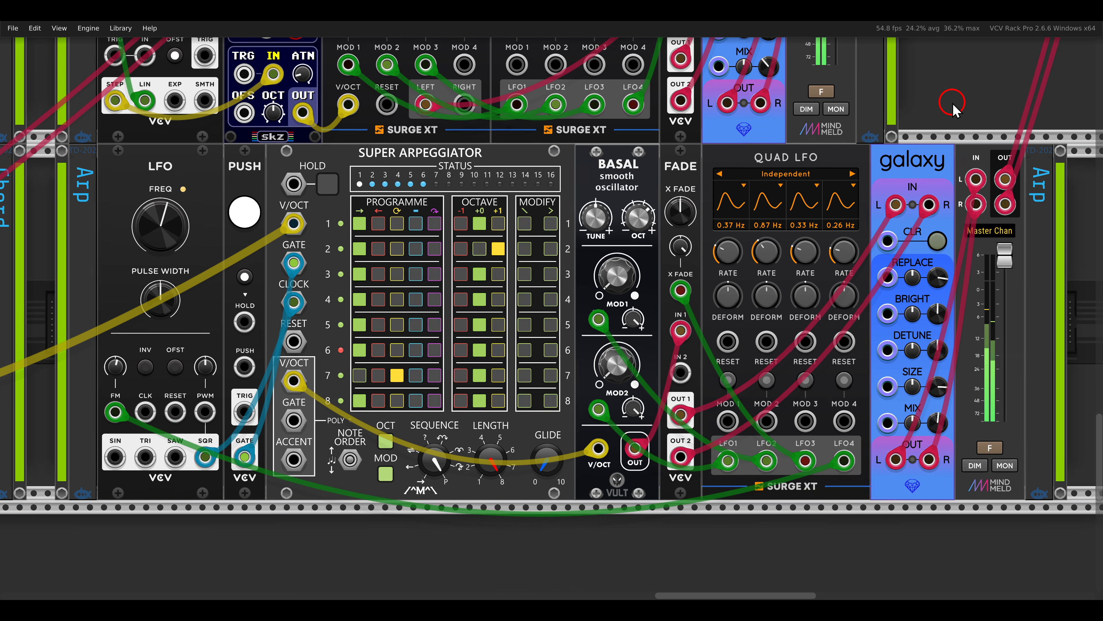
scroll(951, 106, "down", 1)
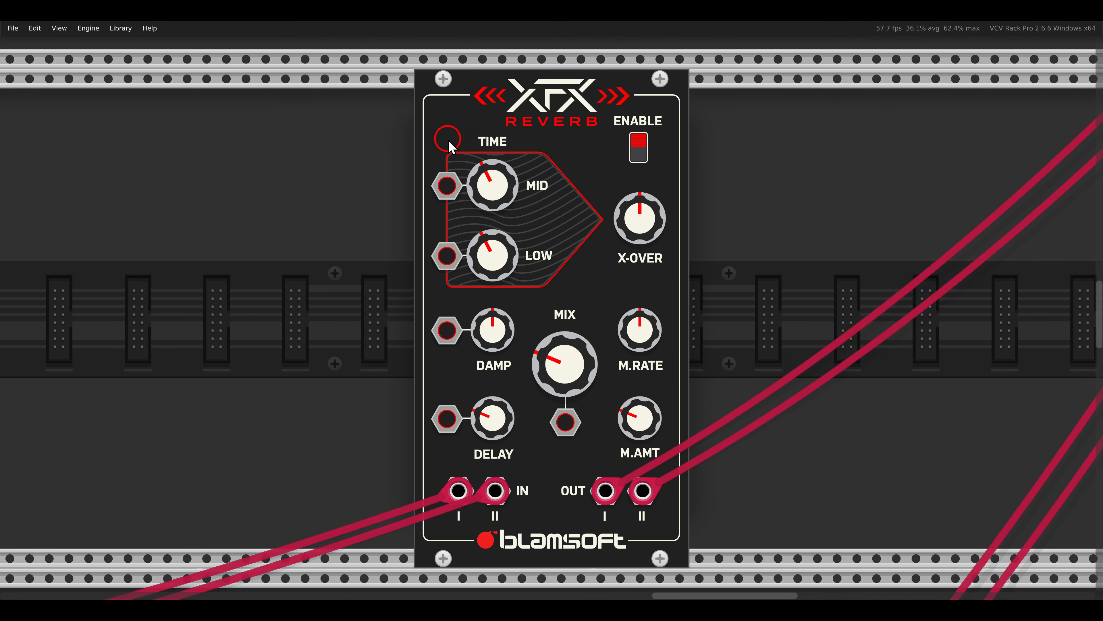
left_click_drag(447, 143, 569, 195)
left_click_drag(438, 227, 570, 305)
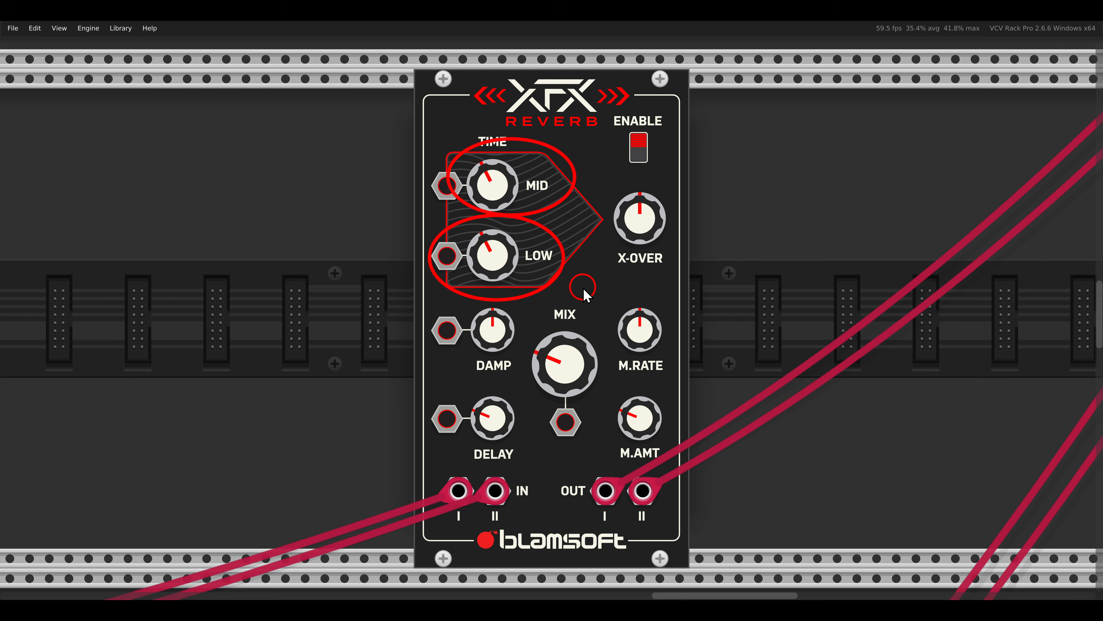
key("Escape")
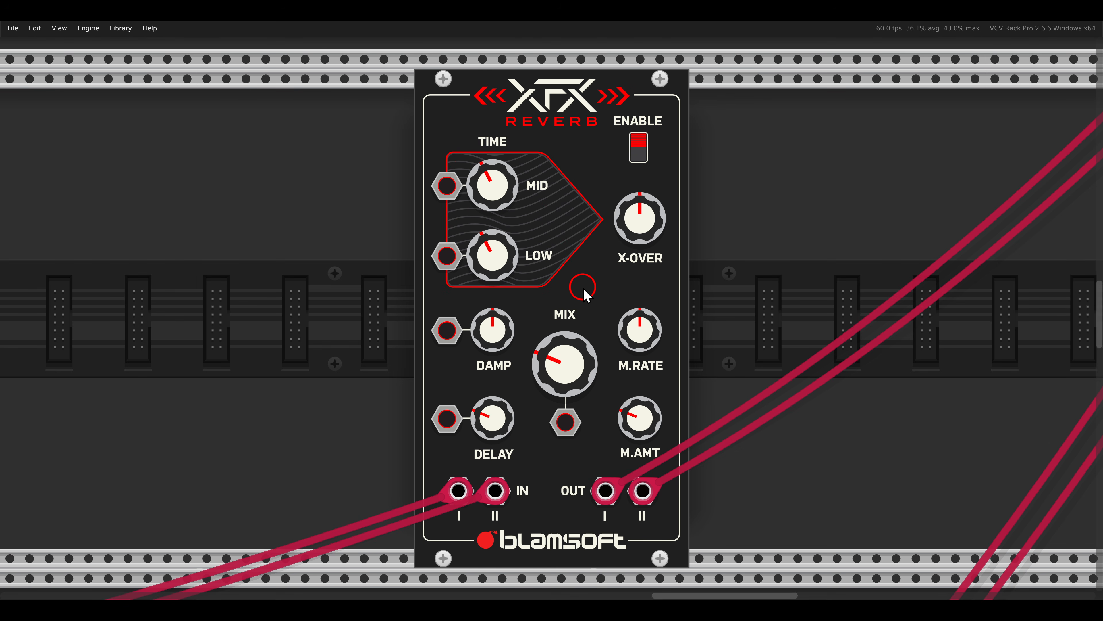
- On the XFX Reverb, set Low Time to 1 s, raise Mid Time, lower X-Over slightly and raise Mix to about two thirds
left_click_drag(575, 374, 564, 334)
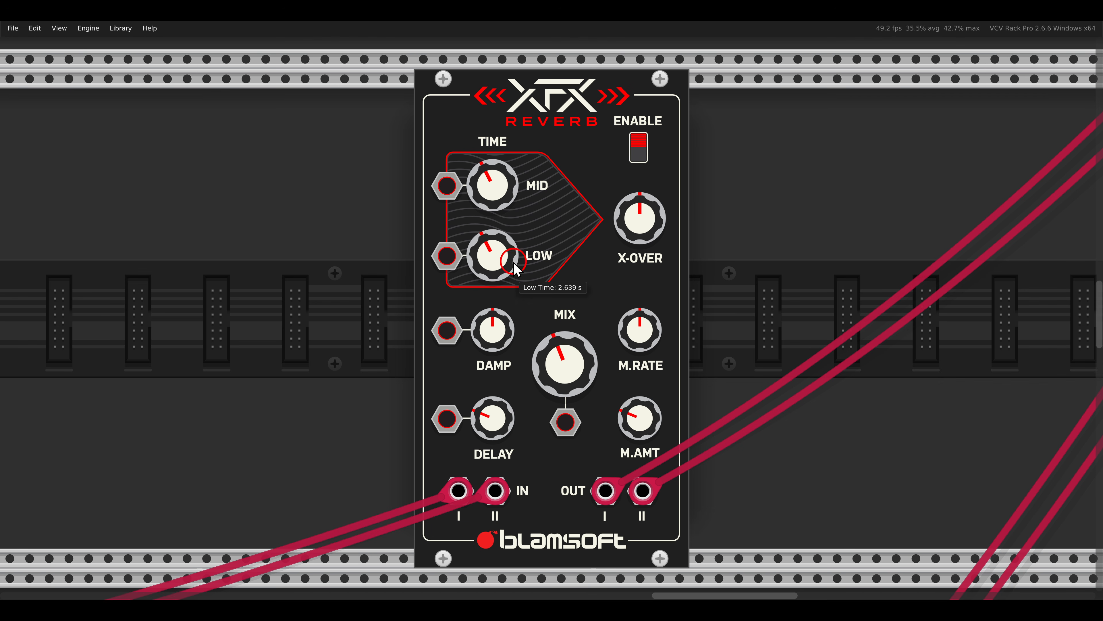
left_click_drag(514, 252, 509, 289)
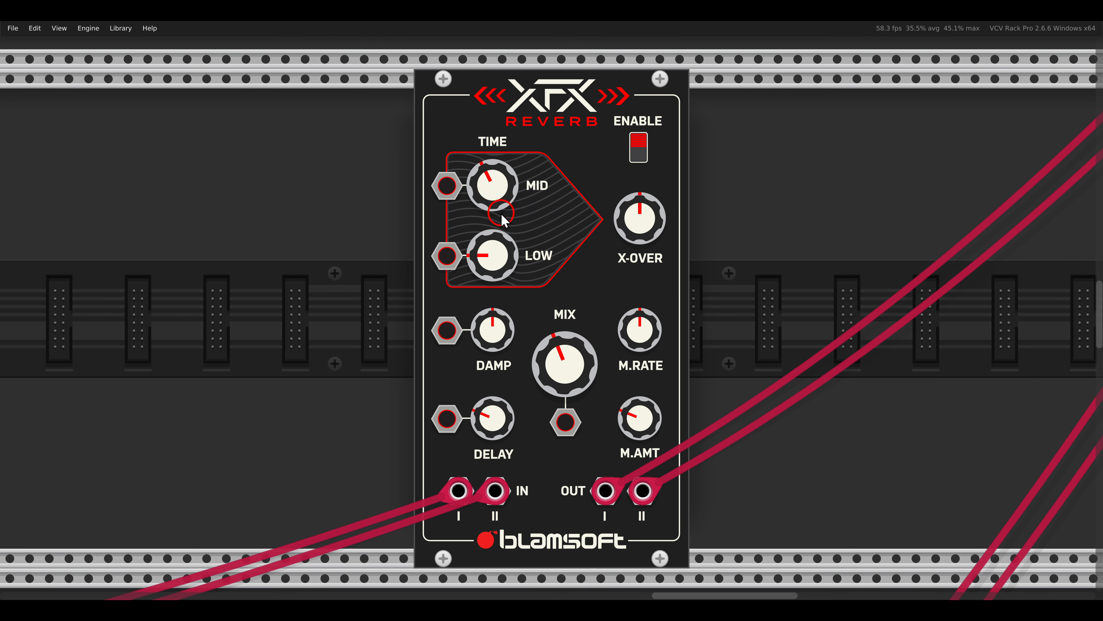
left_click_drag(504, 204, 534, 183)
left_click_drag(649, 226, 651, 231)
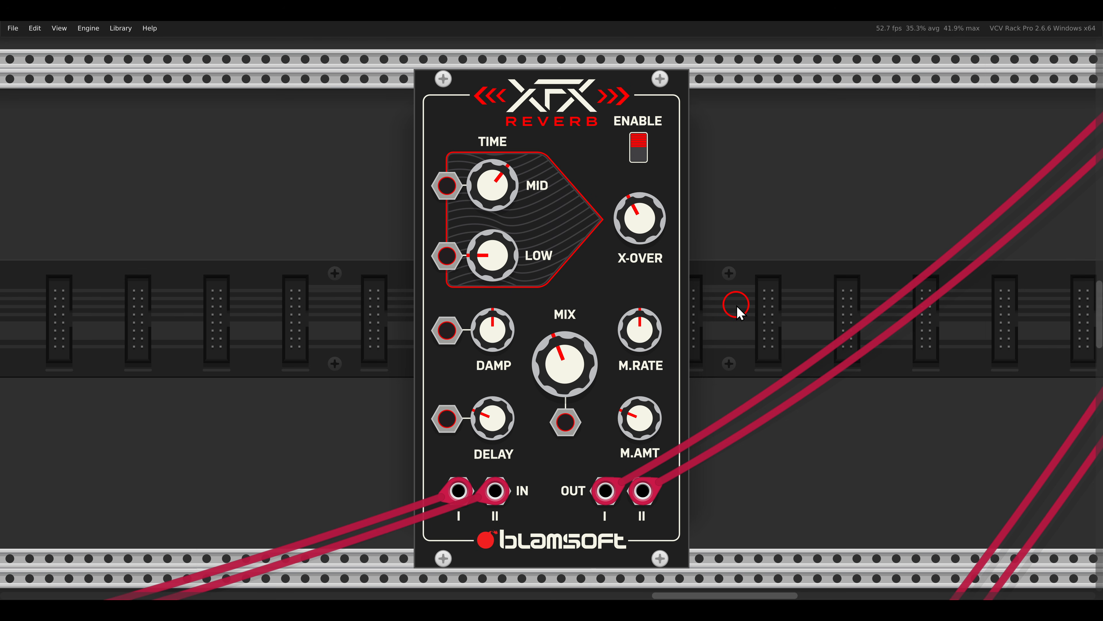
left_click_drag(567, 359, 571, 315)
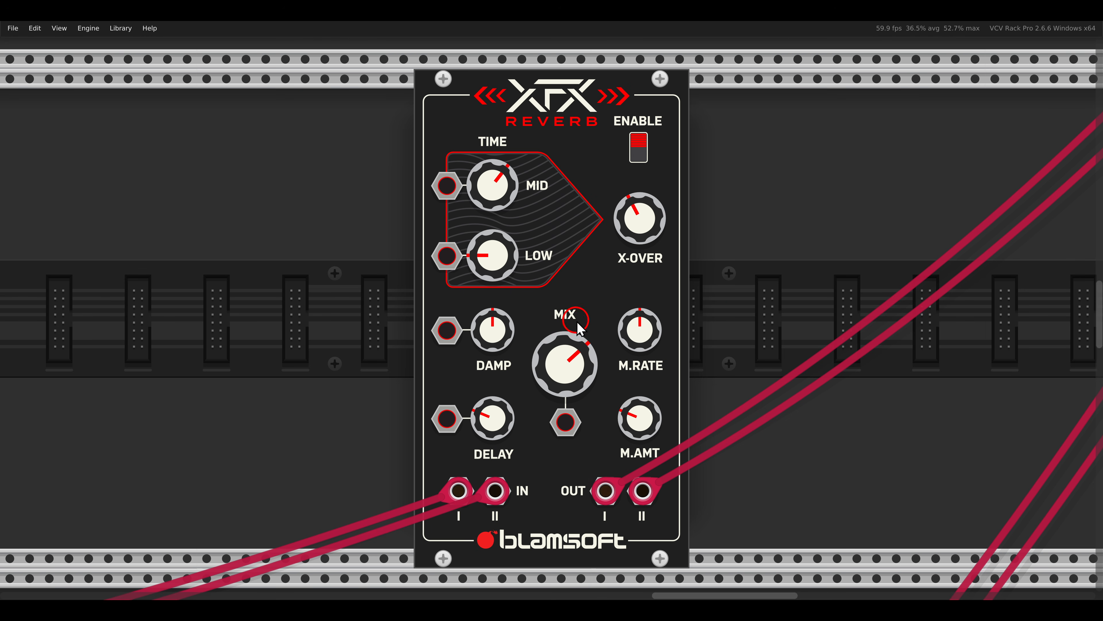
- Raise the XFX Reverb's modulation amount to about 0.85, lower its modulation rate to about a quarter and raise Delay to maximum
left_click_drag(652, 415, 636, 295)
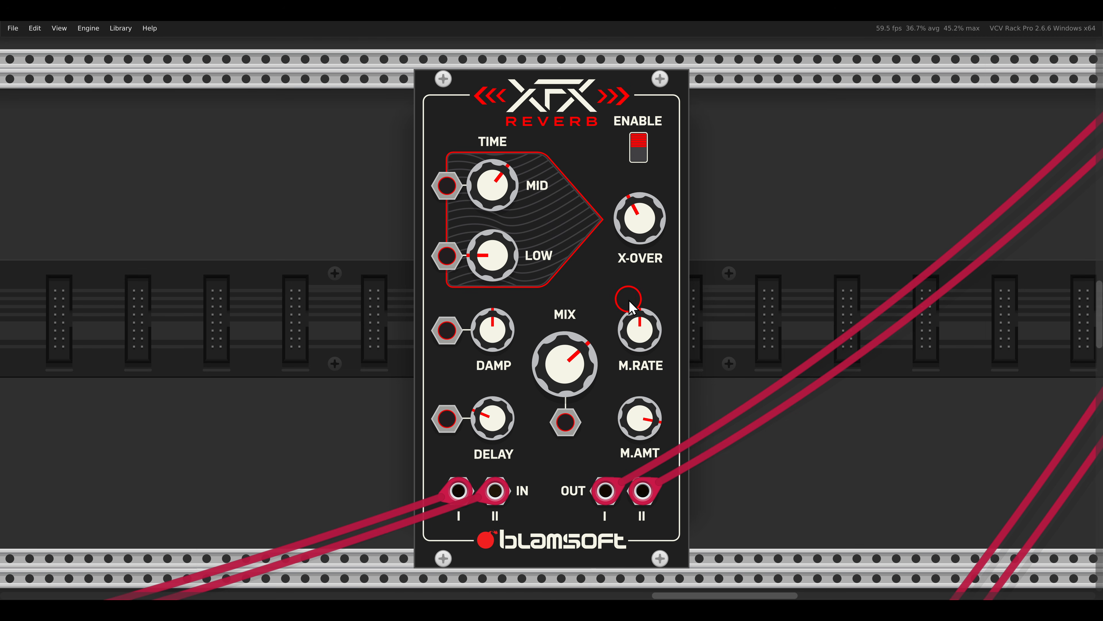
left_click_drag(648, 337, 649, 402)
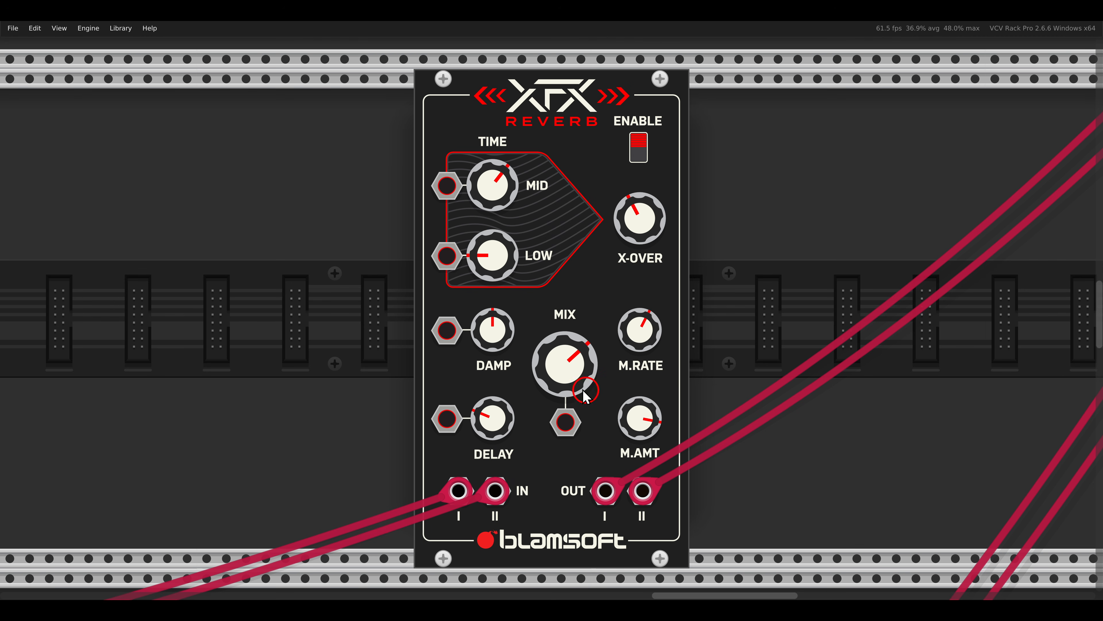
left_click_drag(586, 382, 544, 367)
left_click_drag(640, 341, 580, 402)
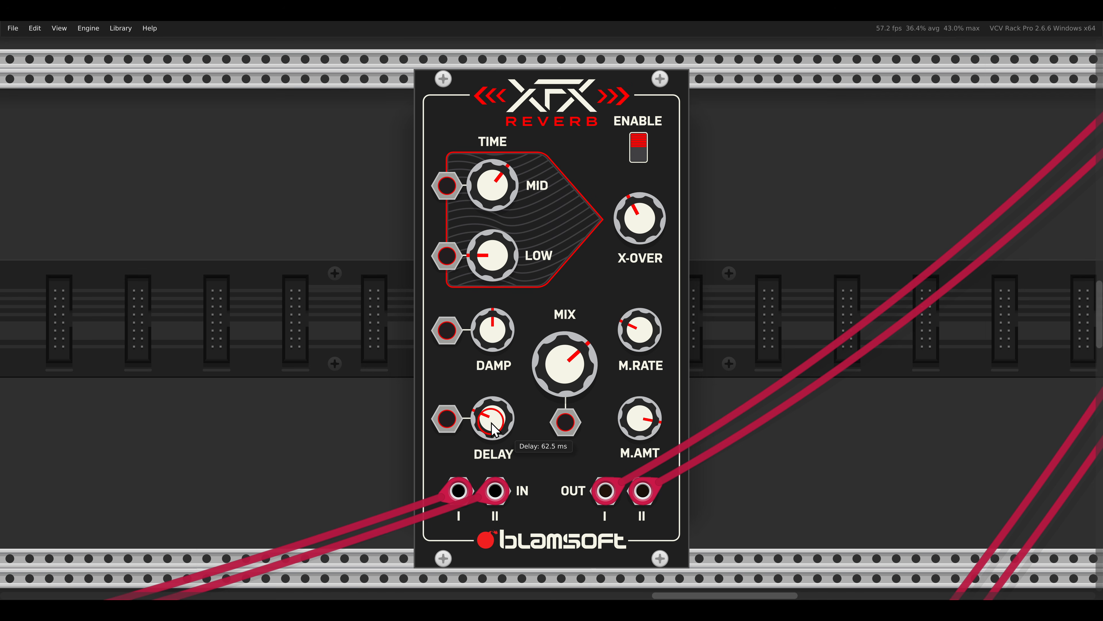
left_click_drag(491, 422, 477, 292)
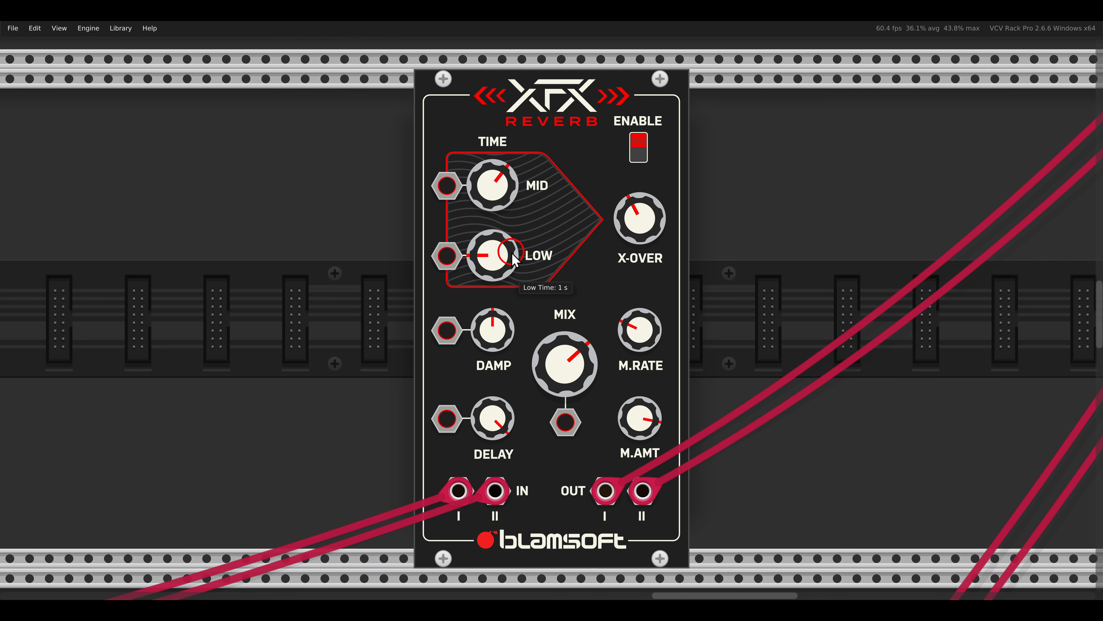
- On the drone voice's XFX Reverb, set Low Time to about 1.1 s and raise Mid Time to about three quarters
scroll(512, 254, "down", 10)
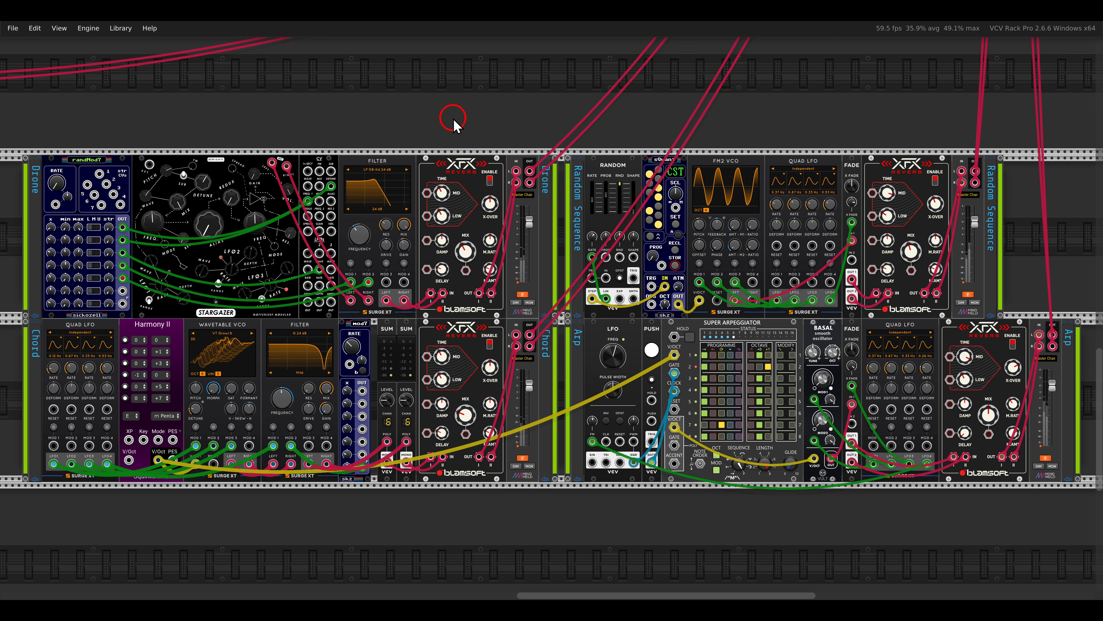
scroll(453, 124, "up", 1)
scroll(452, 117, "up", 2)
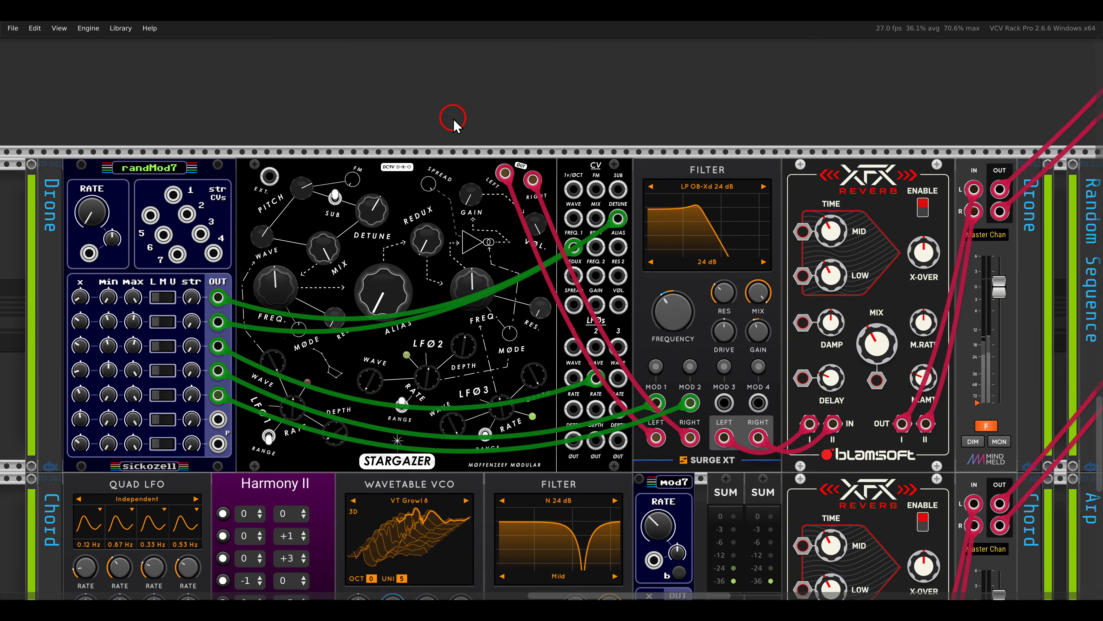
left_click(1000, 431)
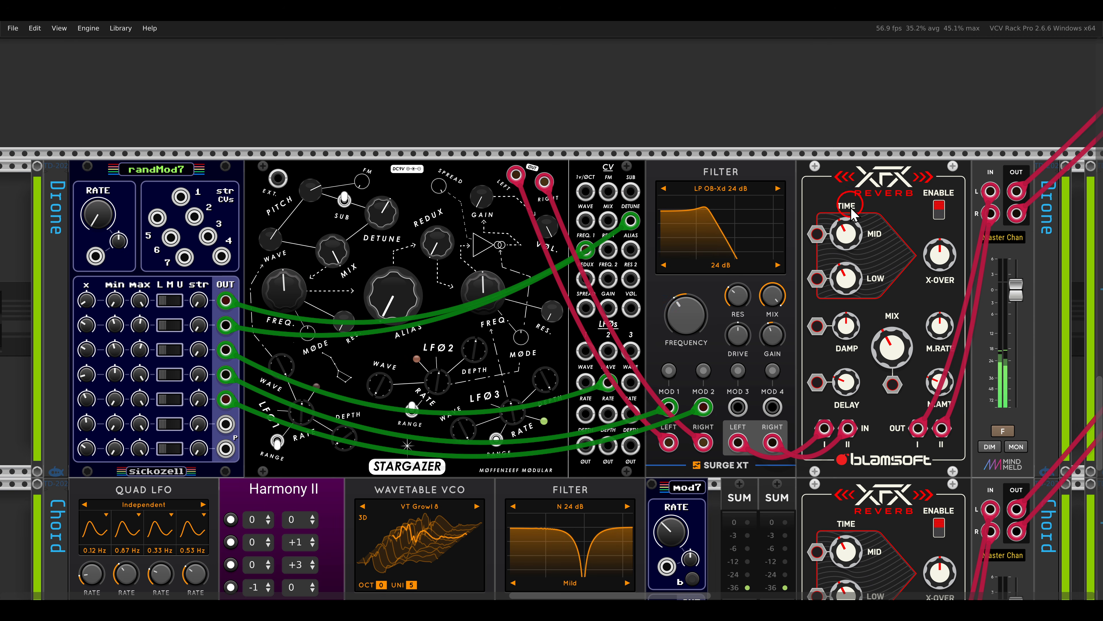
mouse_move(849, 276)
left_click_drag(849, 276, 852, 311)
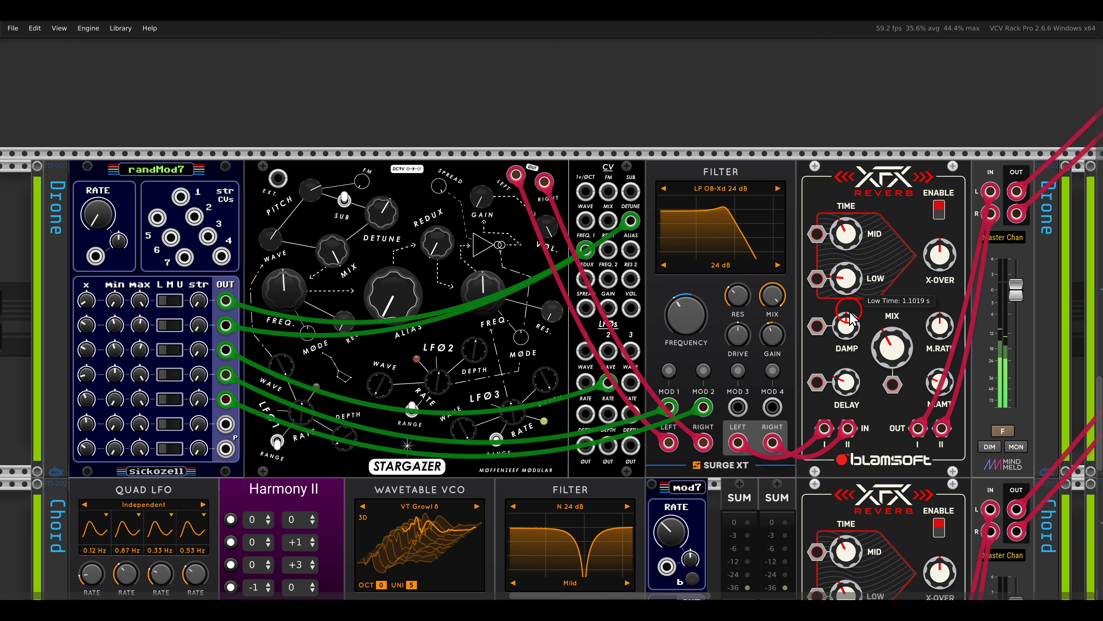
left_click_drag(846, 243, 809, 176)
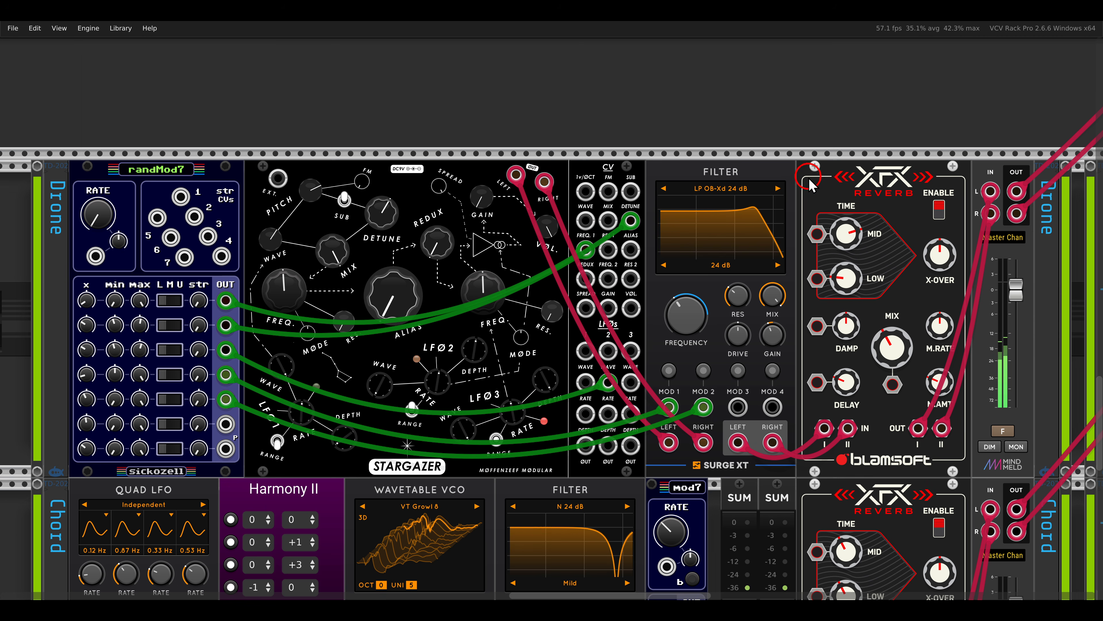
- Lower the drone reverb's X-Over slightly, raise its Mix to about half and increase Mid Time further
left_click_drag(934, 248, 934, 266)
left_click_drag(910, 343, 909, 326)
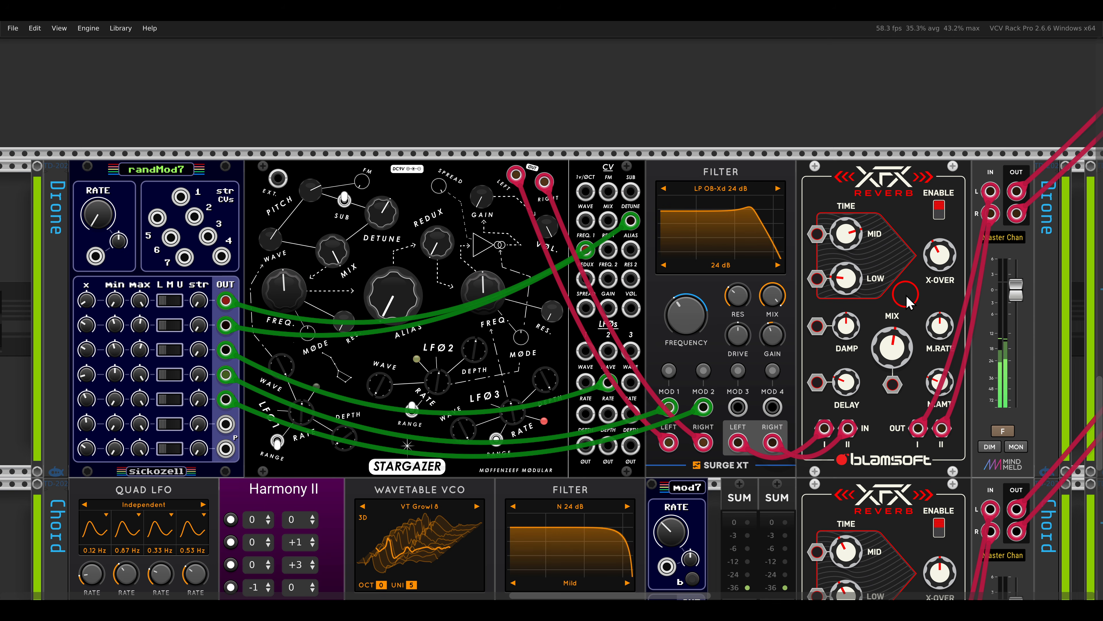
mouse_move(851, 234)
left_click_drag(850, 234, 841, 210)
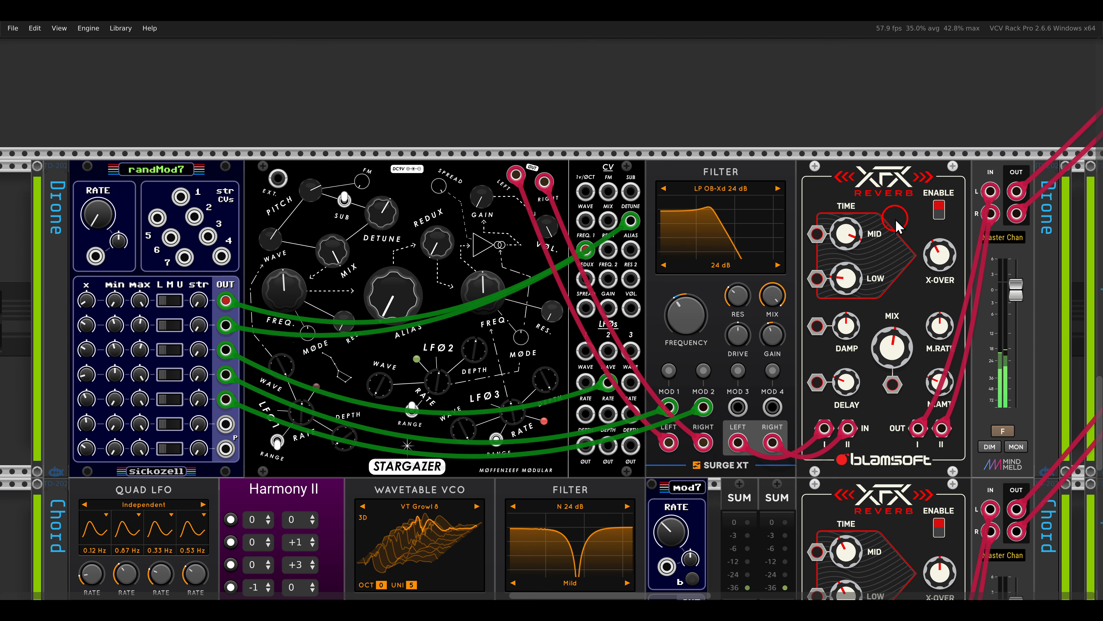
- On the random sequence voice's XFX Reverb, set Mix to about 54% and adjust the modulation amount
key("shift+2")
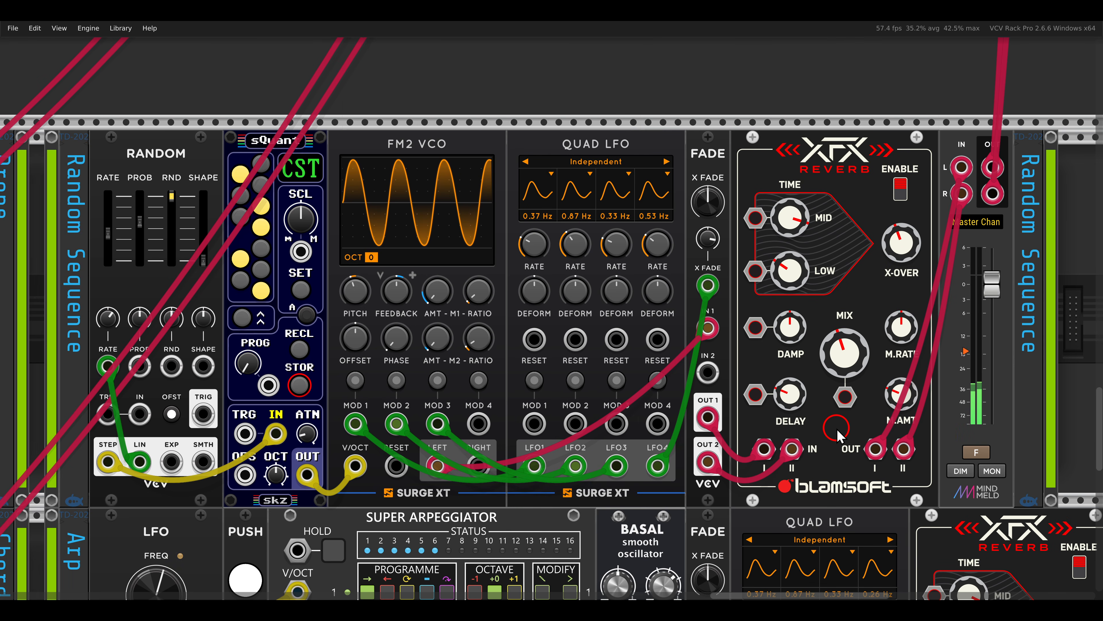
mouse_move(833, 374)
left_click_drag(832, 369, 818, 351)
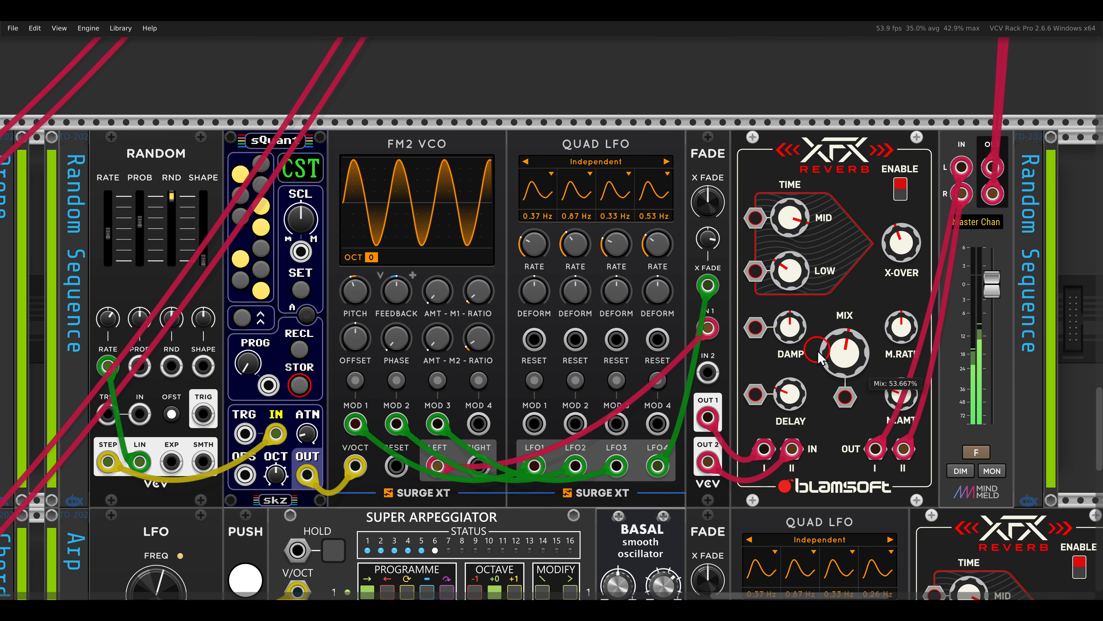
mouse_move(896, 391)
mouse_move(898, 396)
left_mouse_down()
mouse_move(878, 291)
mouse_move(904, 361)
mouse_move(900, 389)
left_mouse_up()
- Lower the random sequence reverb's modulation rate, raise its Mix to about 60% and adjust Damping
mouse_move(906, 335)
mouse_move(854, 367)
left_click_drag(853, 361, 897, 336)
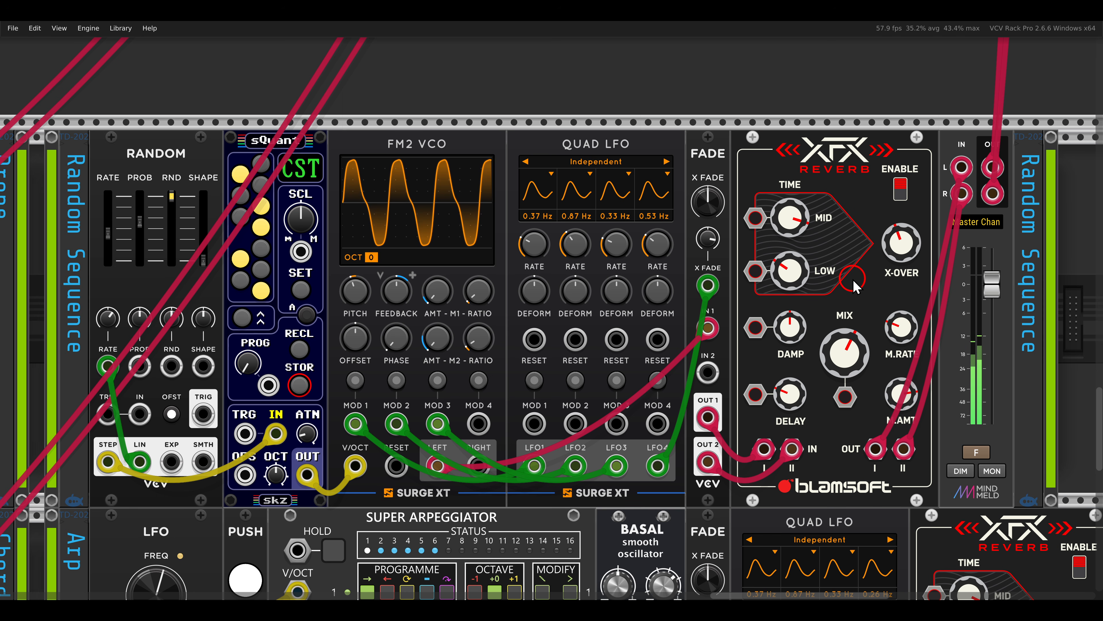
mouse_move(791, 333)
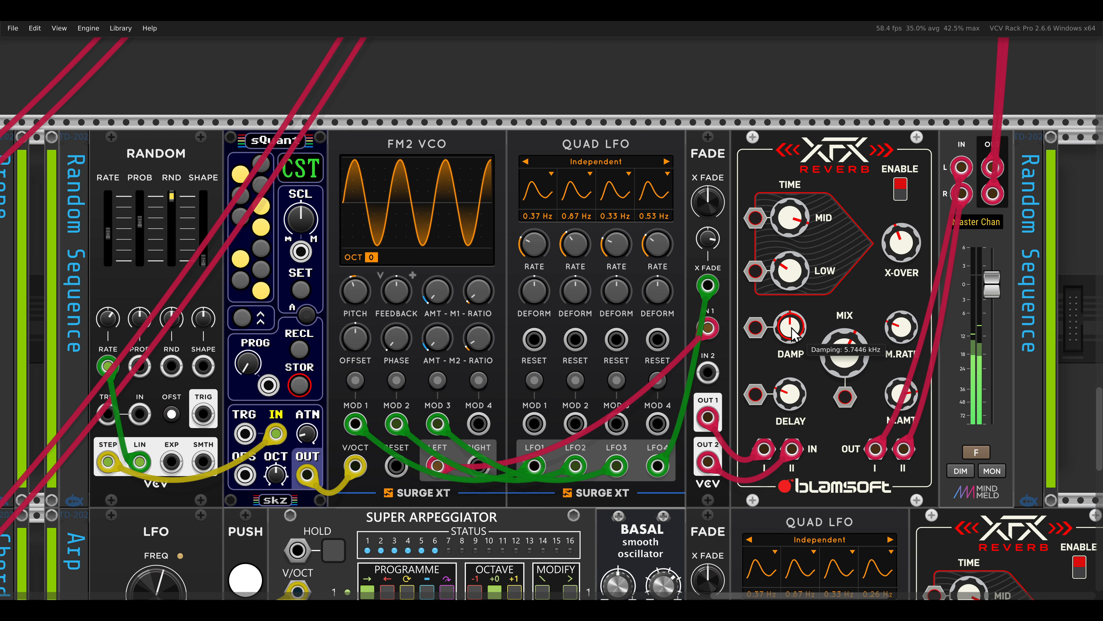
left_click_drag(792, 334, 780, 391)
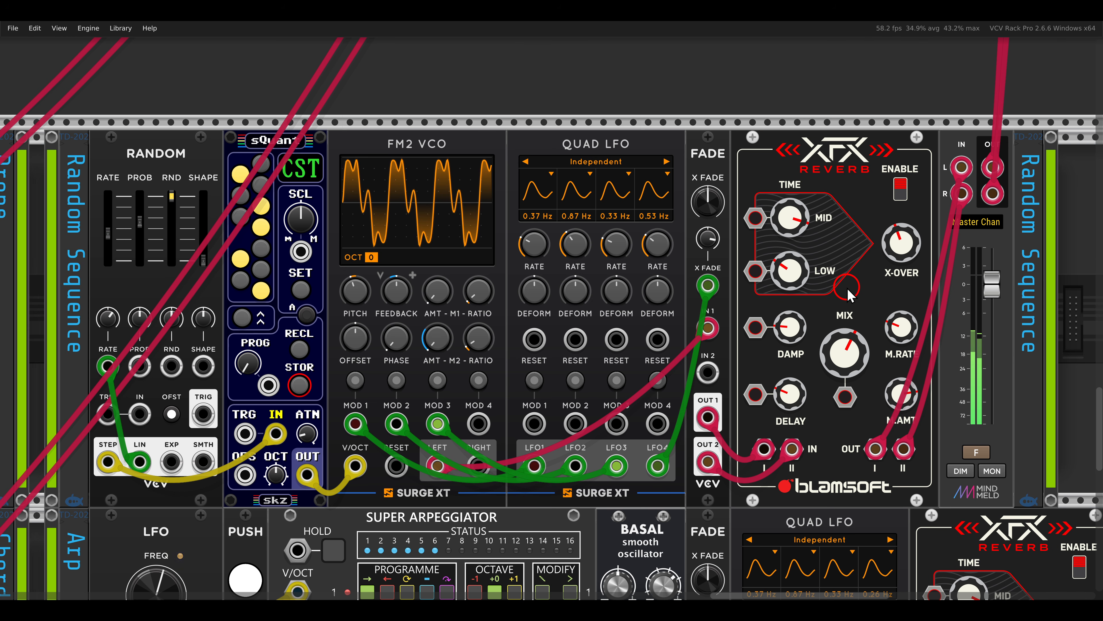
- Raise the Mix on the chord voice's XFX Reverb to nearly fully wet
key("shift+3")
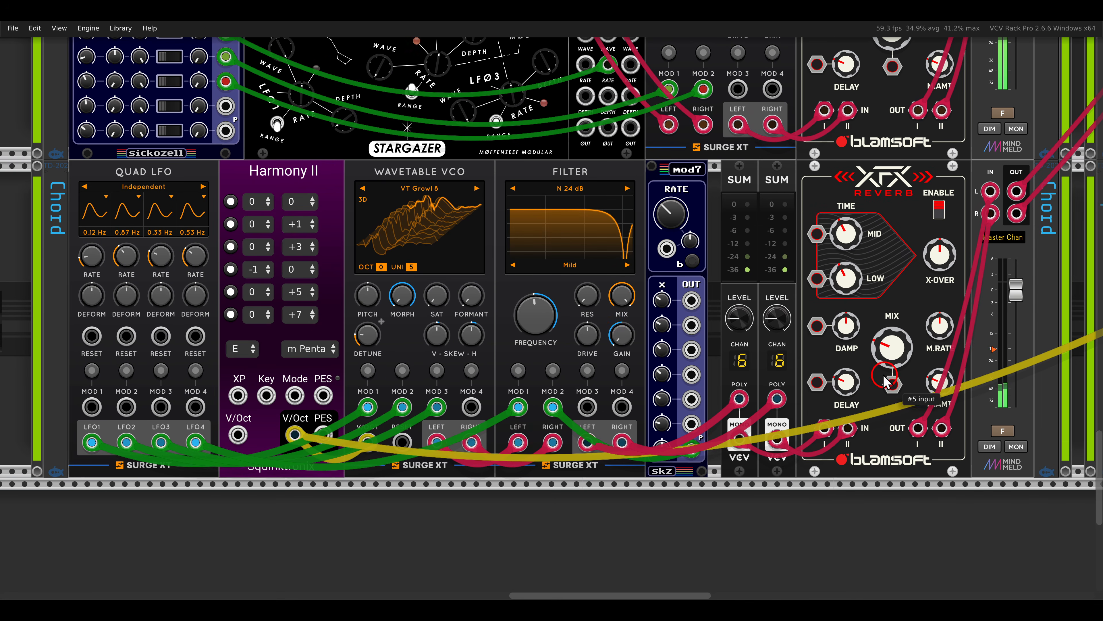
mouse_move(886, 350)
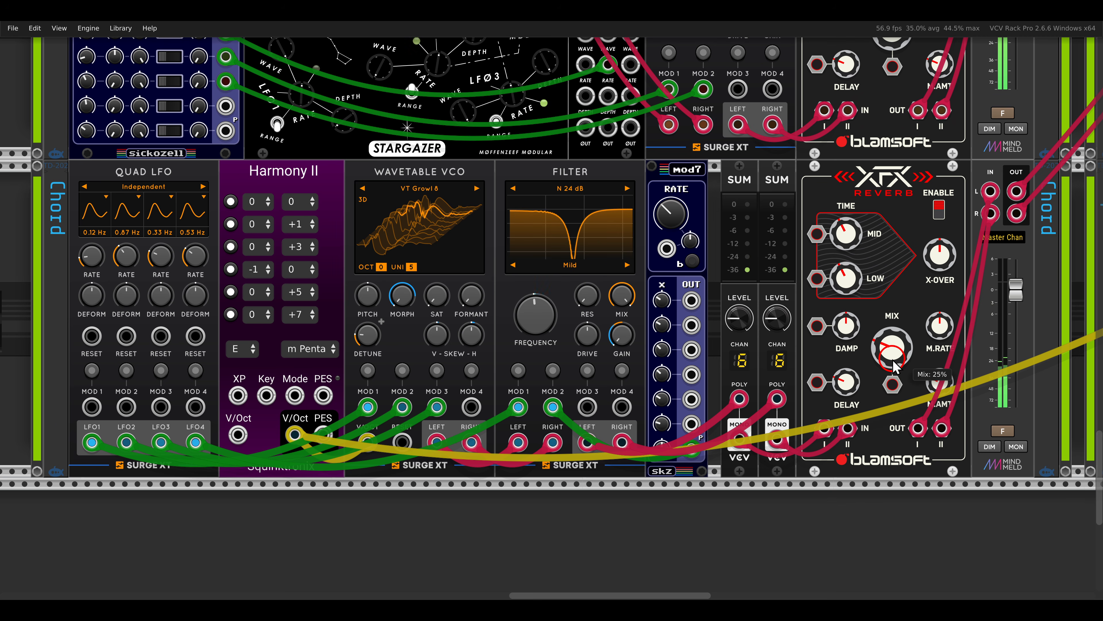
left_click_drag(892, 364, 882, 190)
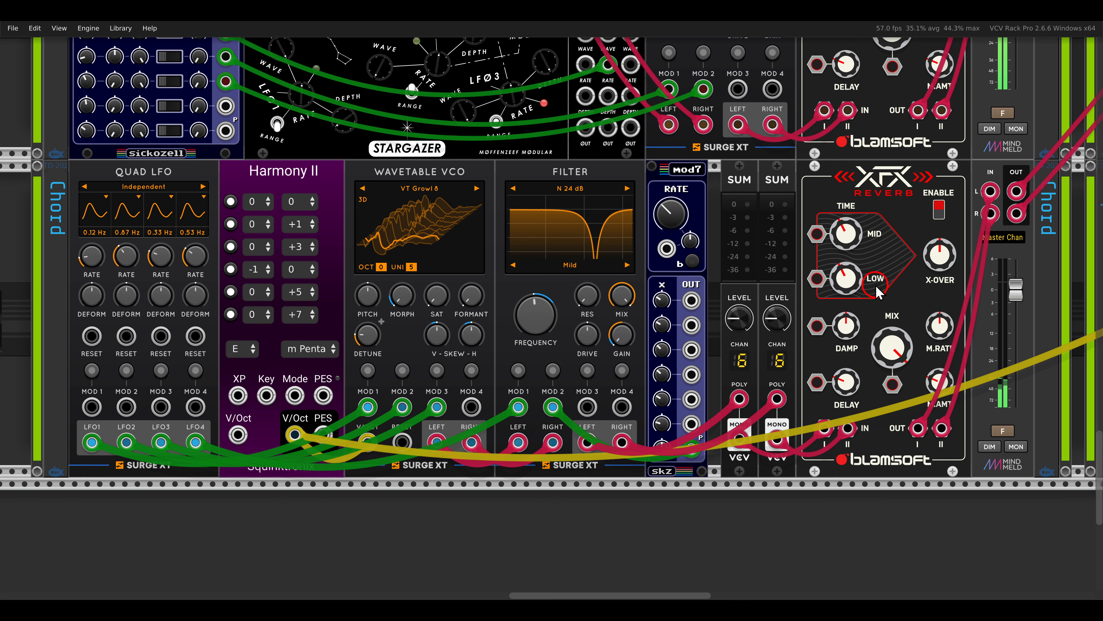
mouse_move(847, 280)
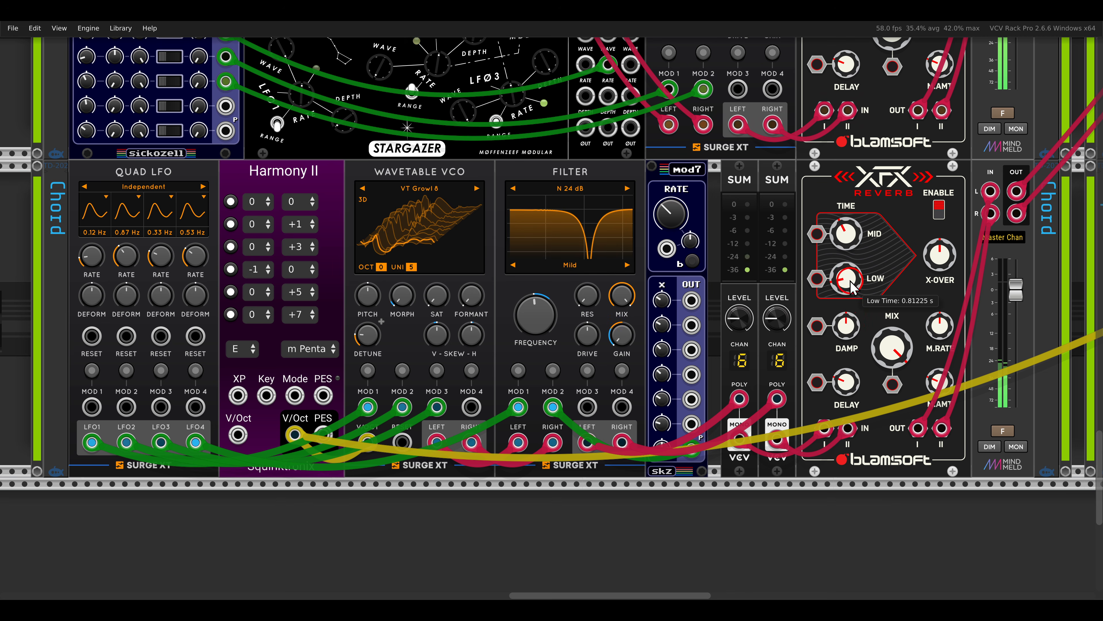
mouse_move(938, 270)
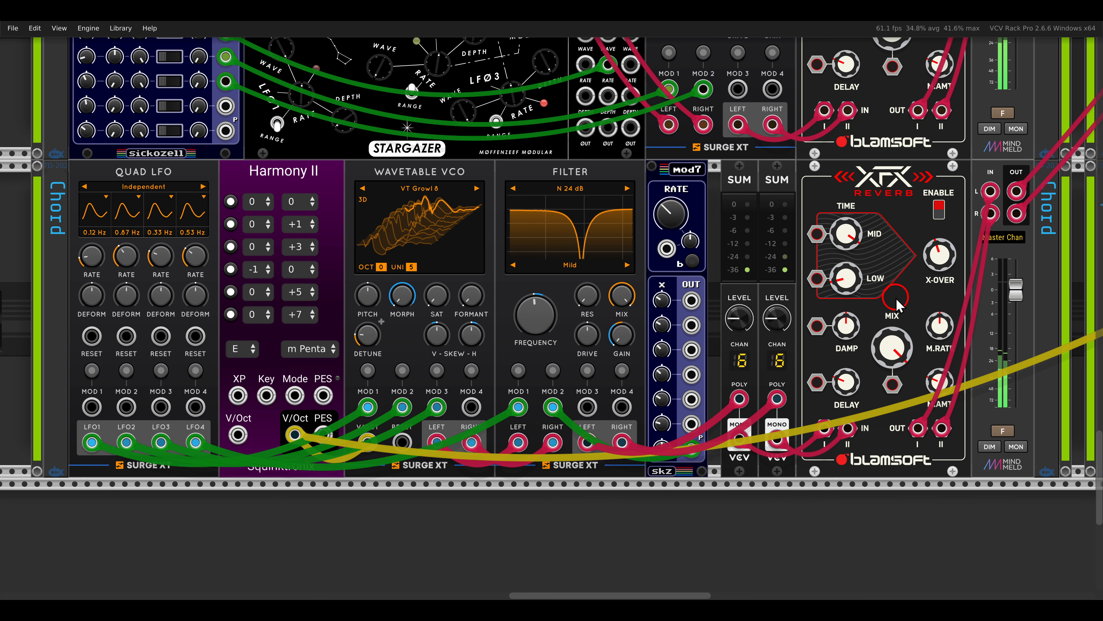
- On the arp voice's XFX Reverb, raise Mix slightly above 50% and set Delay a little below 177 ms
scroll(896, 297, "down", 1)
scroll(896, 298, "right", 5)
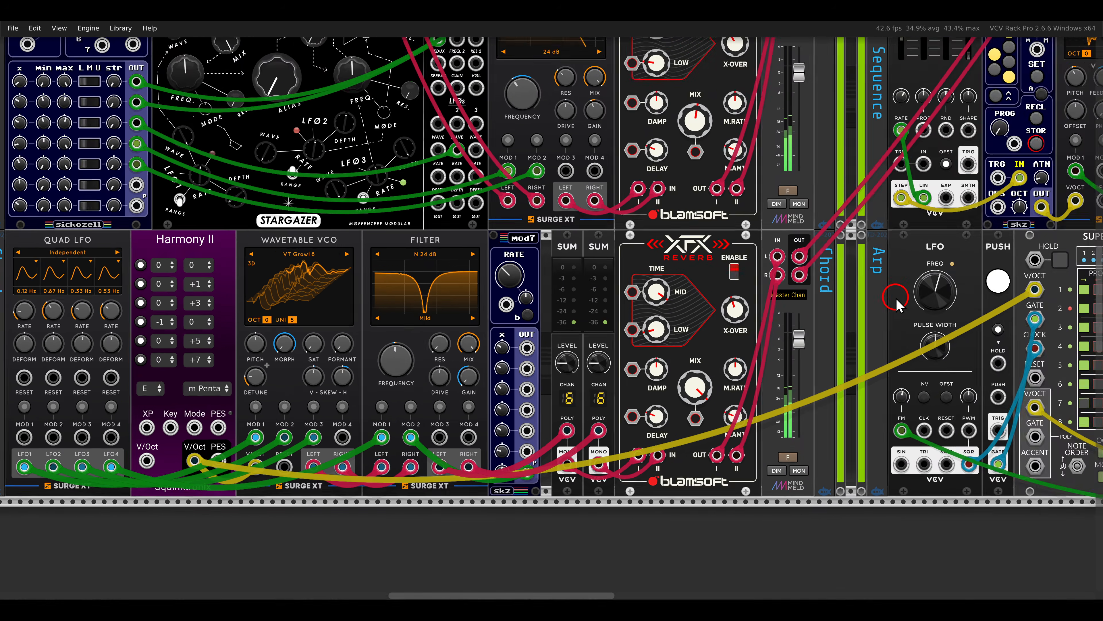
scroll(896, 297, "down", 3)
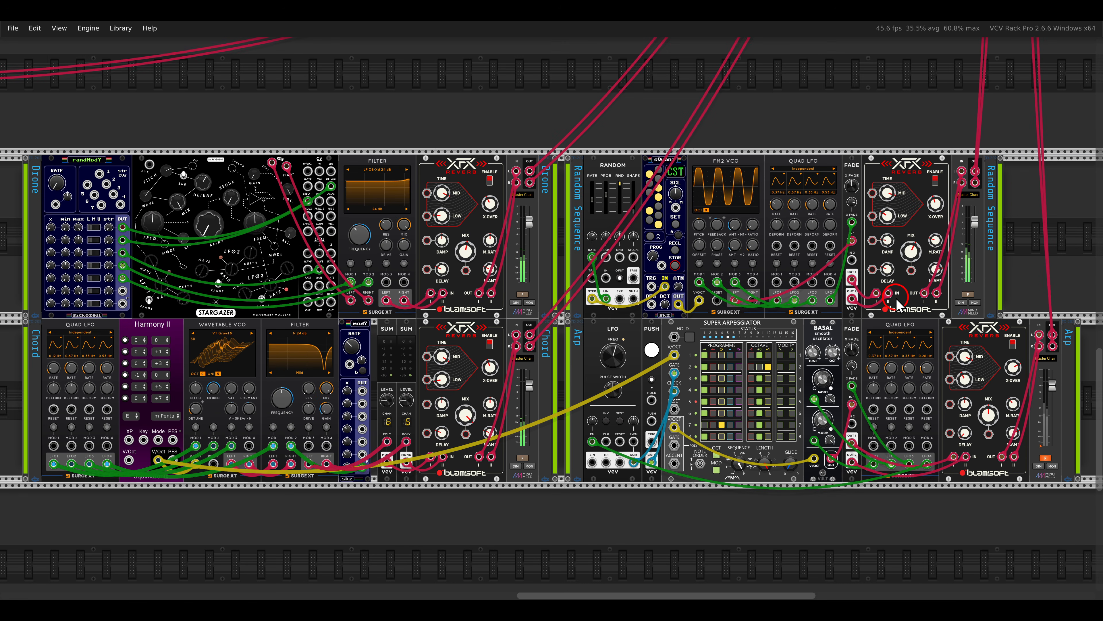
scroll(897, 304, "up", 6)
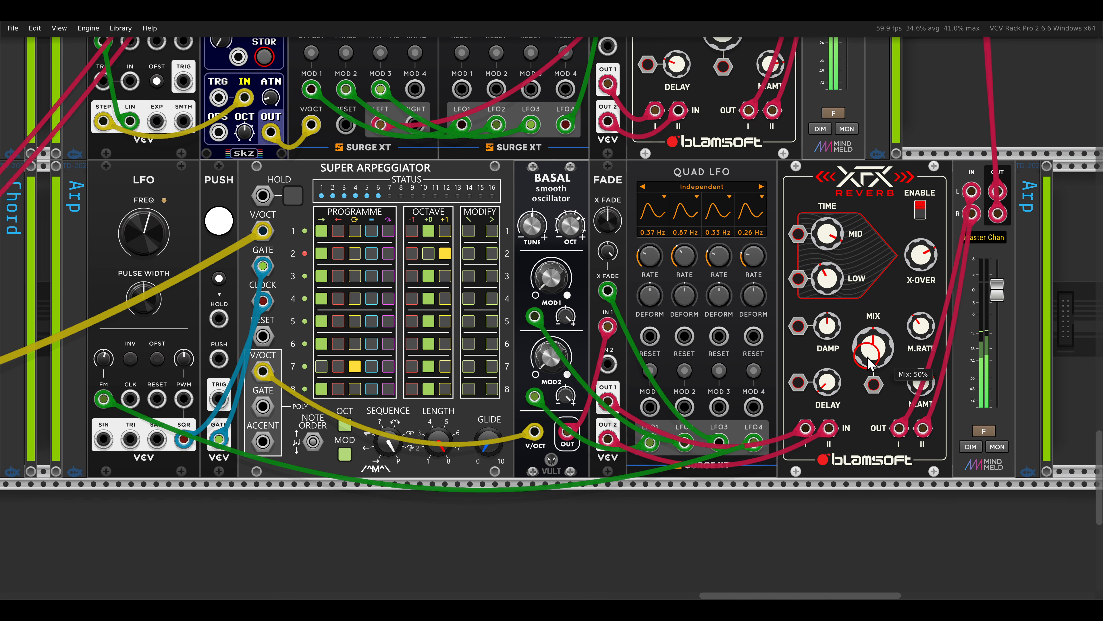
left_click_drag(867, 355, 862, 343)
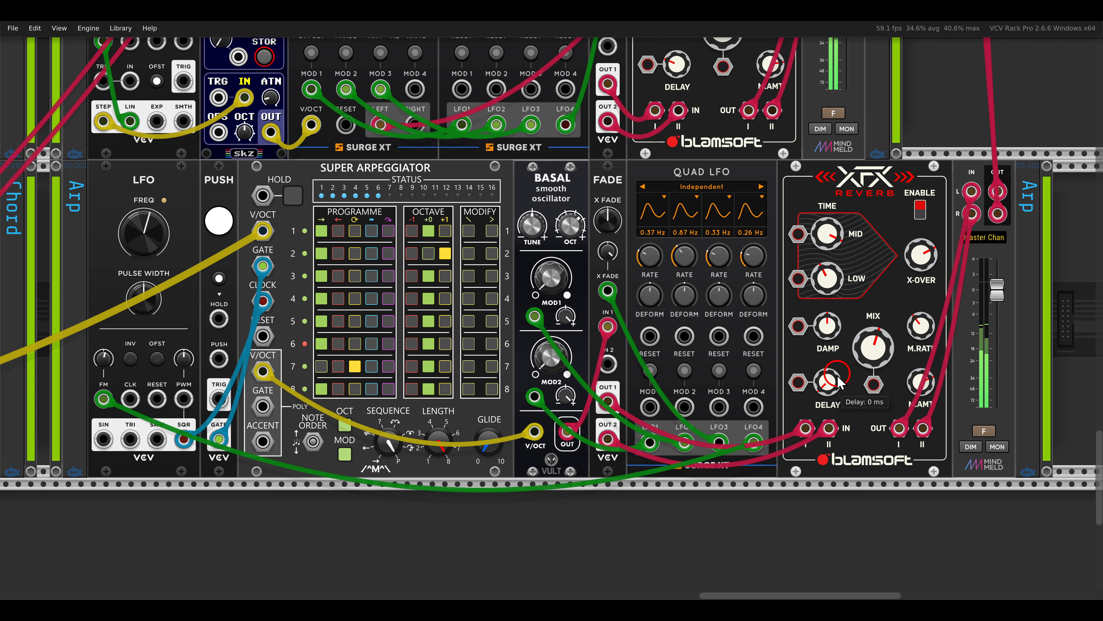
left_click_drag(831, 379, 816, 257)
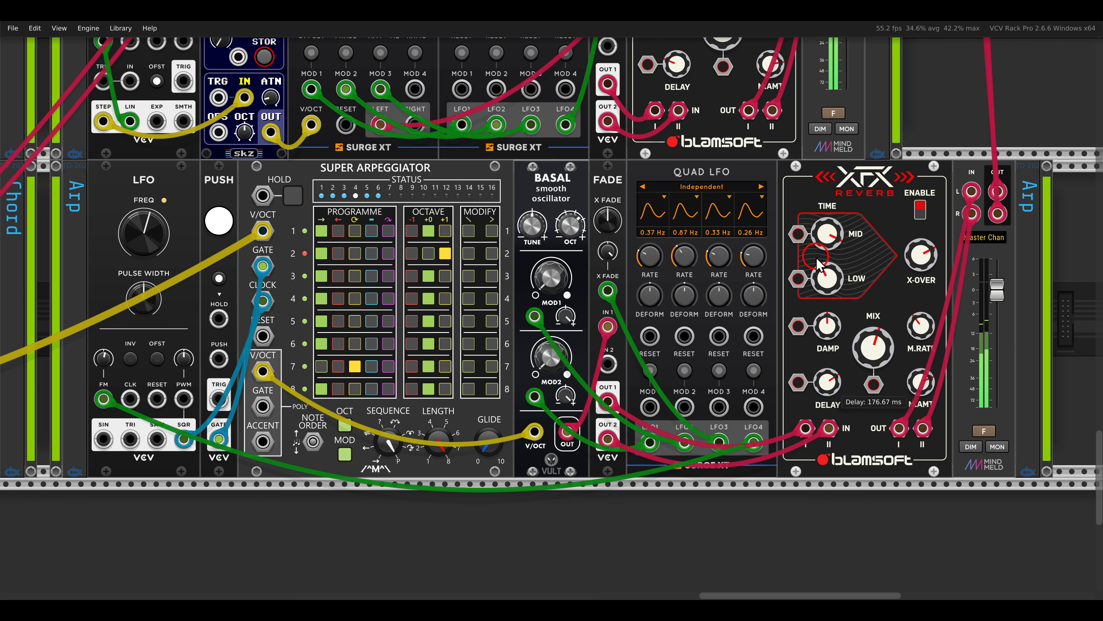
mouse_move(829, 381)
left_mouse_down()
mouse_move(827, 351)
mouse_move(825, 394)
left_mouse_up()
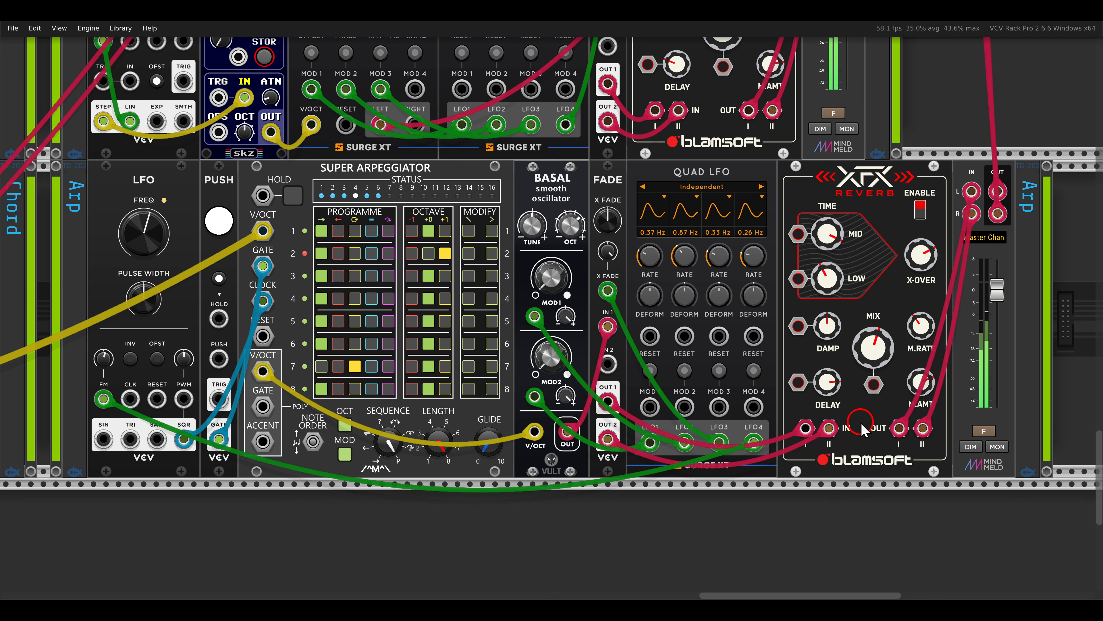
- Load the HugeHall factory preset on the MVerb module and raise its Wet slightly above the midpoint
key("F4")
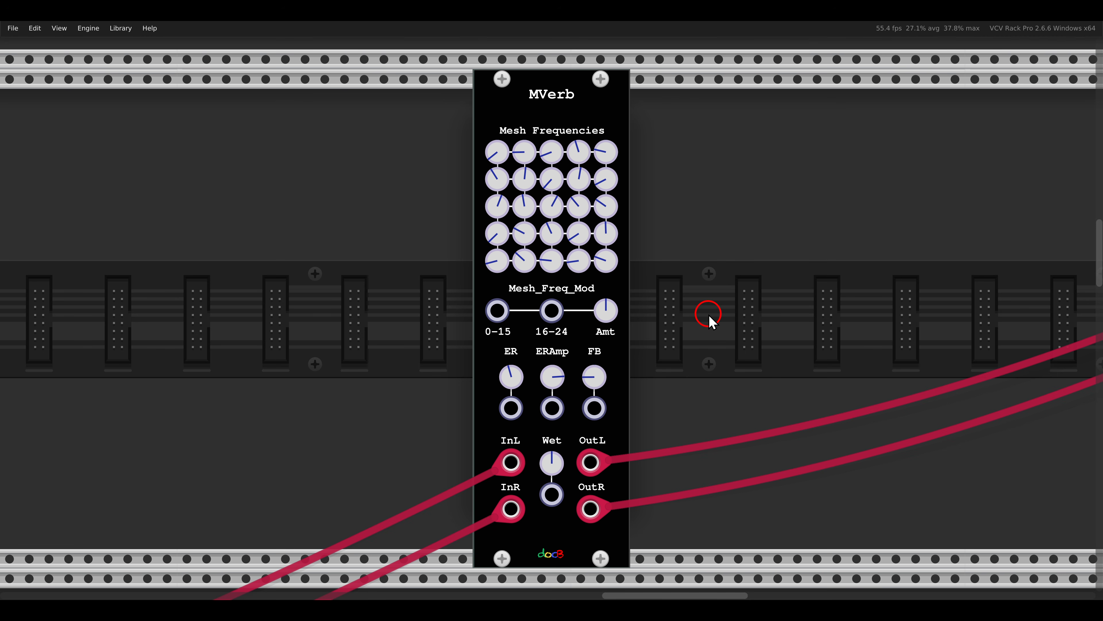
right_click(560, 114)
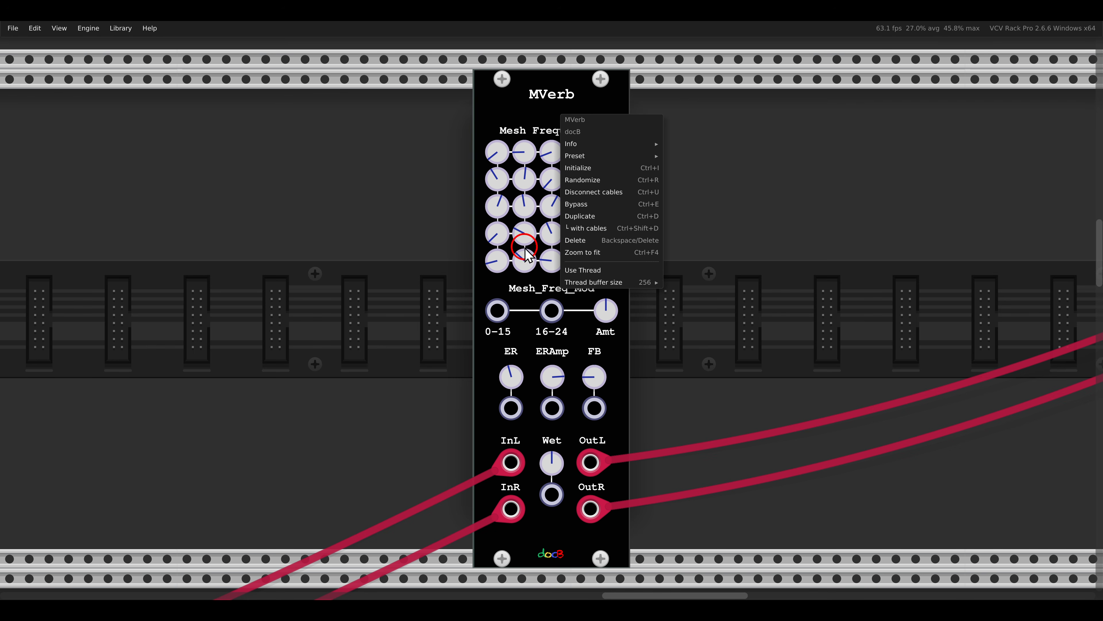
mouse_move(568, 157)
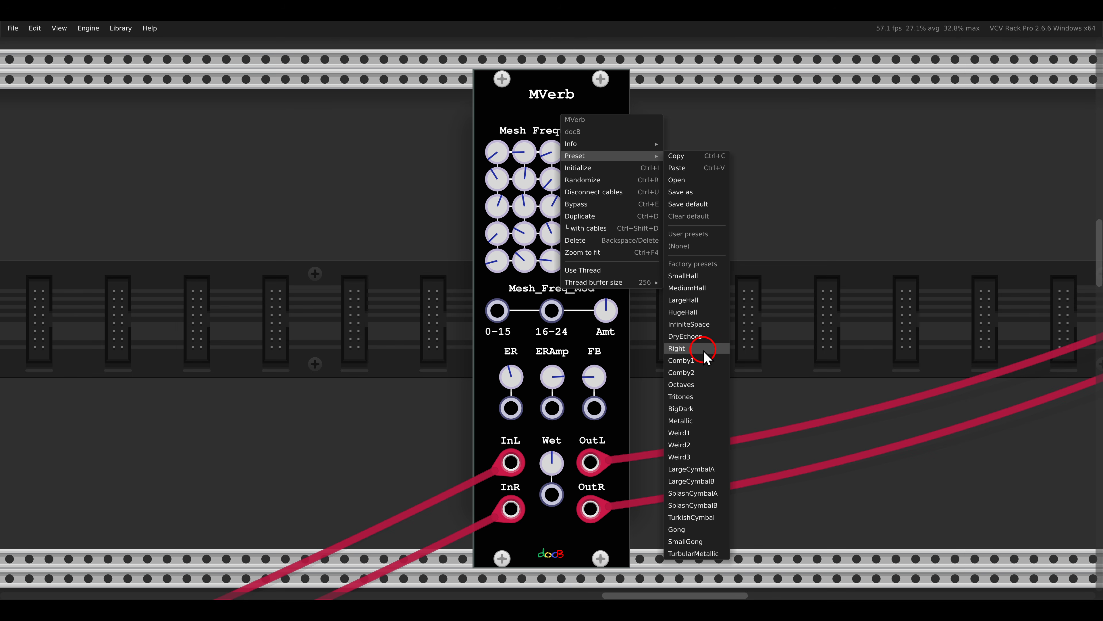
left_click(697, 313)
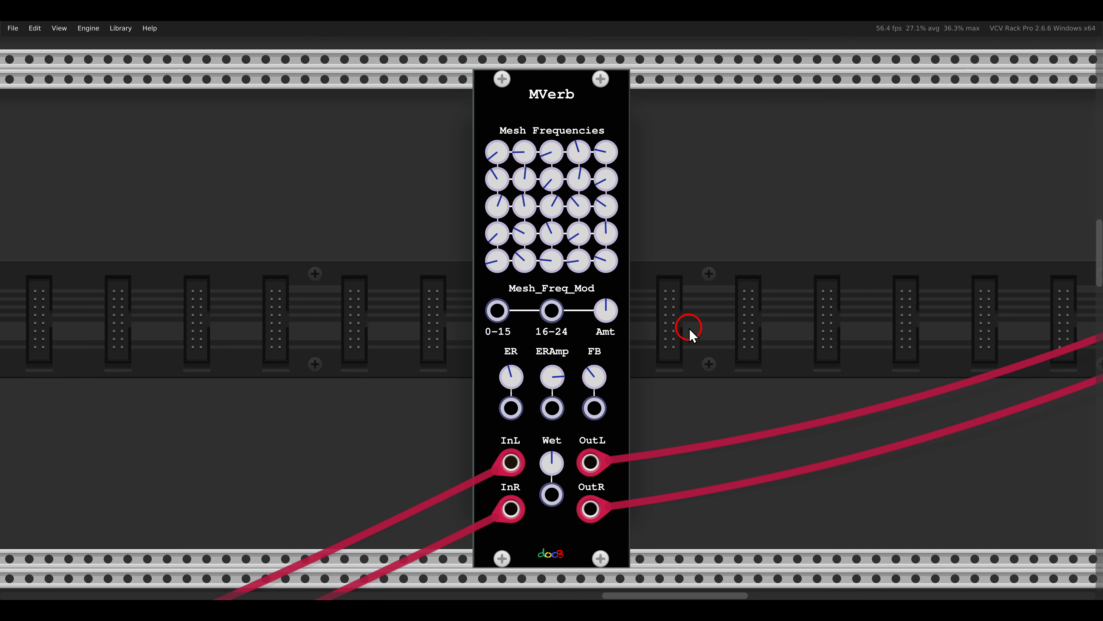
left_click_drag(550, 462, 548, 457)
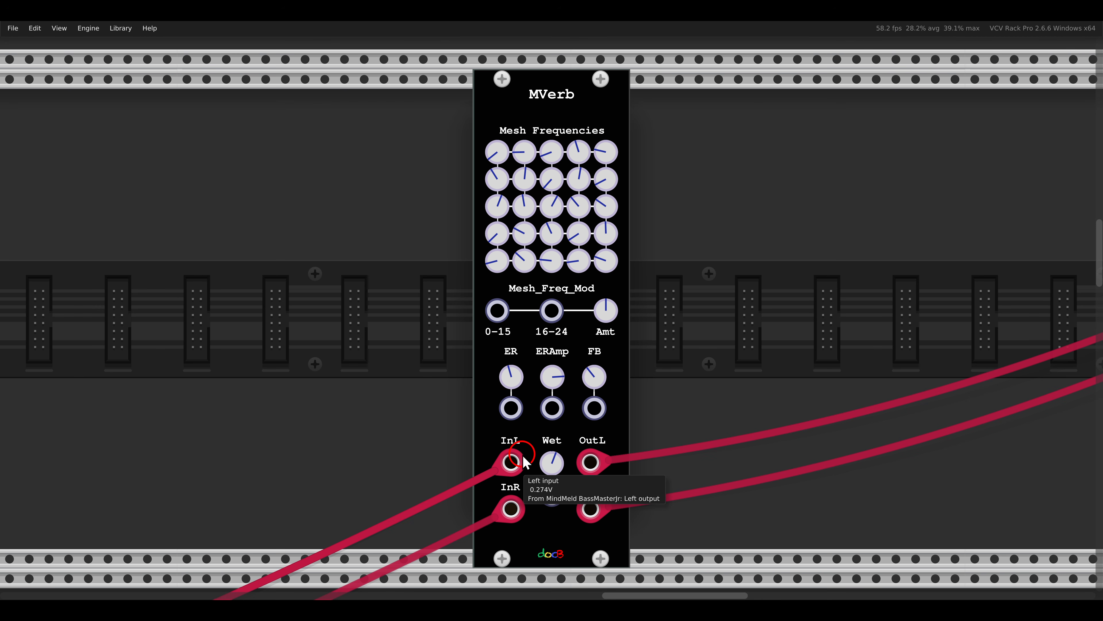
- Load the BigDark factory preset on the MVerb module
right_click(548, 113)
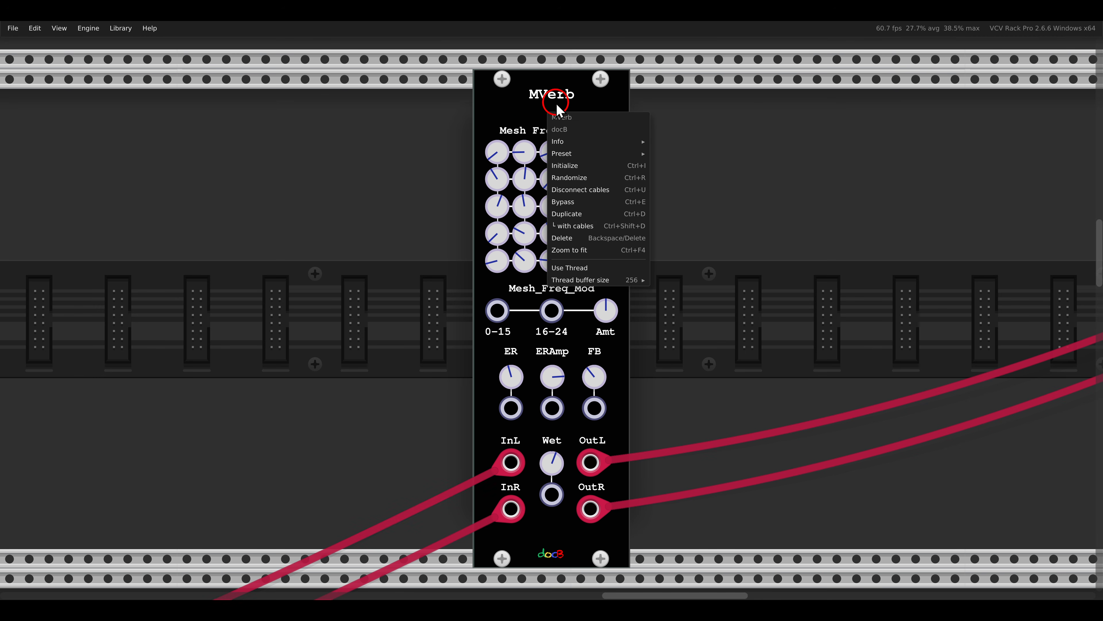
mouse_move(569, 154)
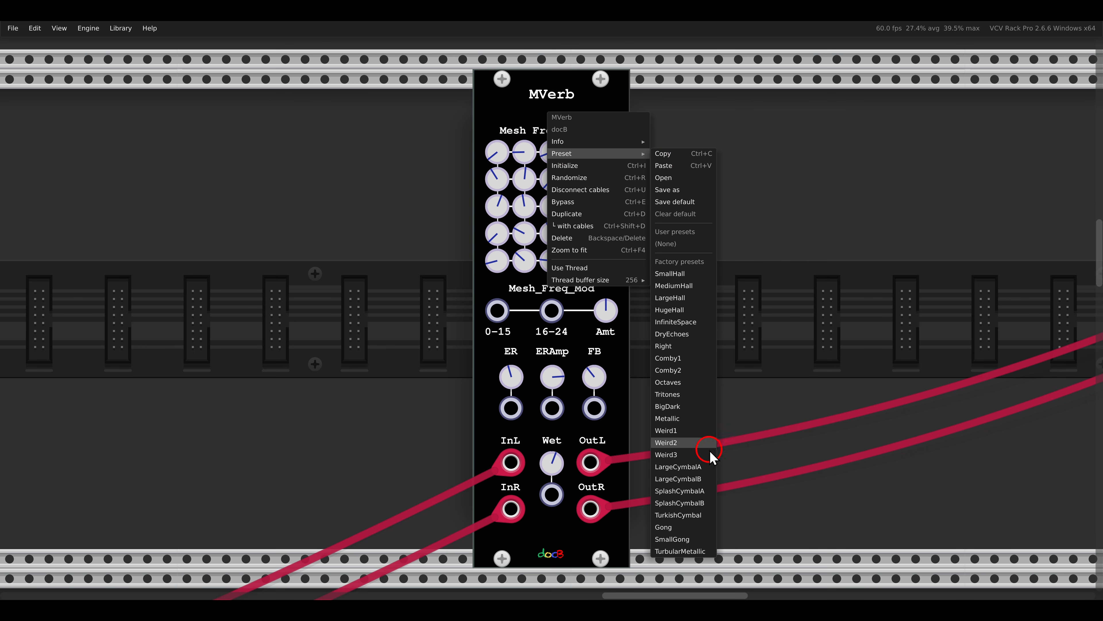
left_click(687, 408)
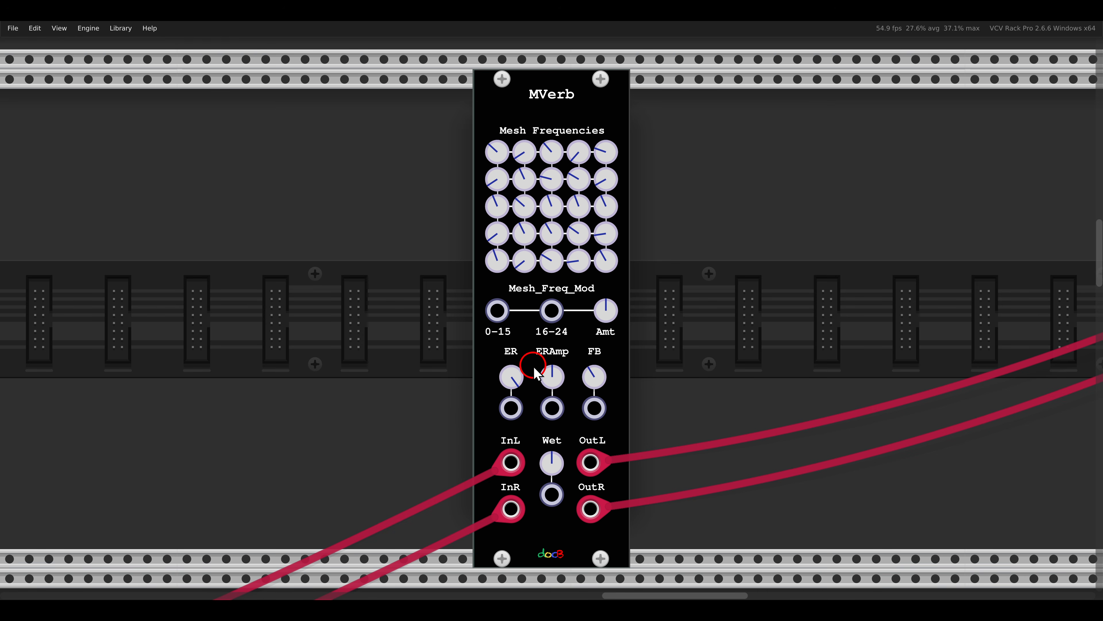
- Choose a lower early reflection preset with MVerb's ER control and raise ERAmp above its midpoint
mouse_move(509, 373)
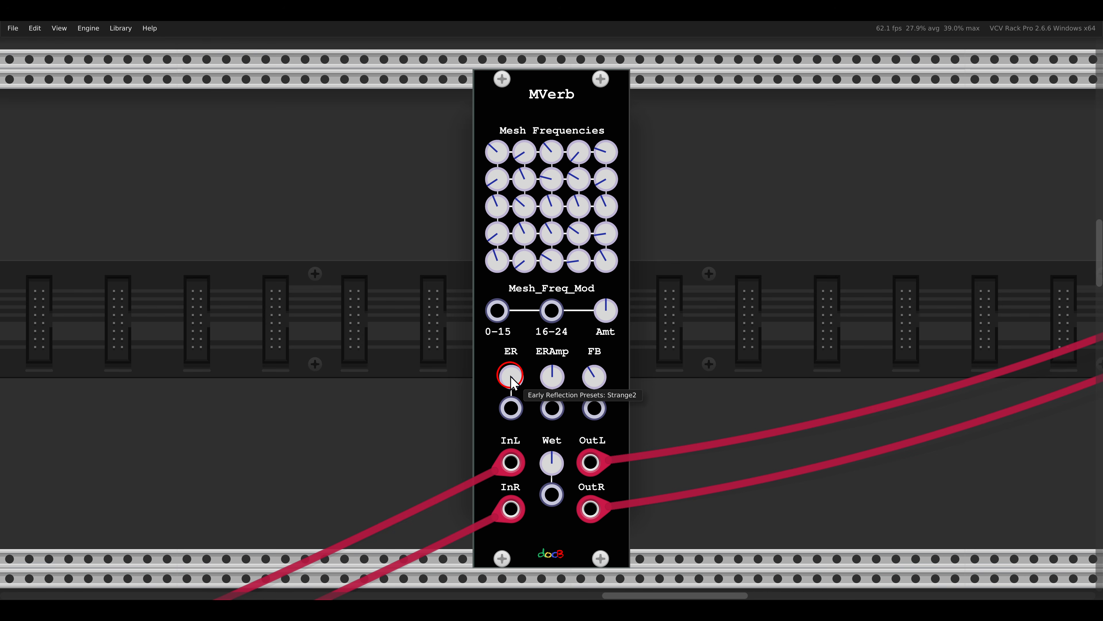
left_click_drag(513, 382, 515, 423)
mouse_move(514, 378)
left_click_drag(552, 377, 544, 339)
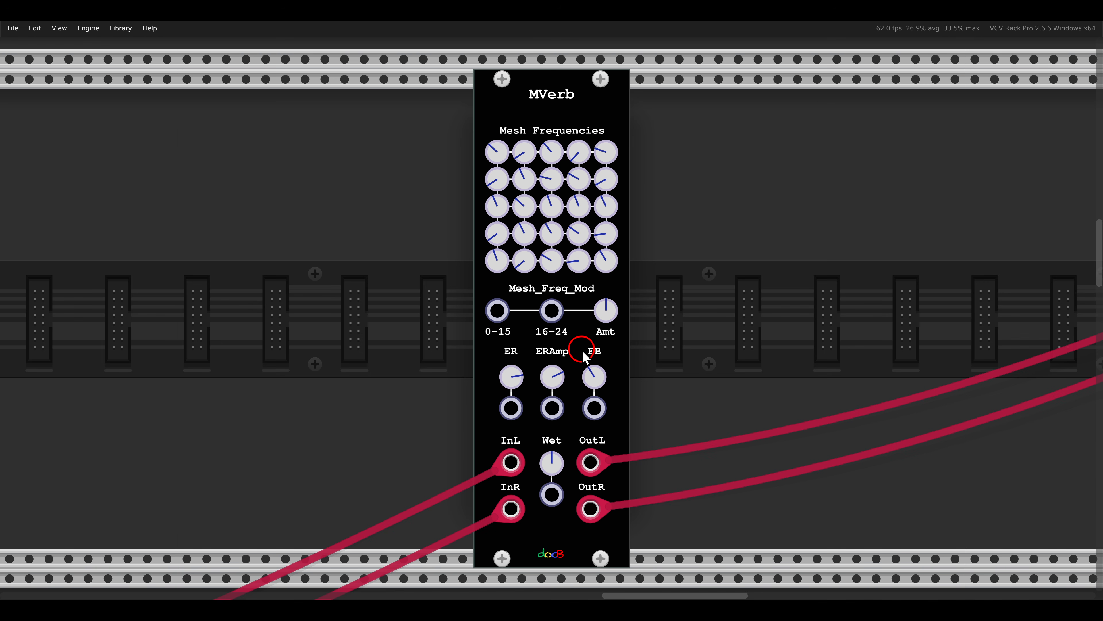
- Fade in the drone voice on its master channel
scroll(583, 354, "down", 5)
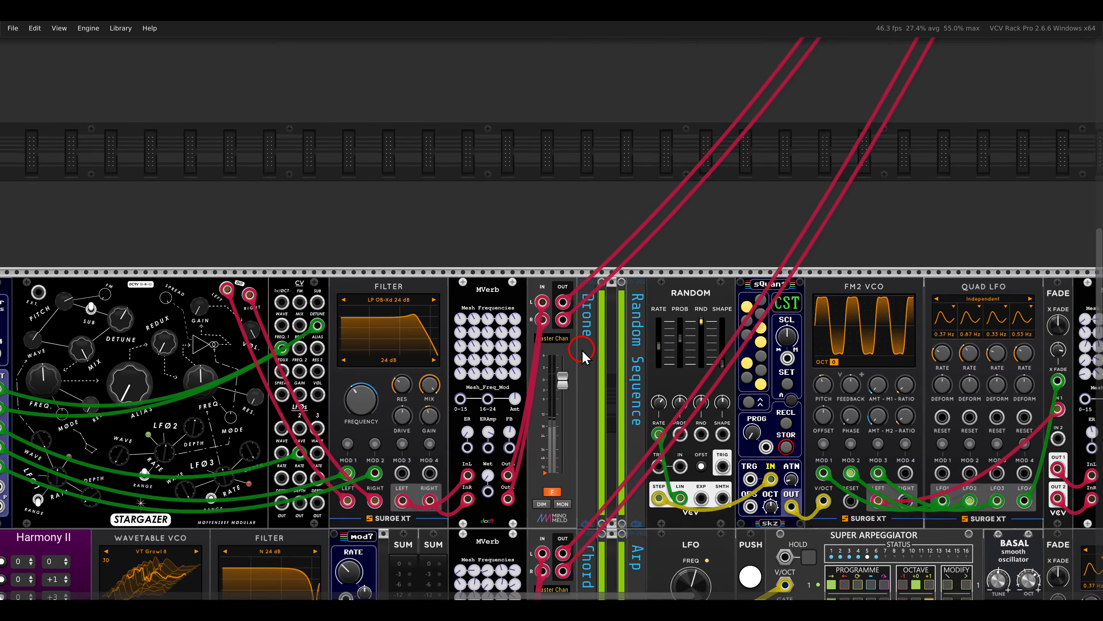
scroll(583, 353, "down", 1)
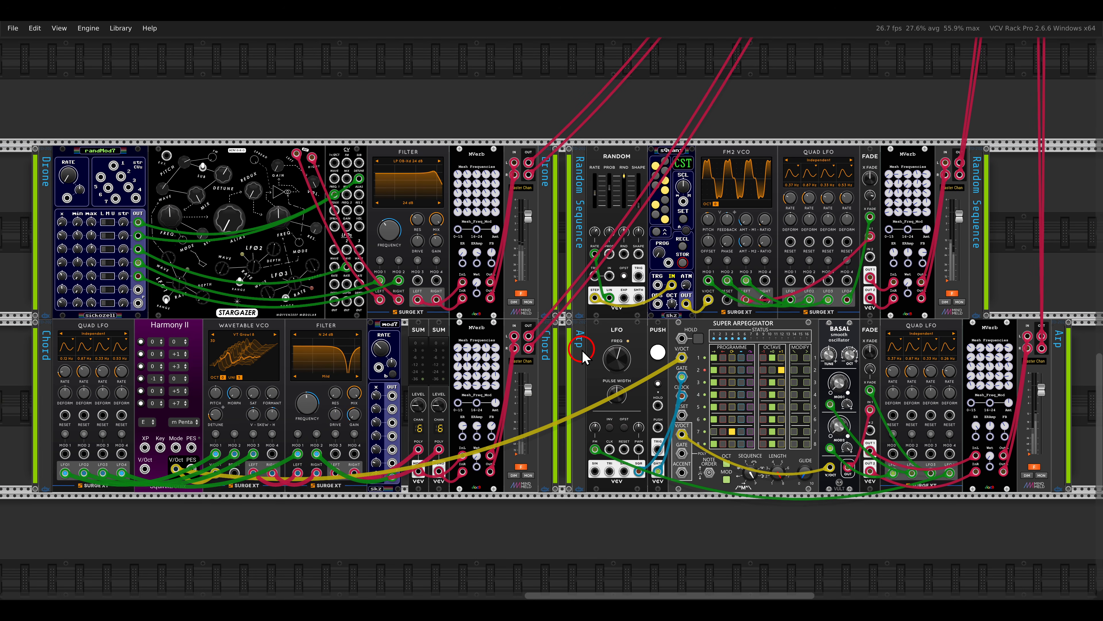
scroll(583, 354, "up", 4)
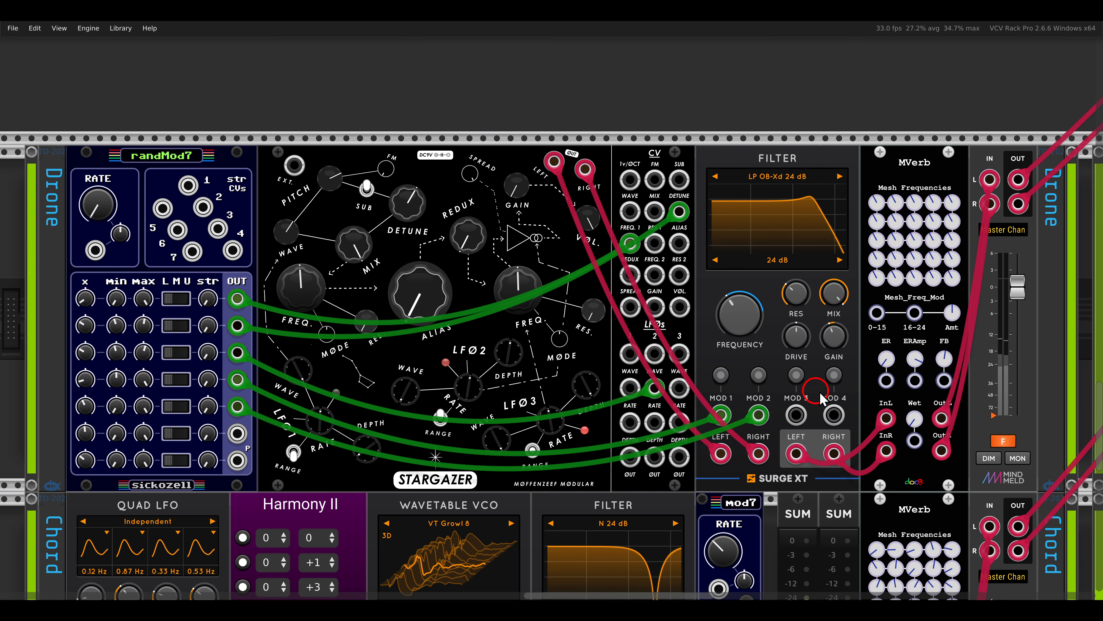
left_click(1002, 441)
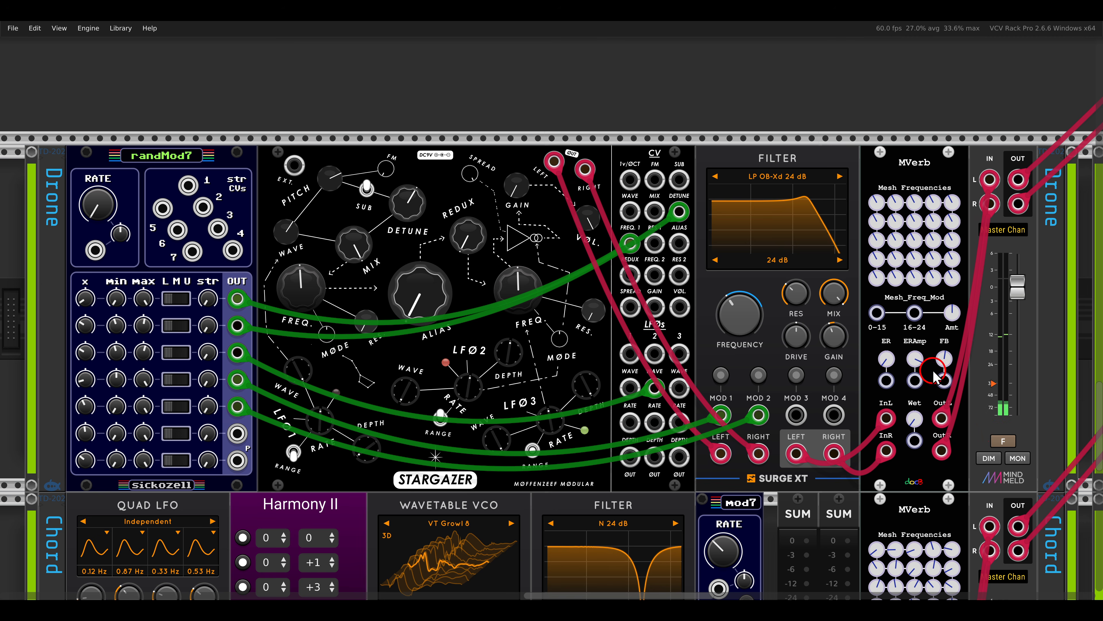
right_click(888, 188)
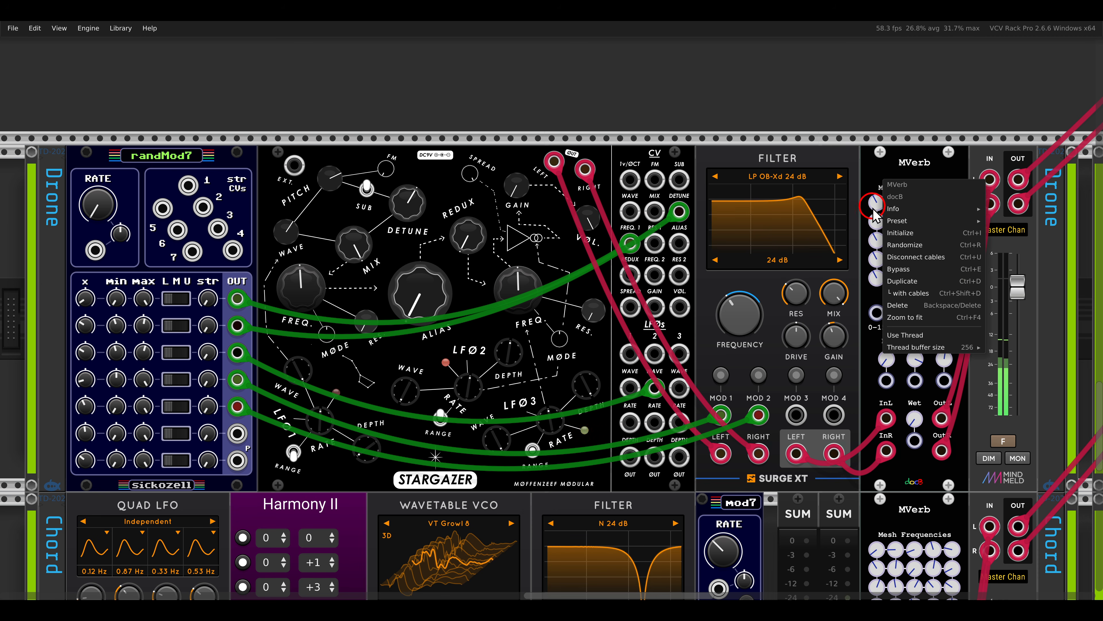
mouse_move(897, 220)
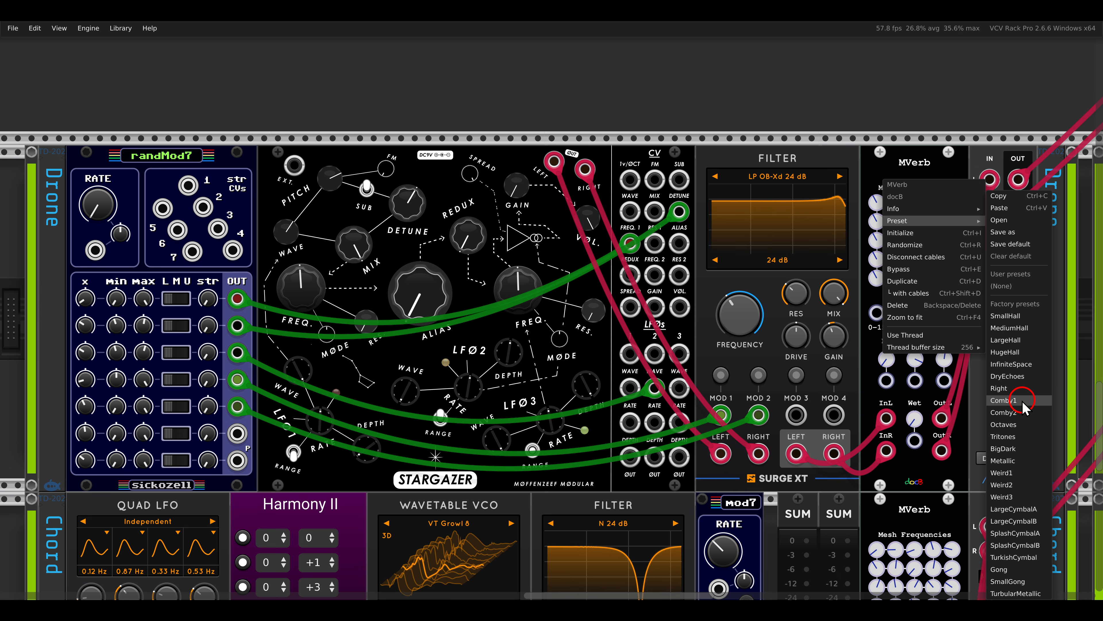
left_click(933, 136)
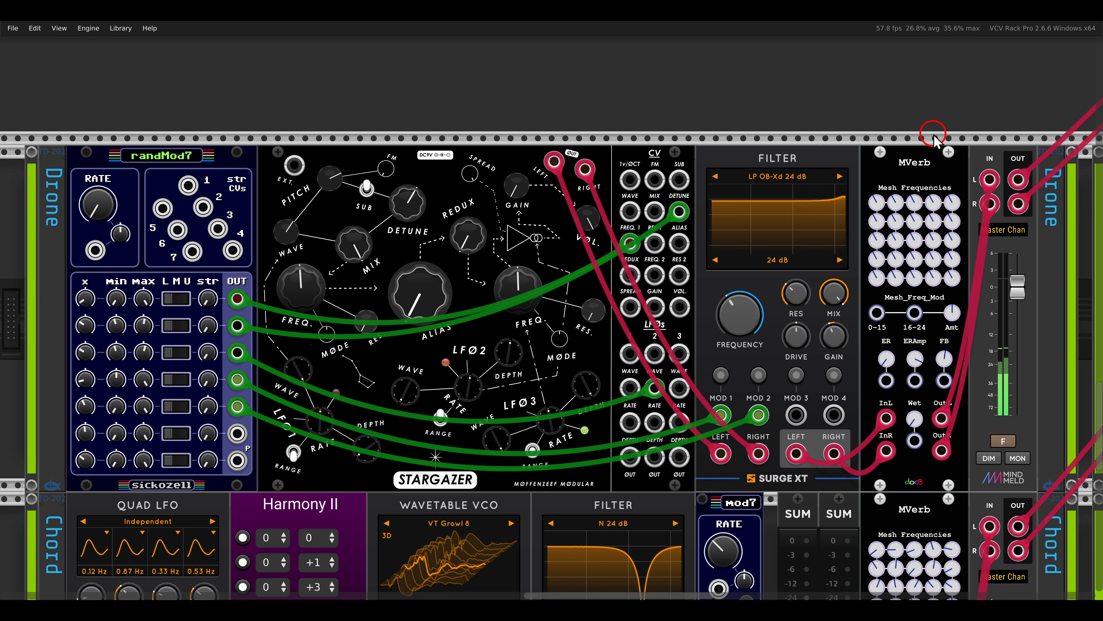
- Raise the Wet level of the drone voice's MVerb slightly above its midpoint
left_click(912, 413)
left_click_drag(912, 416, 846, 218)
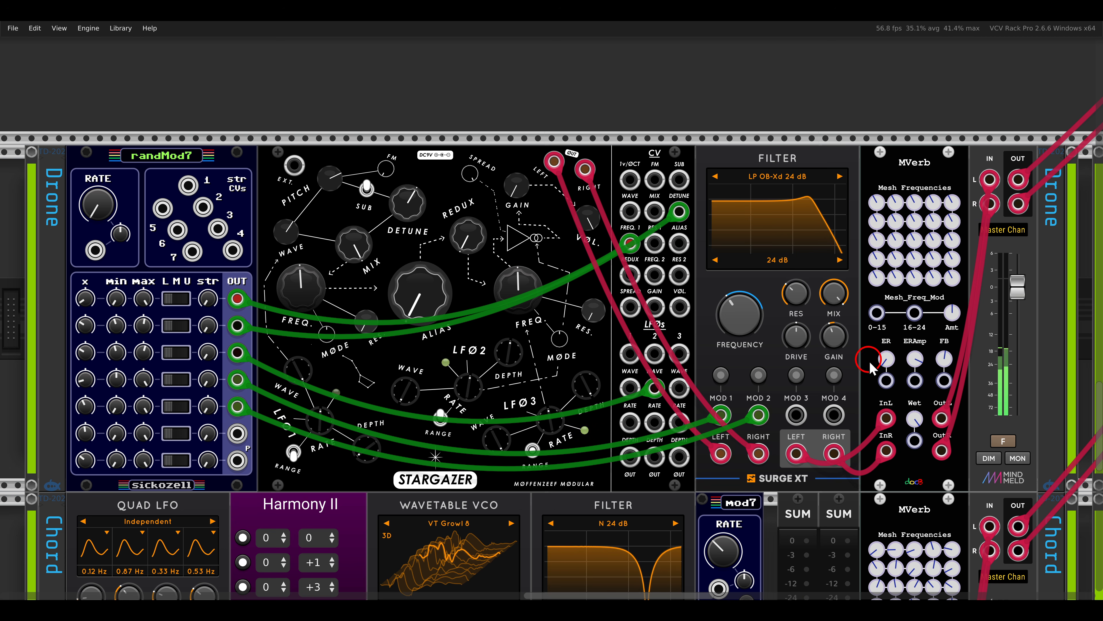
left_click_drag(914, 419, 916, 382)
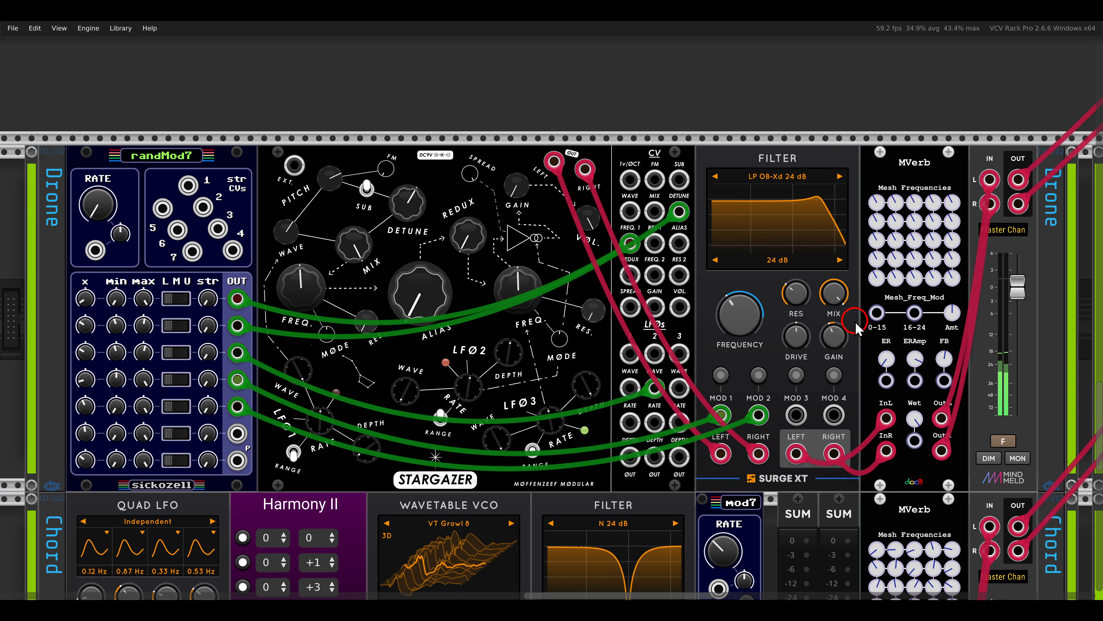
- Fade in the random sequence voice on its master channel
scroll(858, 328, "right", 10)
scroll(856, 328, "right", 14)
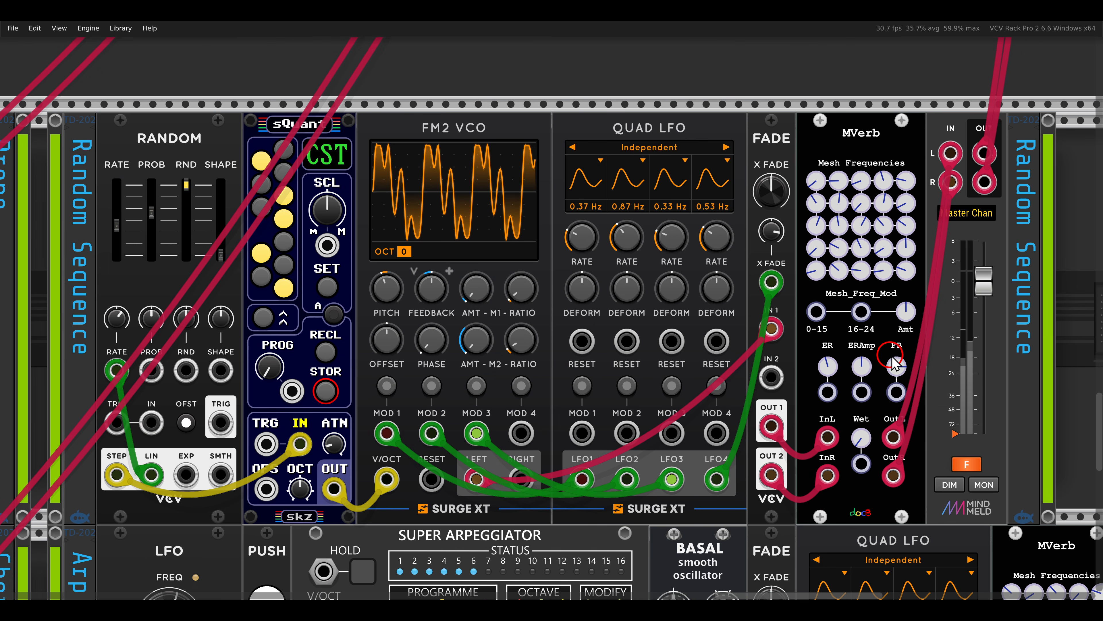
left_click(960, 466)
- On the random sequence voice's MVerb, set Wet slightly above its midpoint and Feedback a little below 0.815
left_click_drag(862, 425, 830, 332)
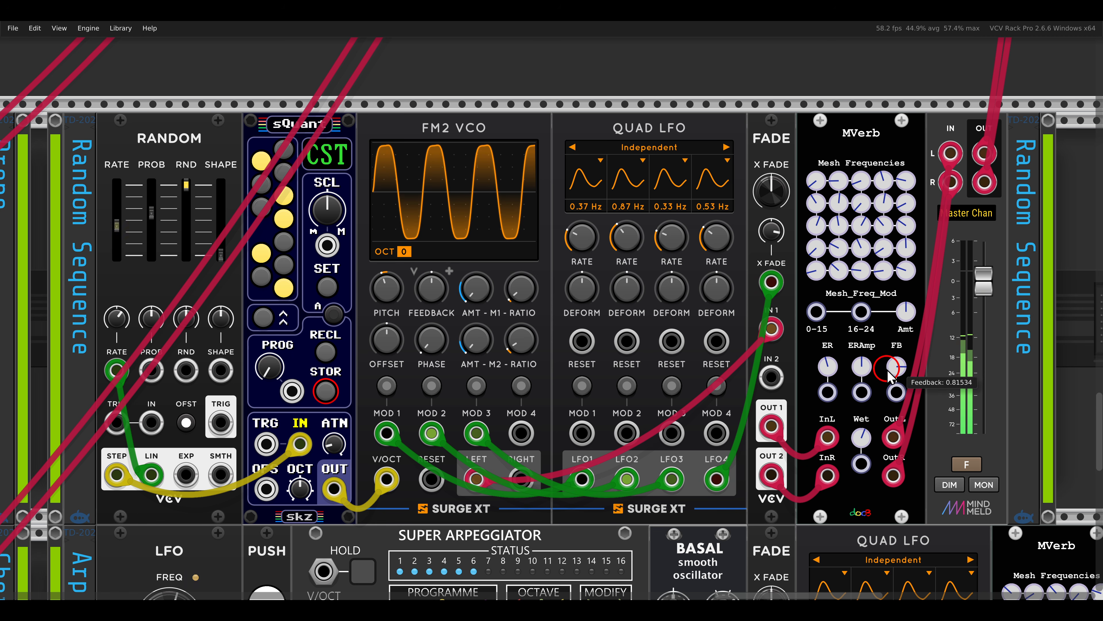
left_click_drag(861, 435, 865, 441)
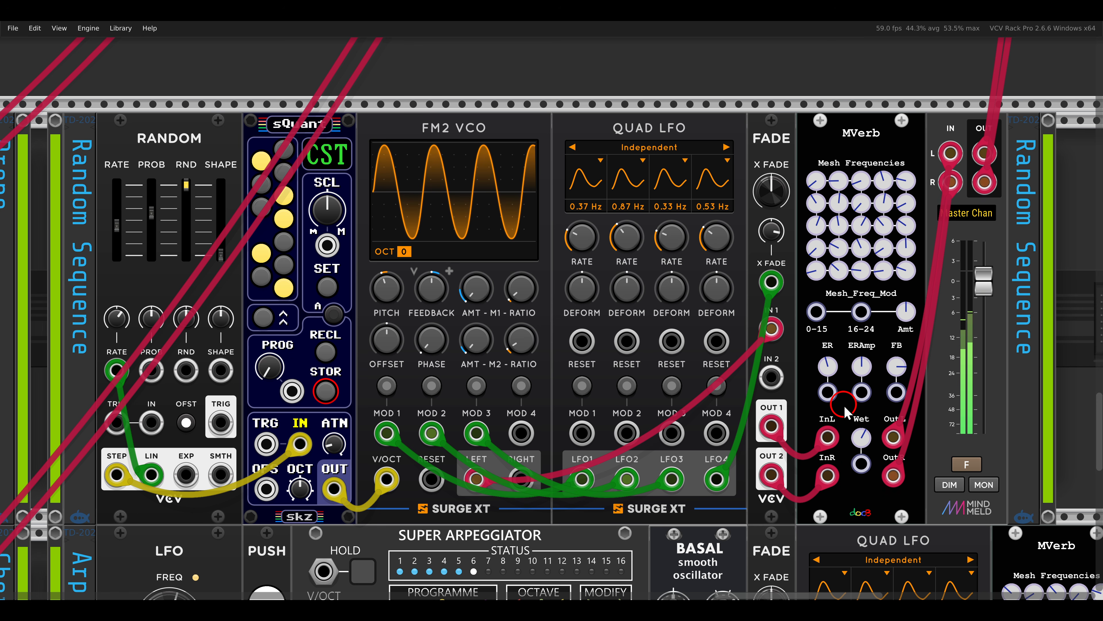
mouse_move(860, 437)
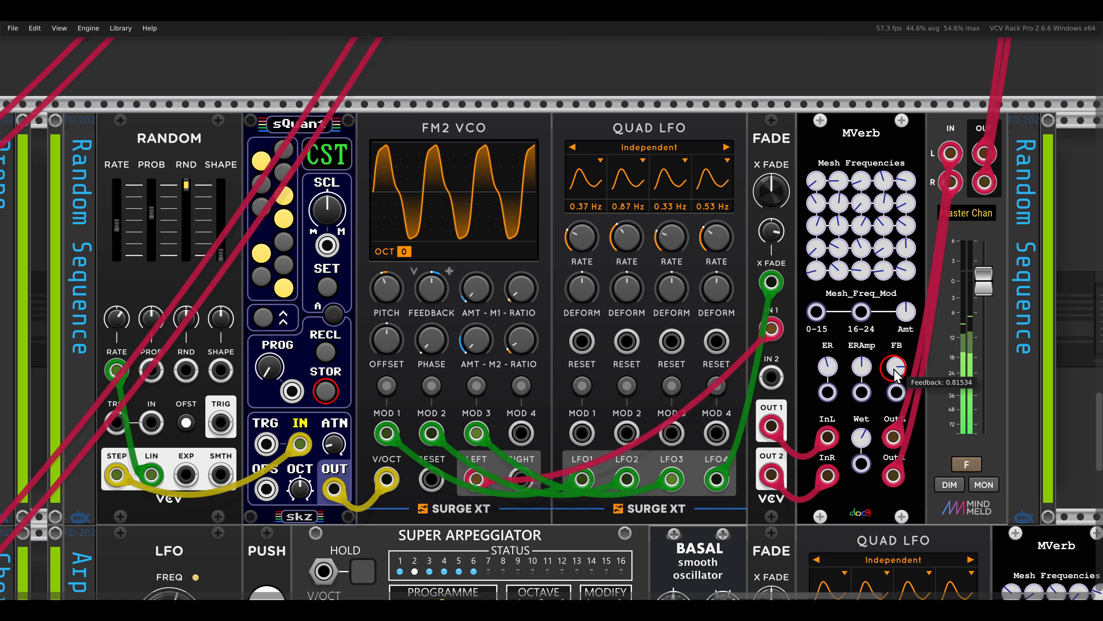
left_click_drag(899, 366, 898, 380)
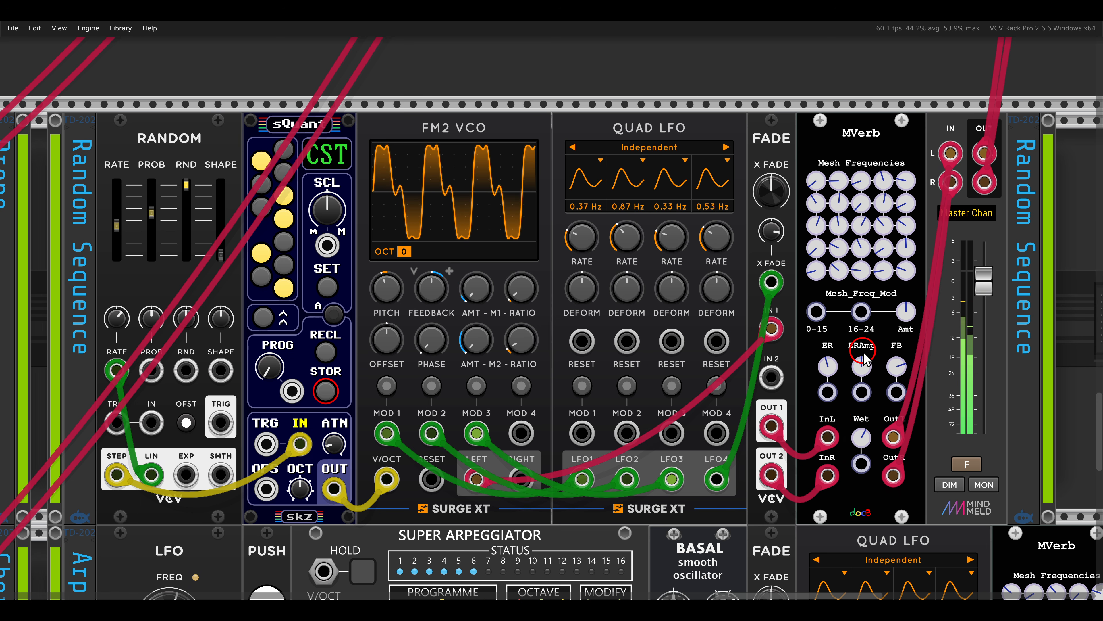
- Fade in the chord voice on its master channel and raise Wet on its MVerb from zero
key("shift+3")
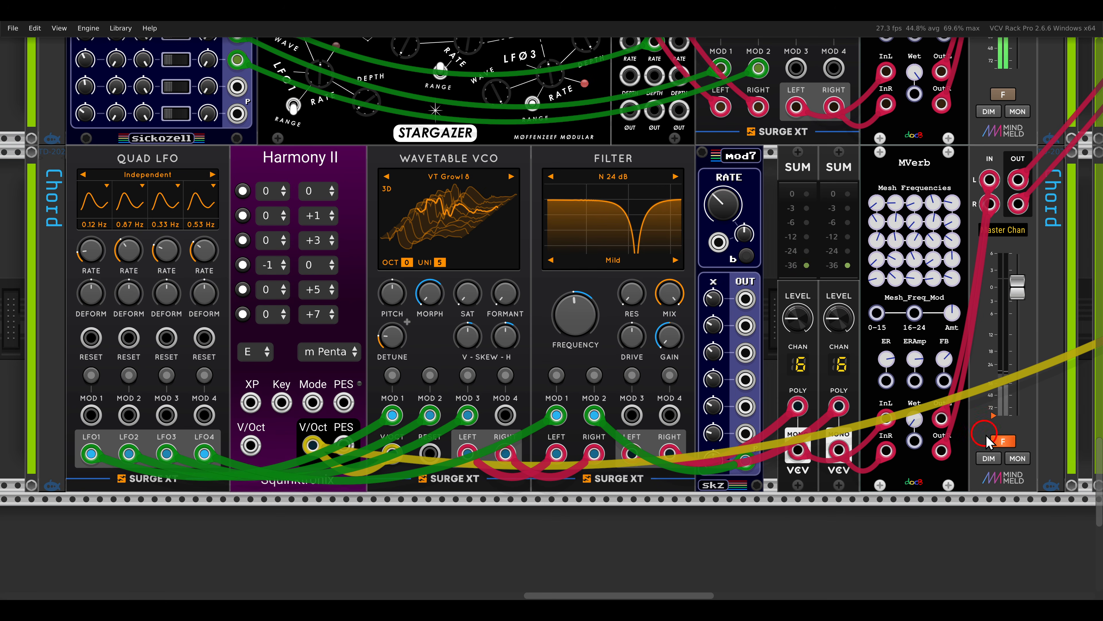
left_click(1002, 441)
left_click(918, 425)
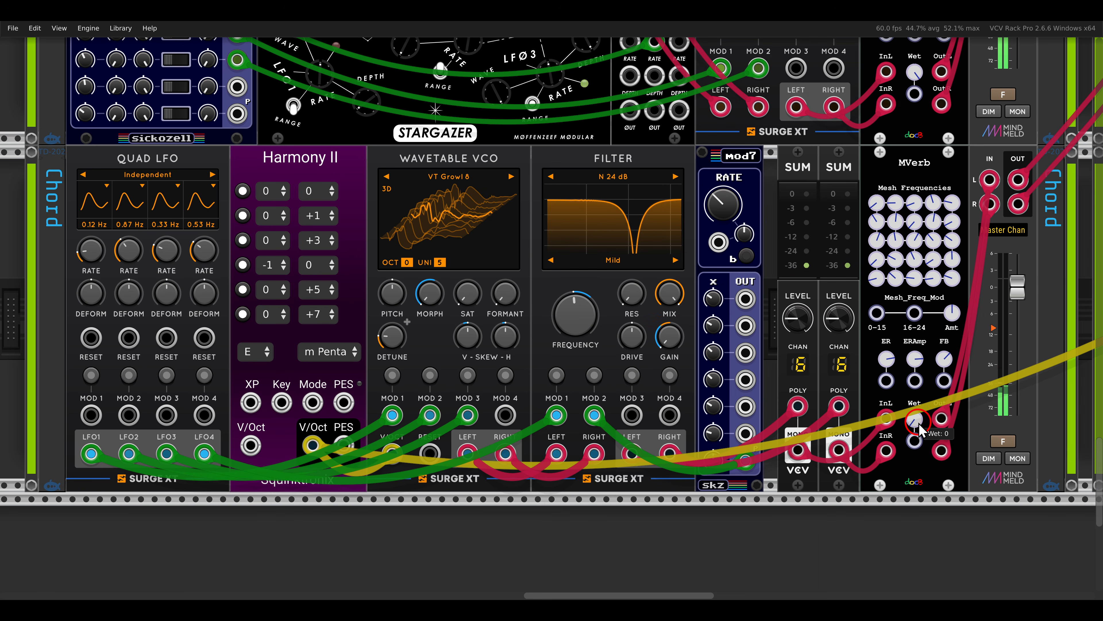
left_click_drag(919, 424, 889, 276)
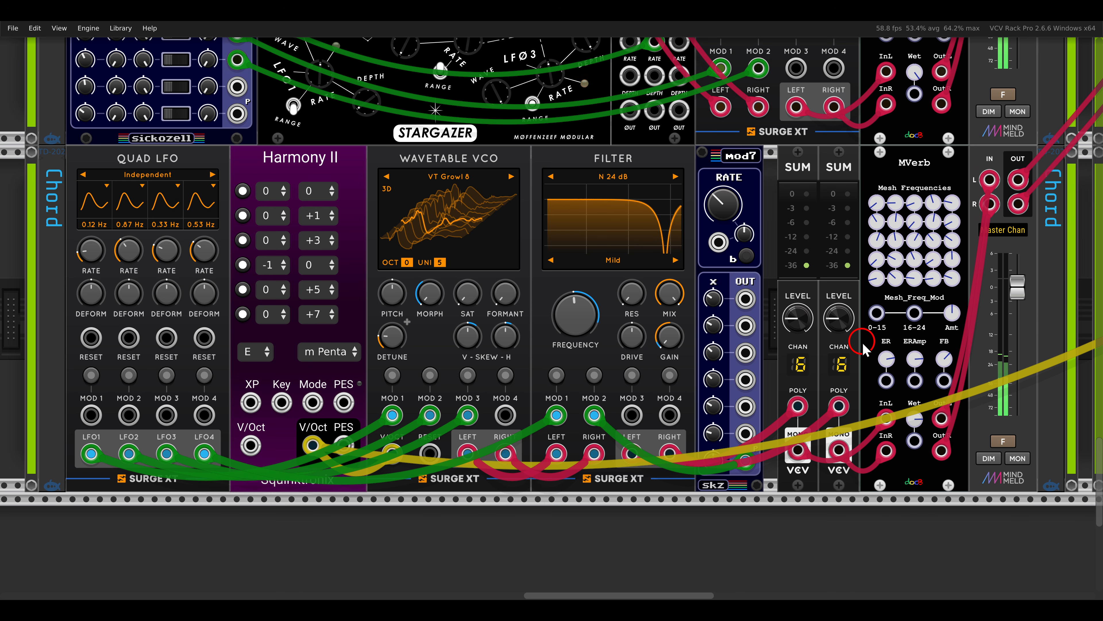
- Fade in the arp voice on its master channel and raise Wet on its MVerb
scroll(864, 348, "right", 10)
scroll(865, 348, "right", 3)
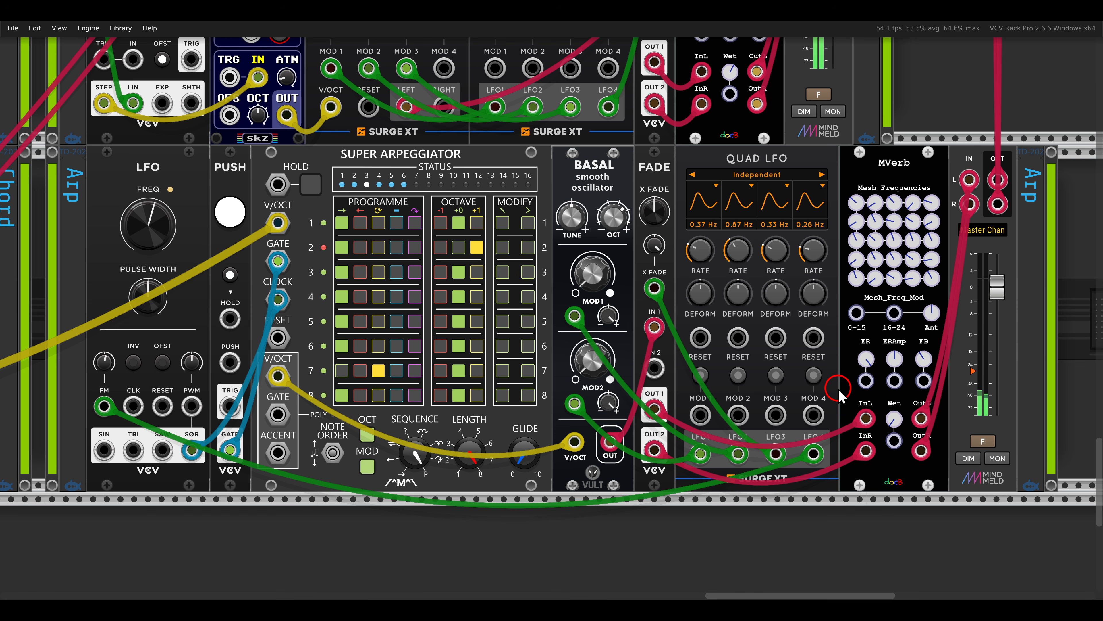
mouse_move(894, 419)
left_click_drag(893, 419, 881, 337)
mouse_move(891, 419)
left_mouse_down()
mouse_move(877, 371)
mouse_move(889, 416)
left_mouse_up()
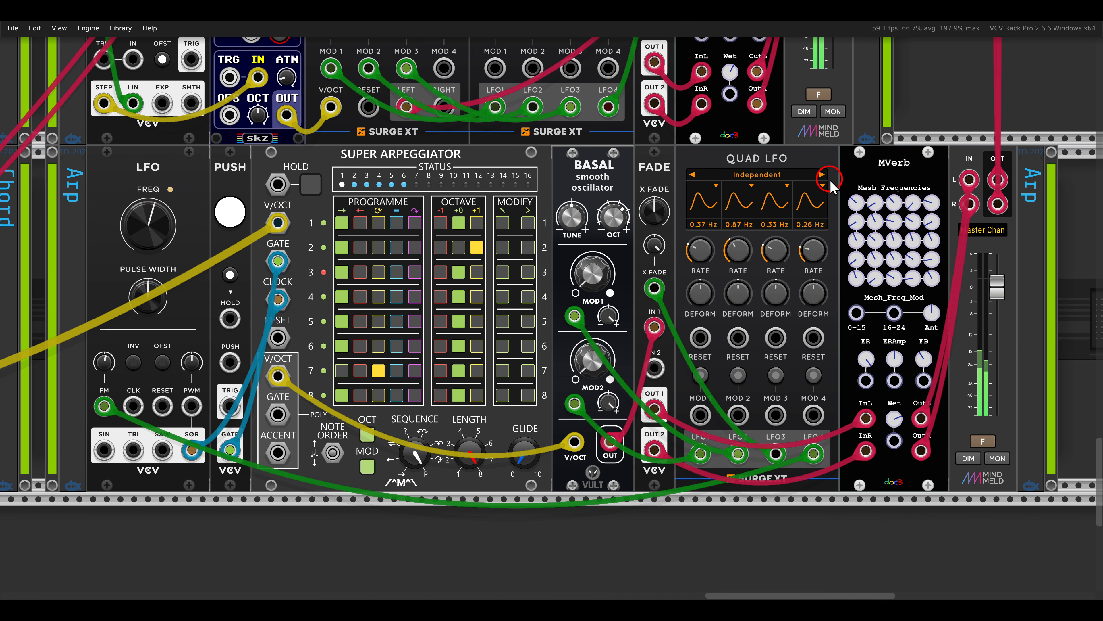
mouse_move(840, 185)
left_mouse_down()
mouse_move(932, 257)
mouse_move(950, 289)
left_mouse_up()
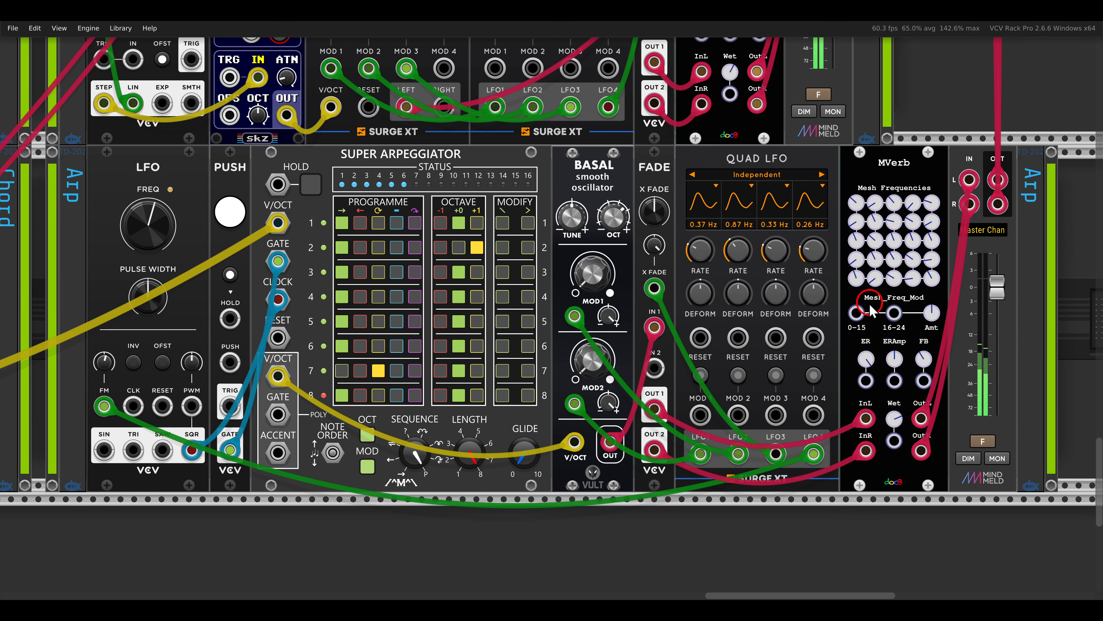
mouse_move(835, 294)
left_mouse_down()
mouse_move(922, 329)
mouse_move(912, 328)
mouse_move(934, 321)
mouse_move(910, 357)
left_mouse_up()
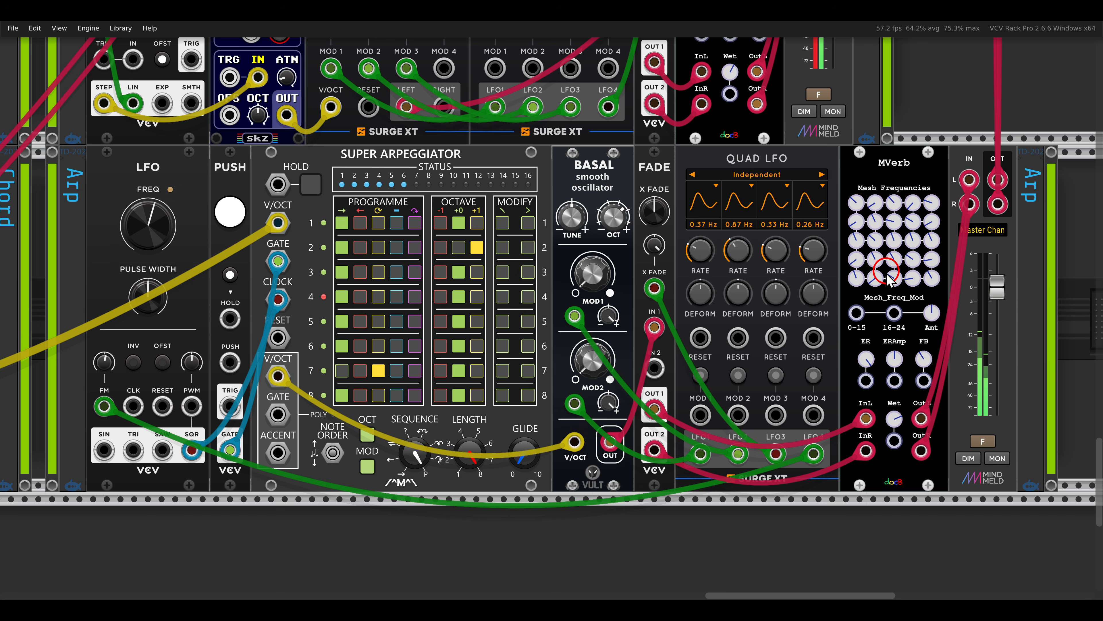
left_click_drag(856, 315, 871, 332)
- On the Realities reverb, lower Mod rate to about a quarter and set the T knob somewhat below its midpoint
key("F4")
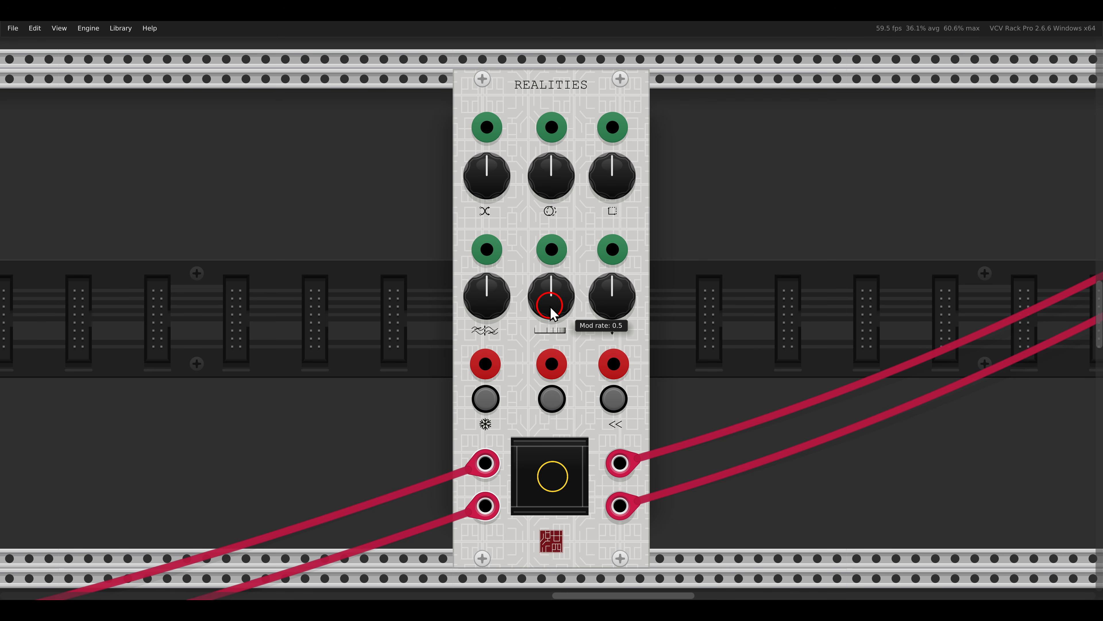
left_click_drag(591, 295, 599, 229)
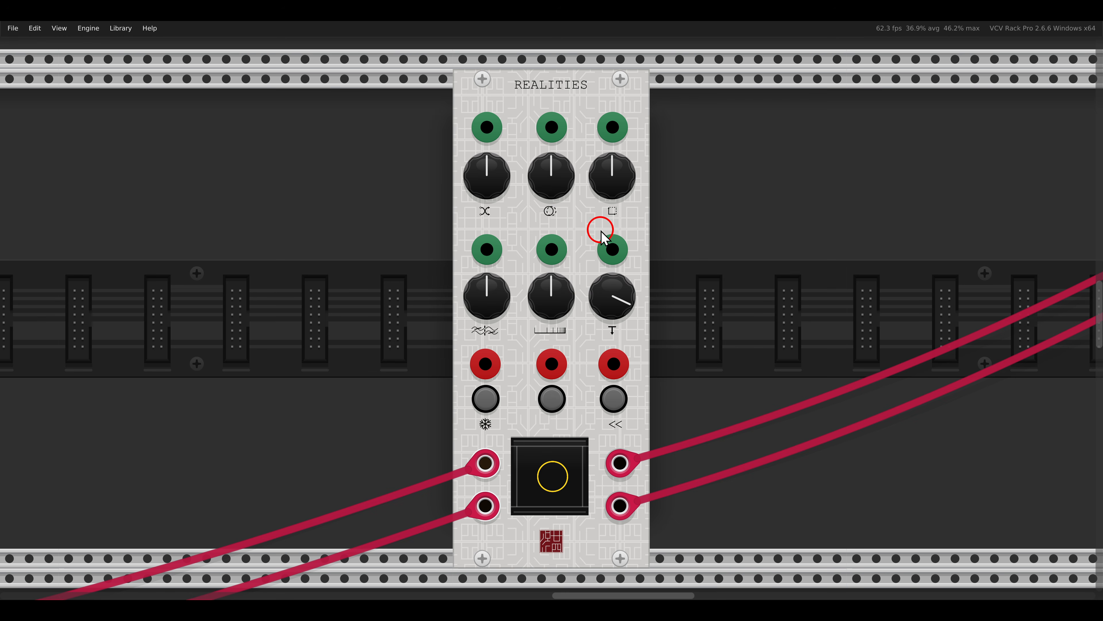
left_click_drag(567, 284, 562, 360)
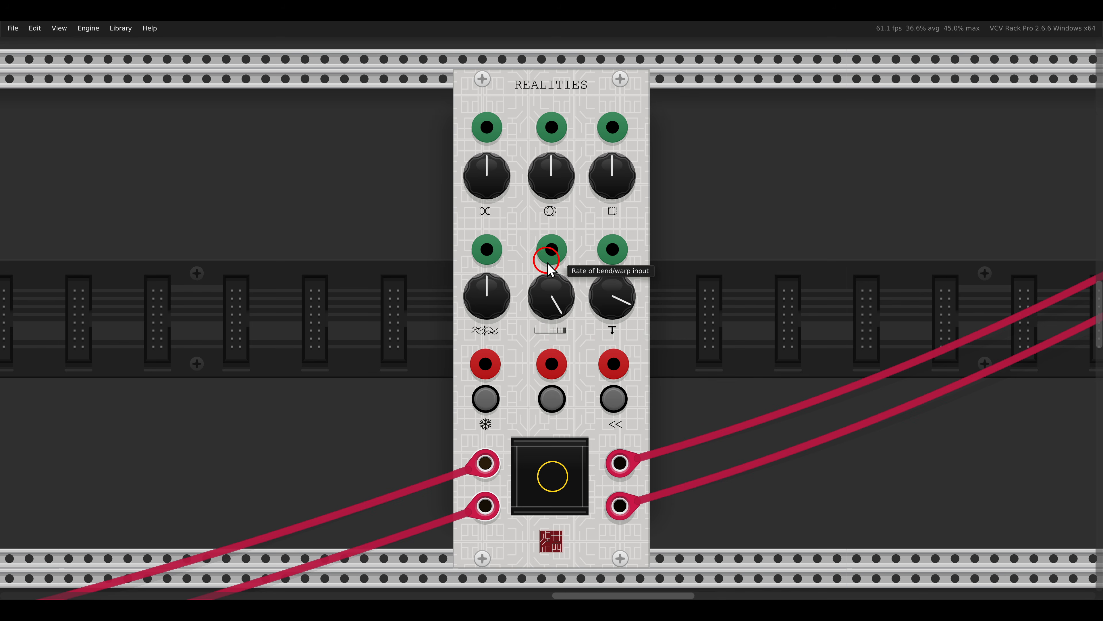
left_click_drag(548, 290, 582, 391)
left_click_drag(608, 305, 618, 394)
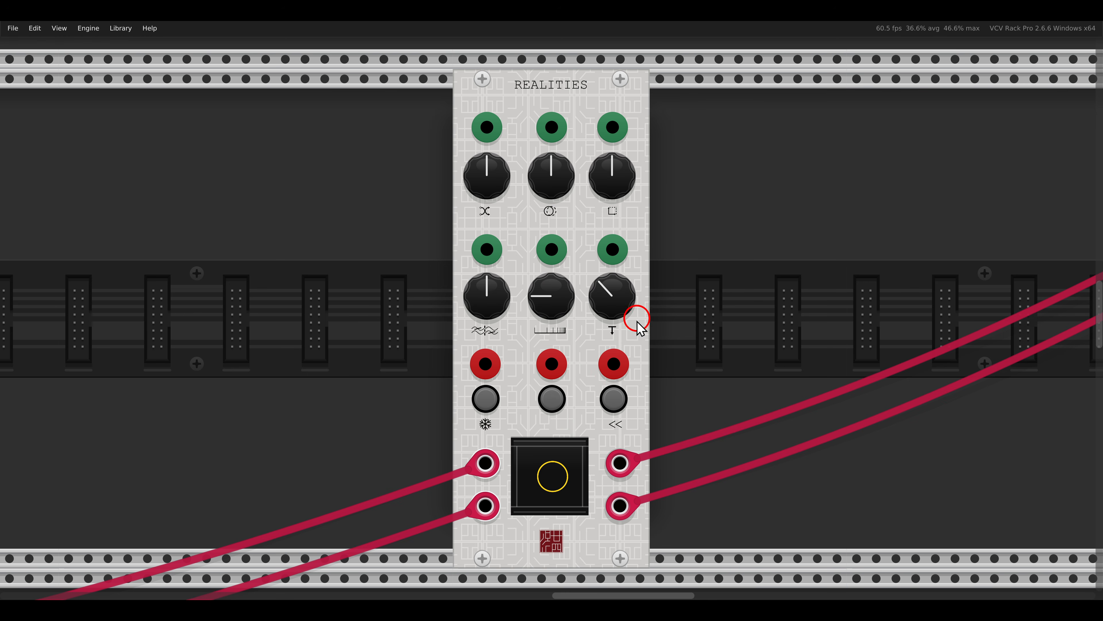
- Switch on the << option of Realities and trigger its Gen function
left_click(610, 408)
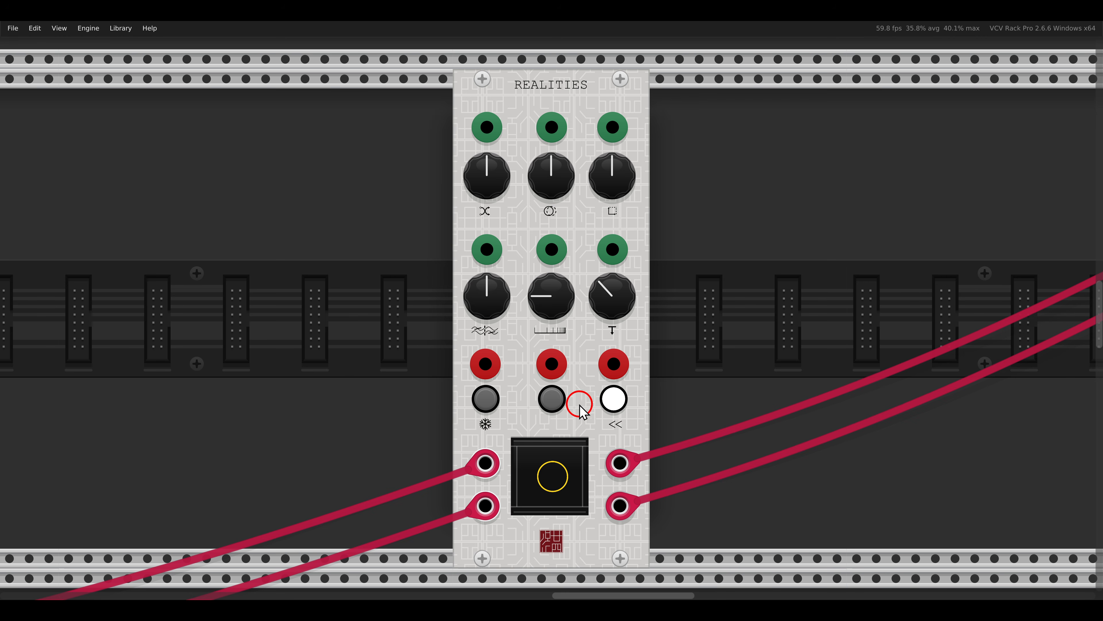
left_click(551, 398)
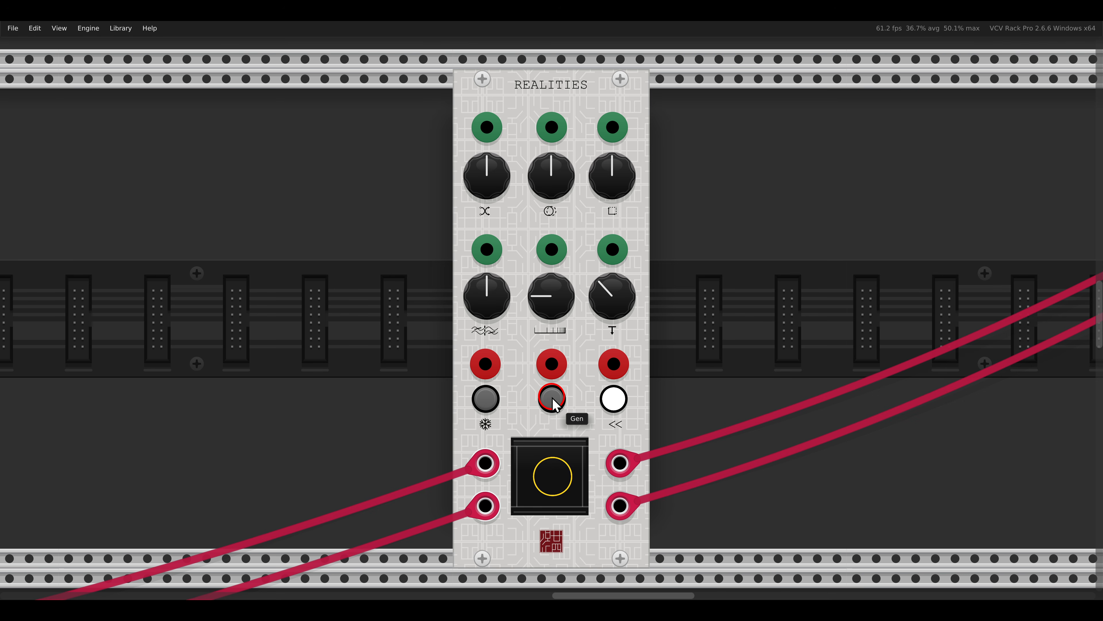
- Fade in the drone voice on its master channel in the patch with a Realities reverb per voice
scroll(554, 403, "down", 6)
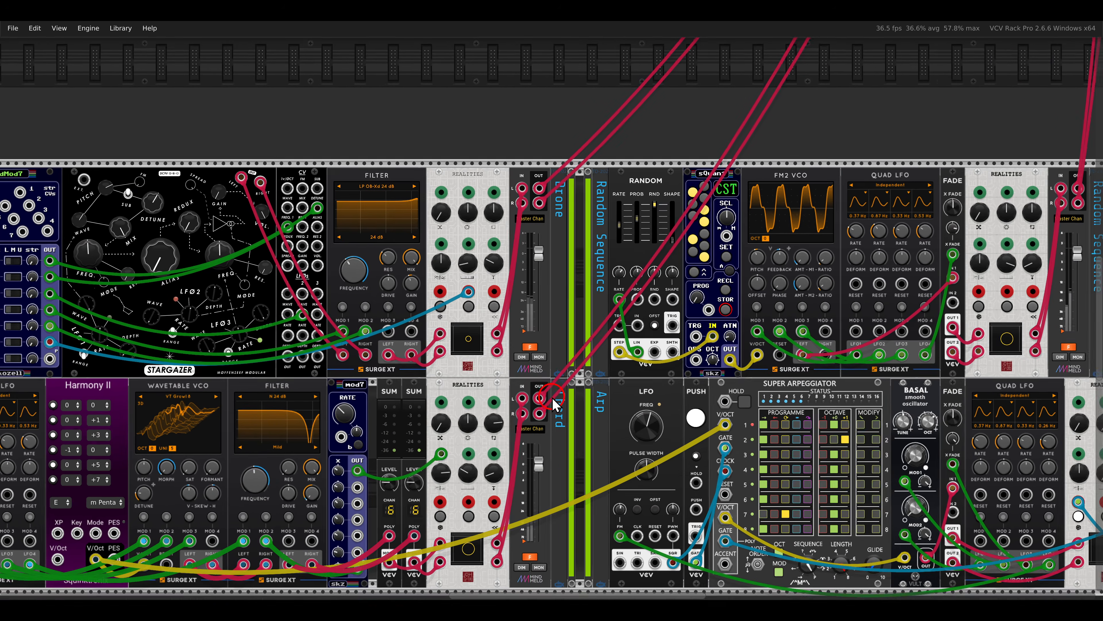
scroll(552, 398, "up", 3)
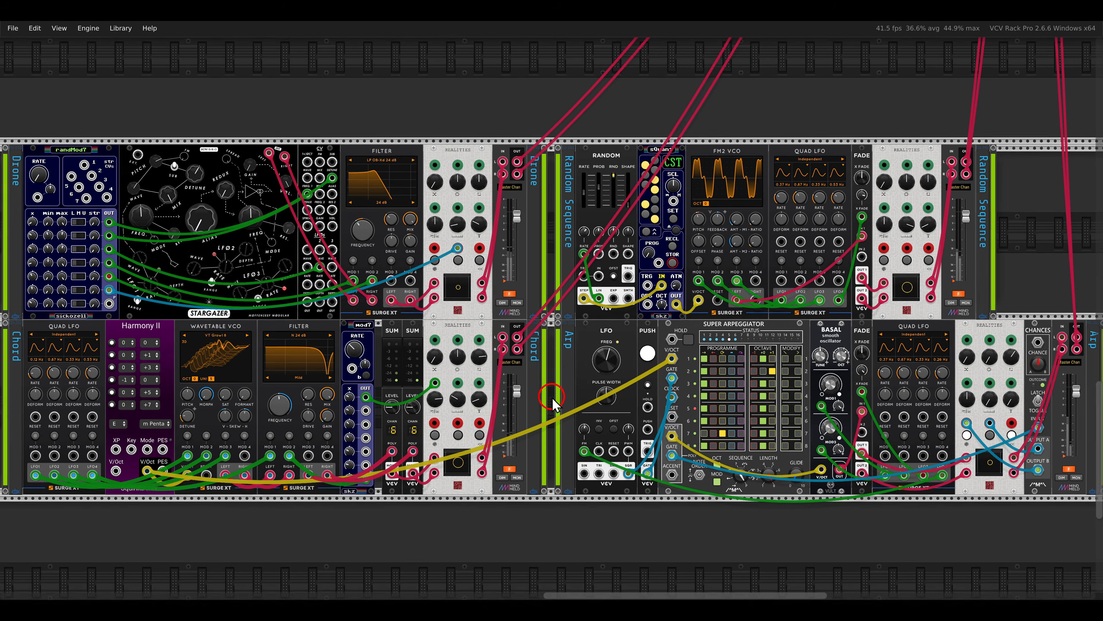
scroll(552, 398, "up", 2)
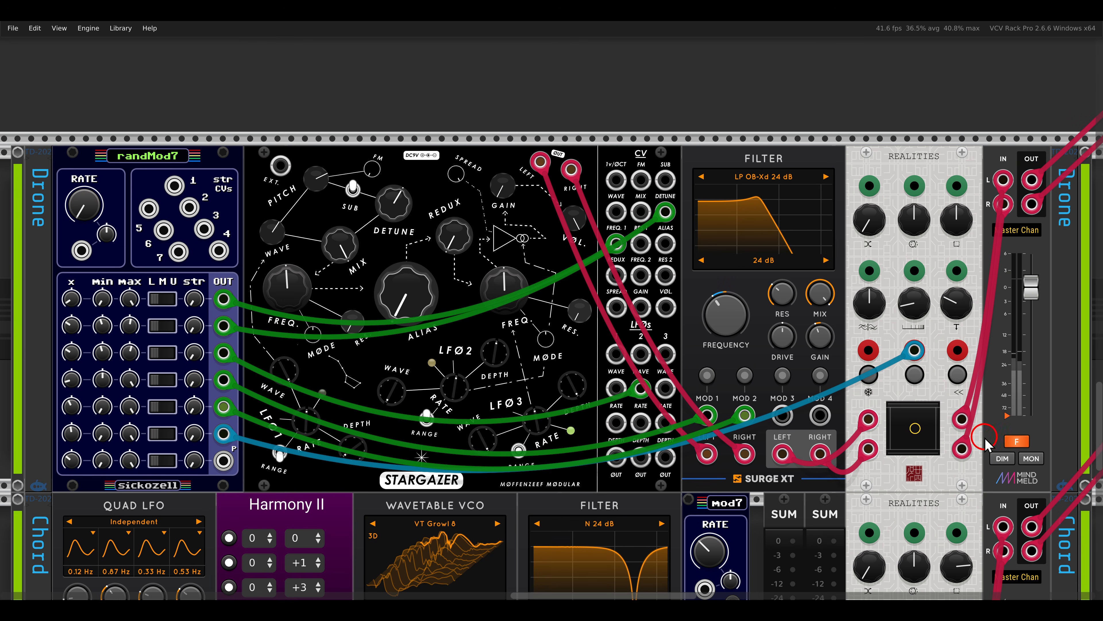
left_click(599, 318)
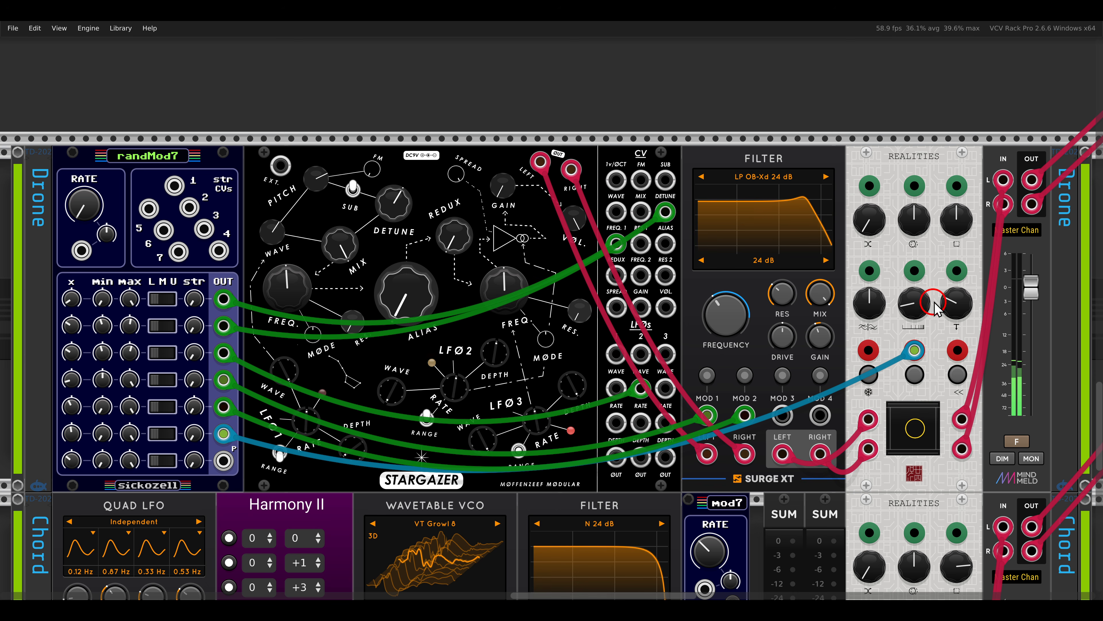
mouse_move(929, 303)
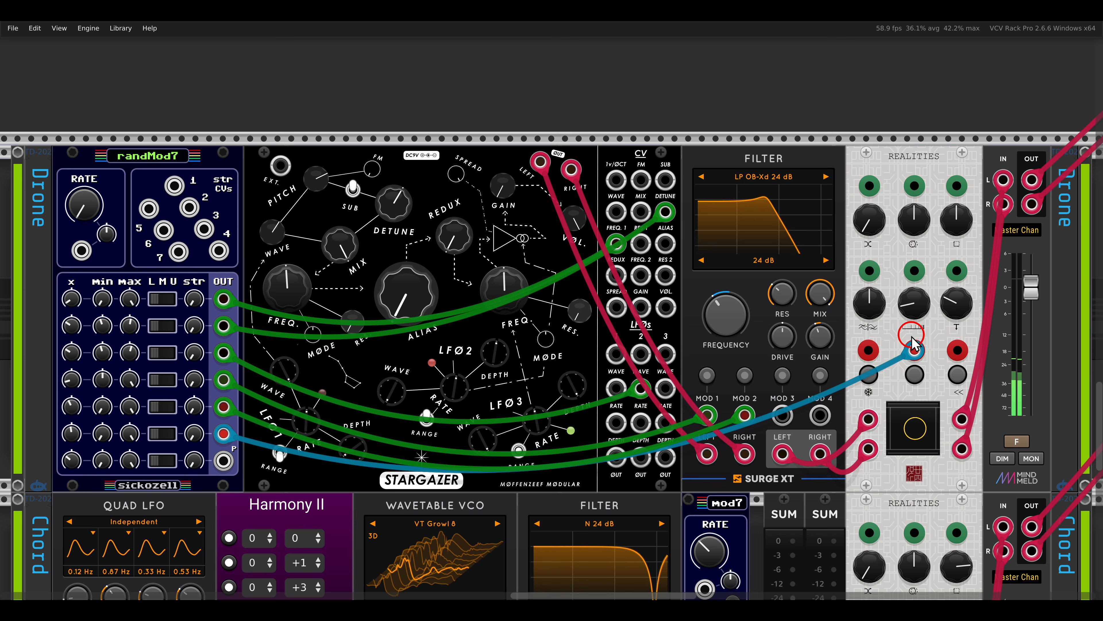
mouse_move(915, 355)
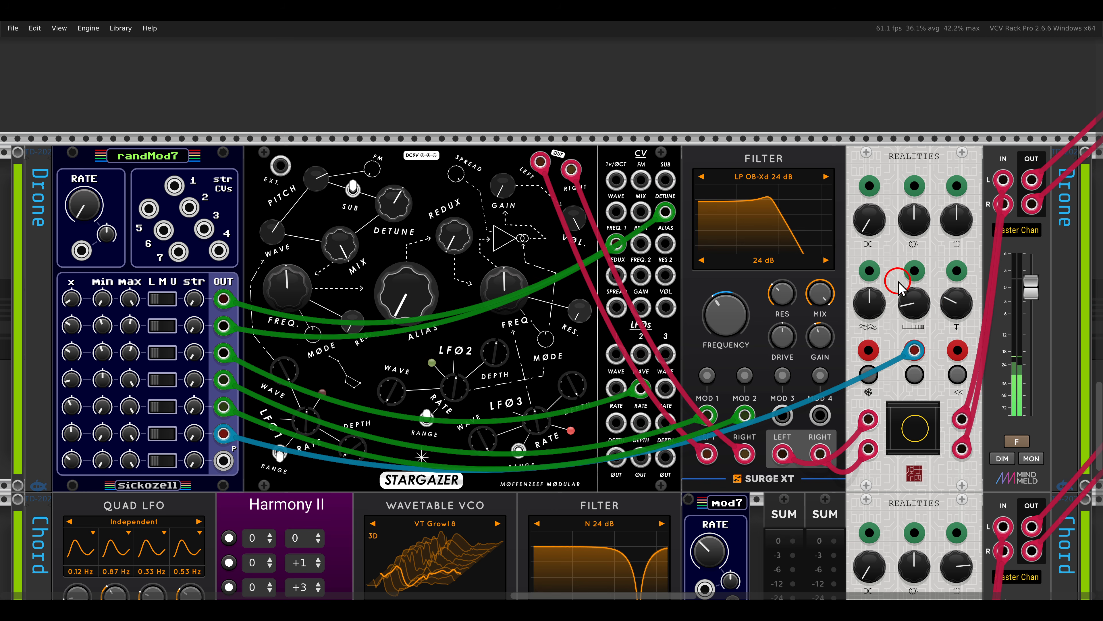
- Raise Blend on the drone voice's Realities to its maximum and lift the drone's master channel fader slightly
left_click_drag(869, 225, 871, 156)
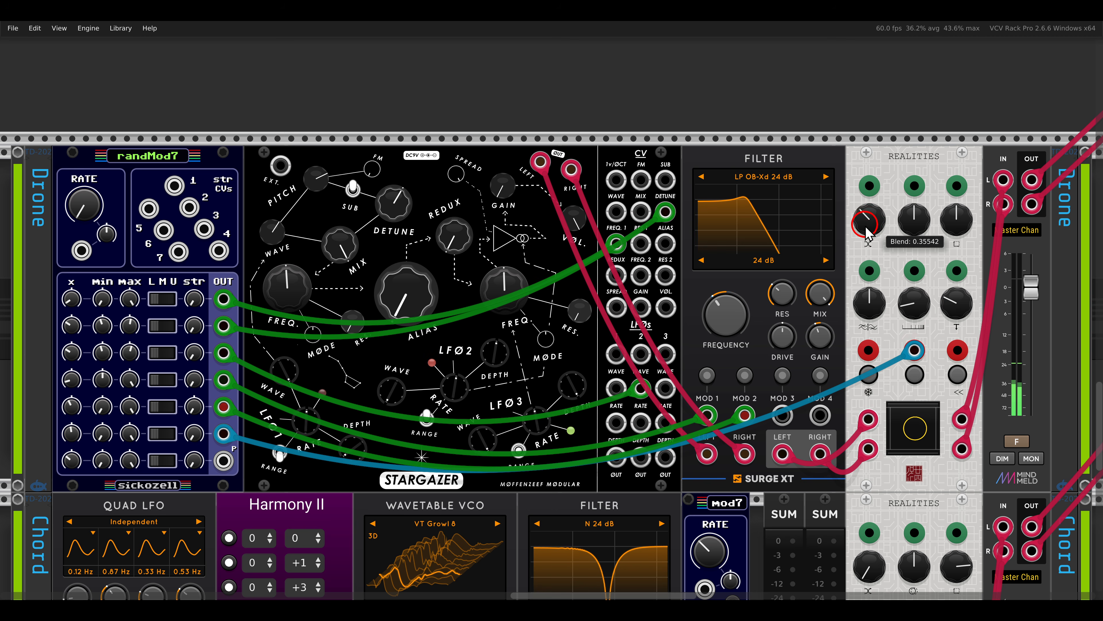
left_click_drag(864, 225, 854, 91)
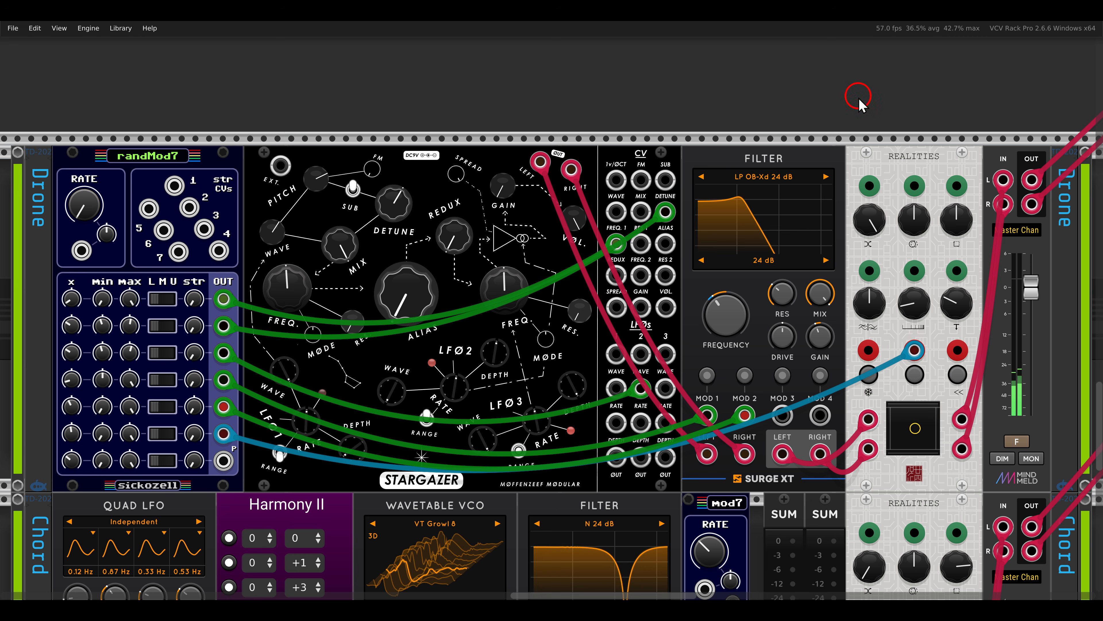
left_click_drag(1037, 300, 1037, 285)
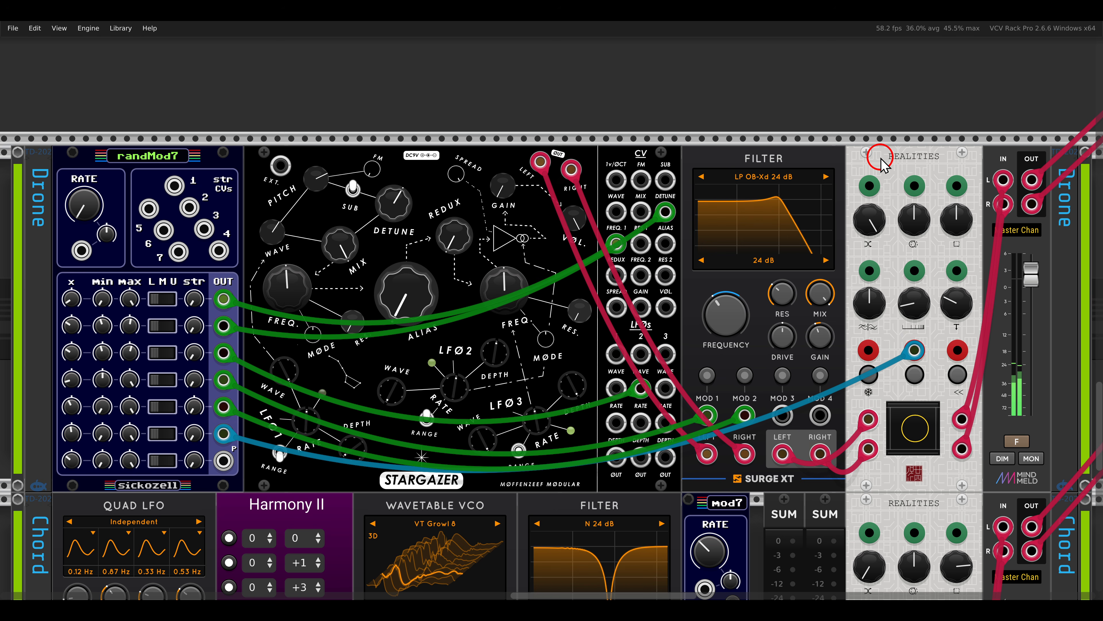
- Fade in the random sequence voice on its master channel
scroll(882, 165, "right", 10)
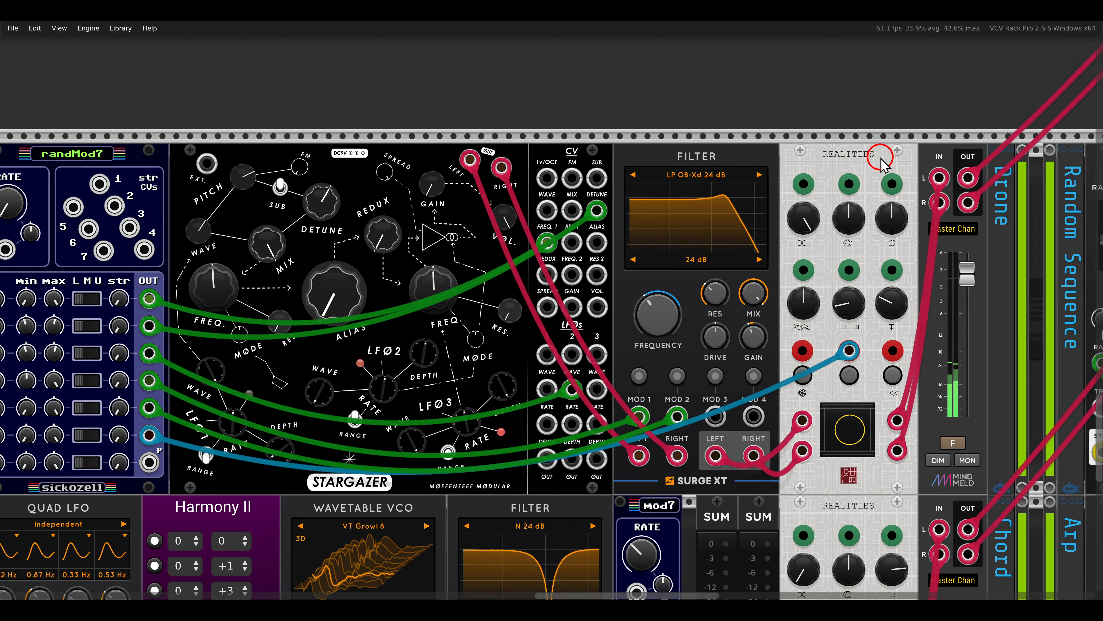
scroll(882, 165, "right", 15)
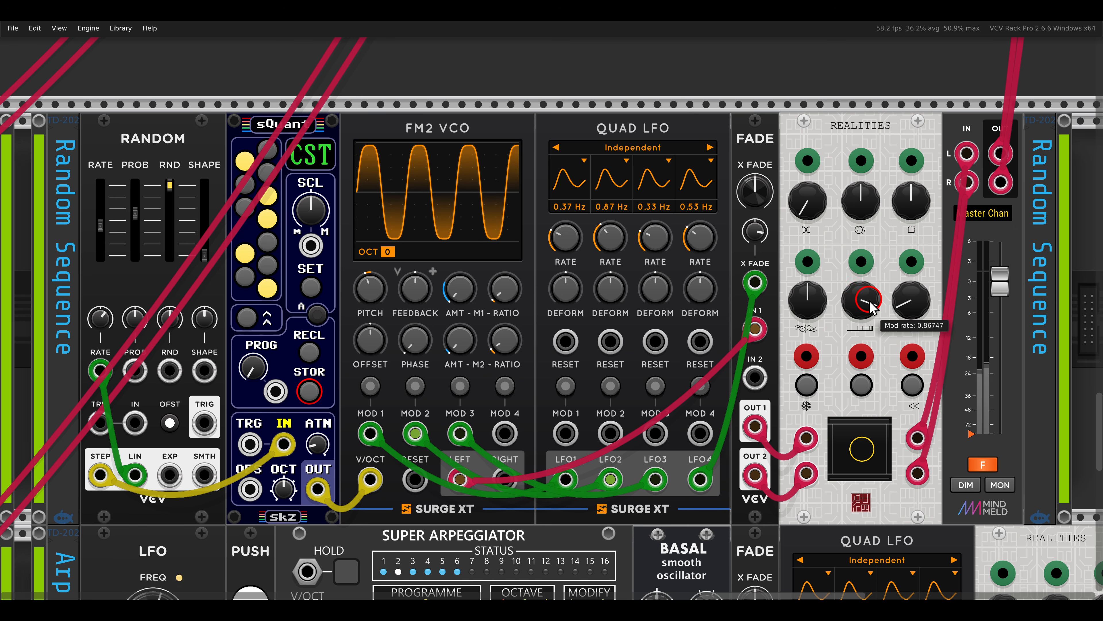
left_click(983, 464)
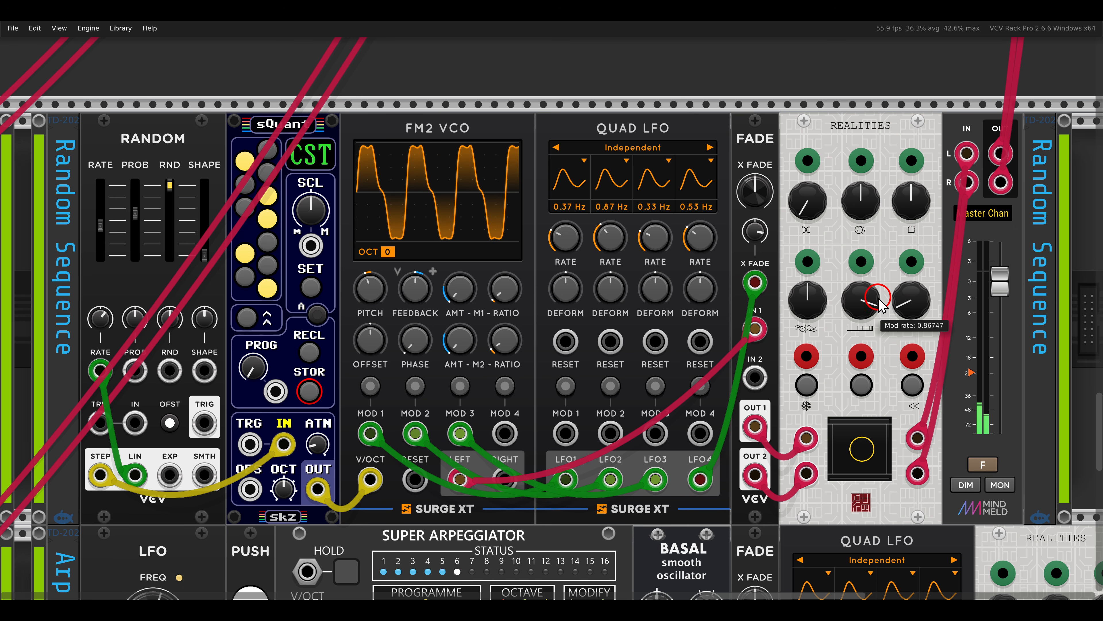
- On the random sequence voice's Realities, set Blend to 0.69277 and raise the other two top-row knobs well above their midpoints
left_click_drag(807, 200, 785, 150)
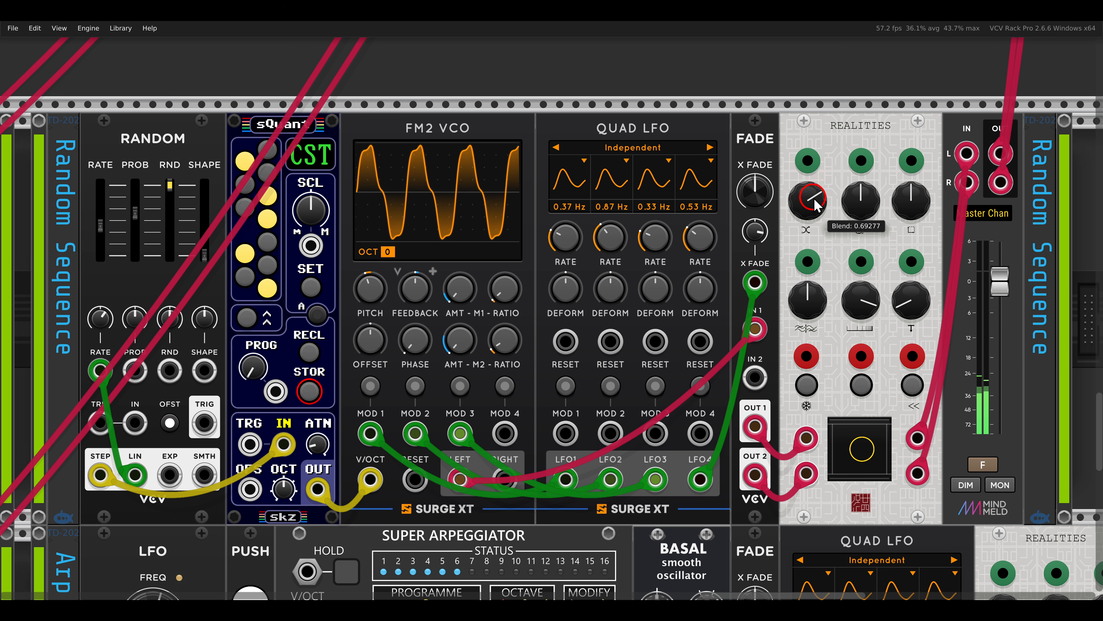
left_click_drag(861, 208, 886, 145)
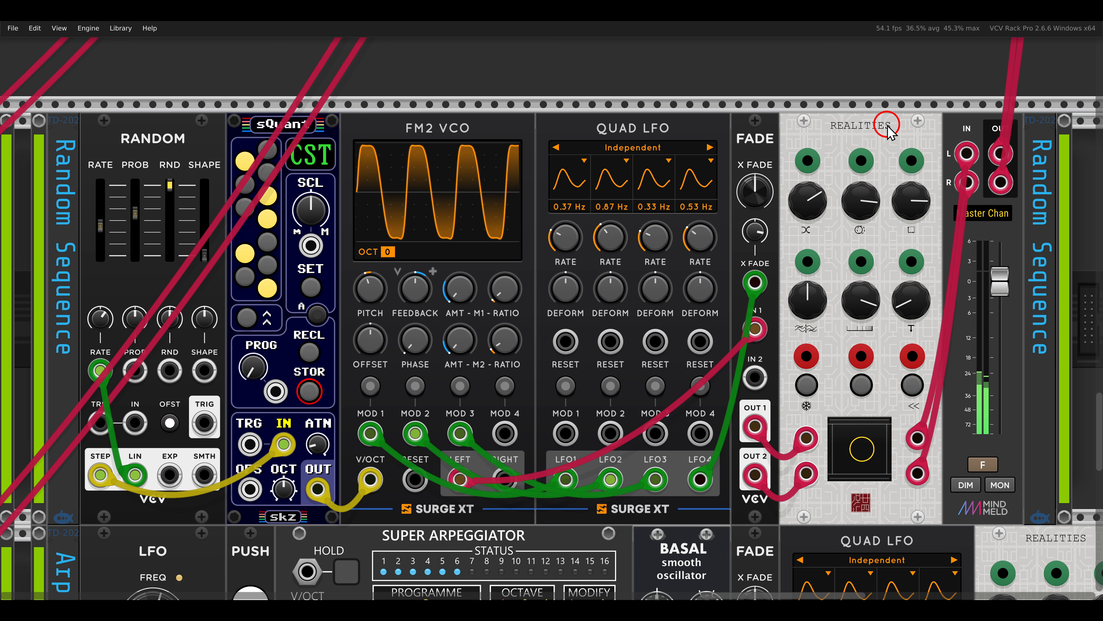
- Fade in the chord voice on its master channel and raise Blend on its Realities to the maximum
key("shift+4")
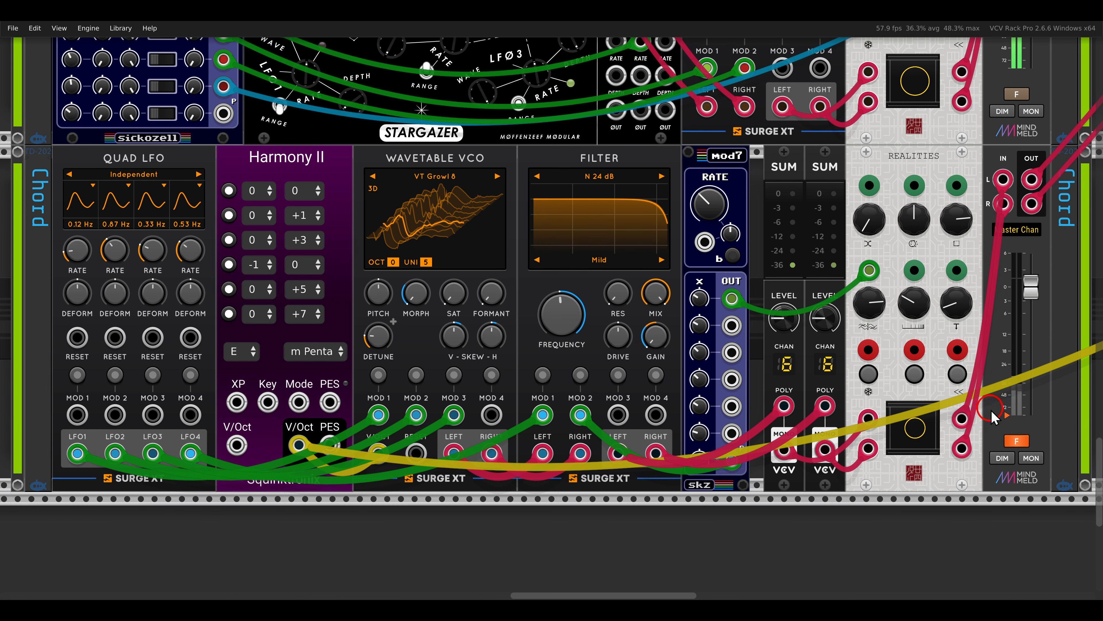
left_click(1015, 441)
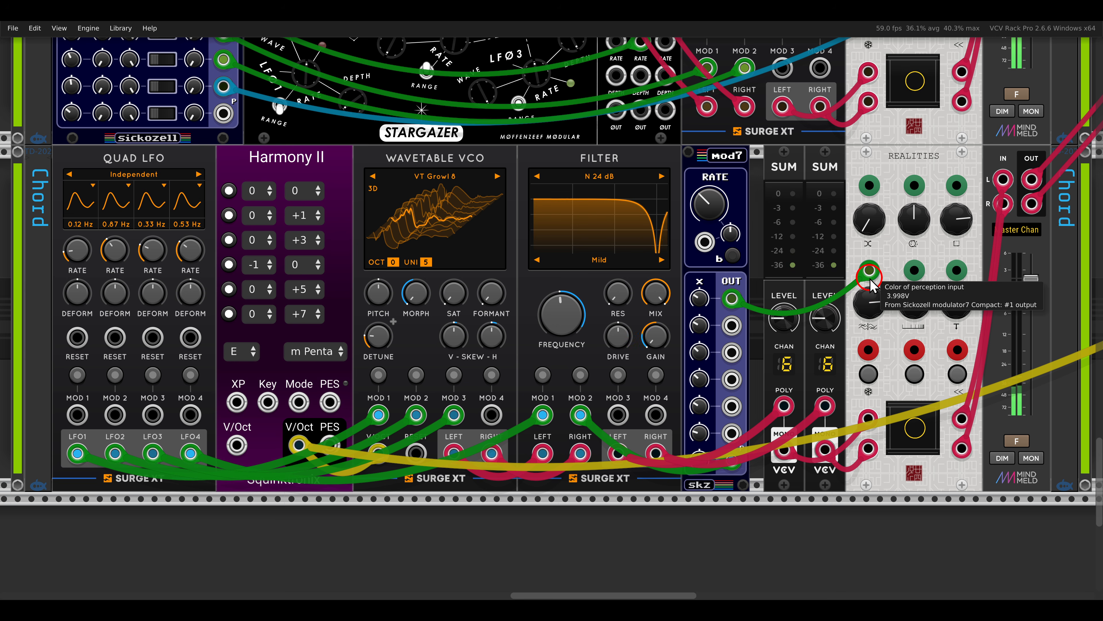
left_click_drag(874, 235, 847, 87)
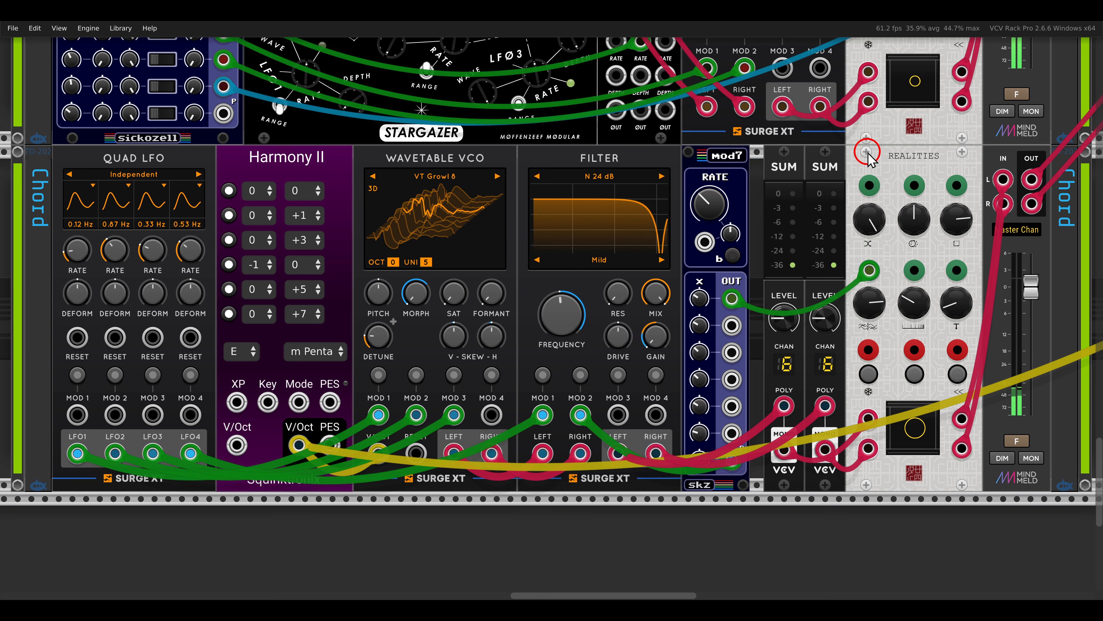
- Fade in the arp voice on its master channel
scroll(869, 157, "right", 10)
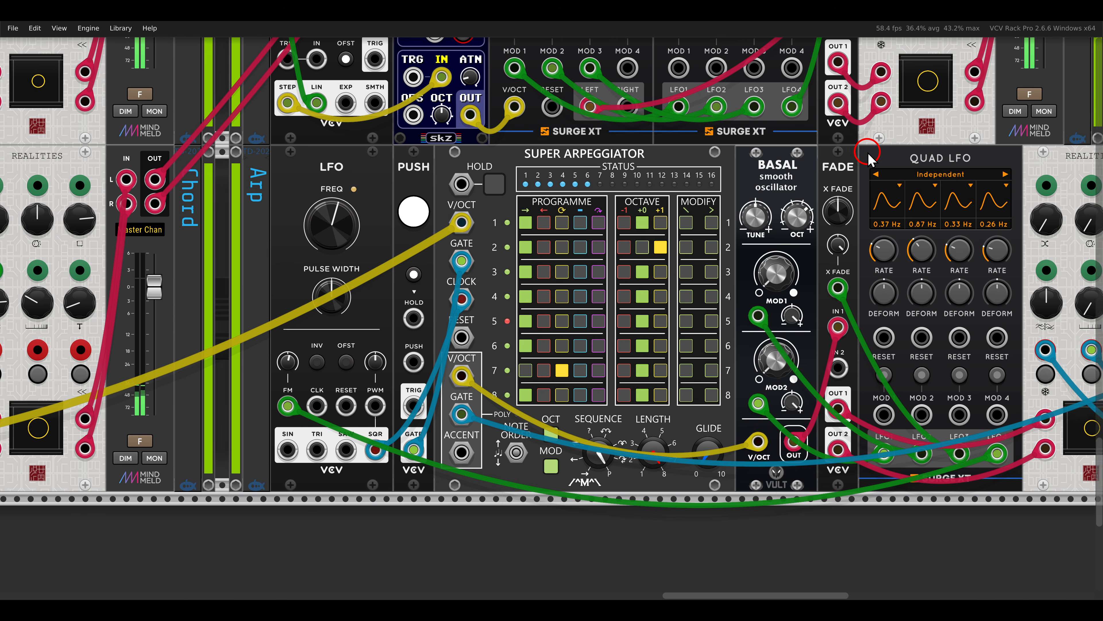
scroll(868, 157, "right", 5)
left_click(1028, 441)
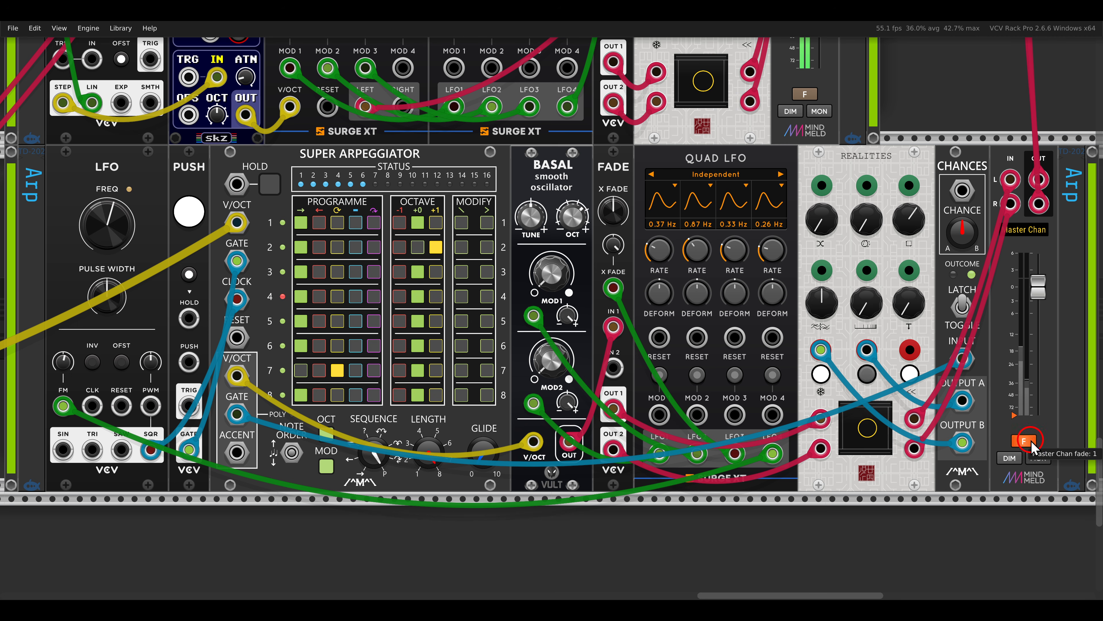
left_click(1031, 440)
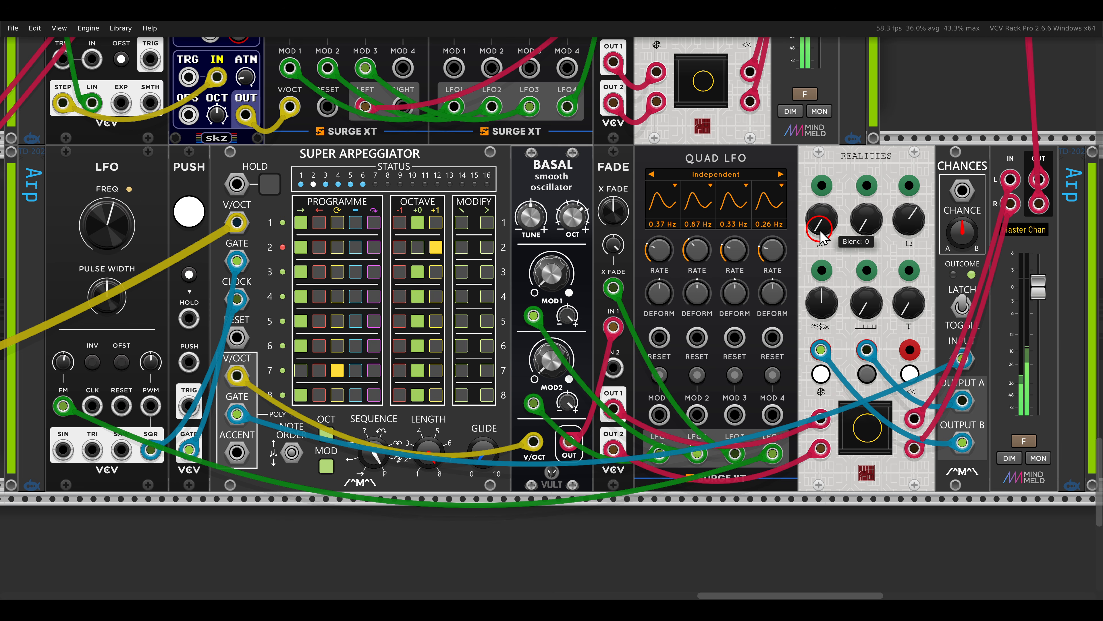
- Set Blend on the arp voice's Realities to 0.8253
left_click_drag(820, 230, 814, 176)
left_click_drag(817, 225, 814, 166)
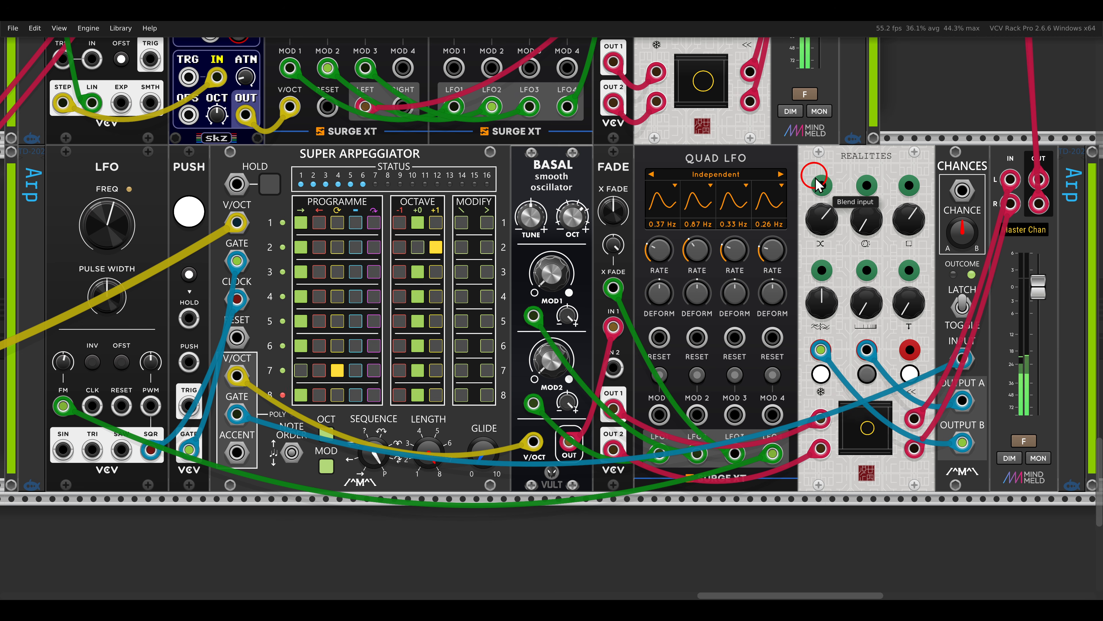
left_click_drag(820, 227, 805, 194)
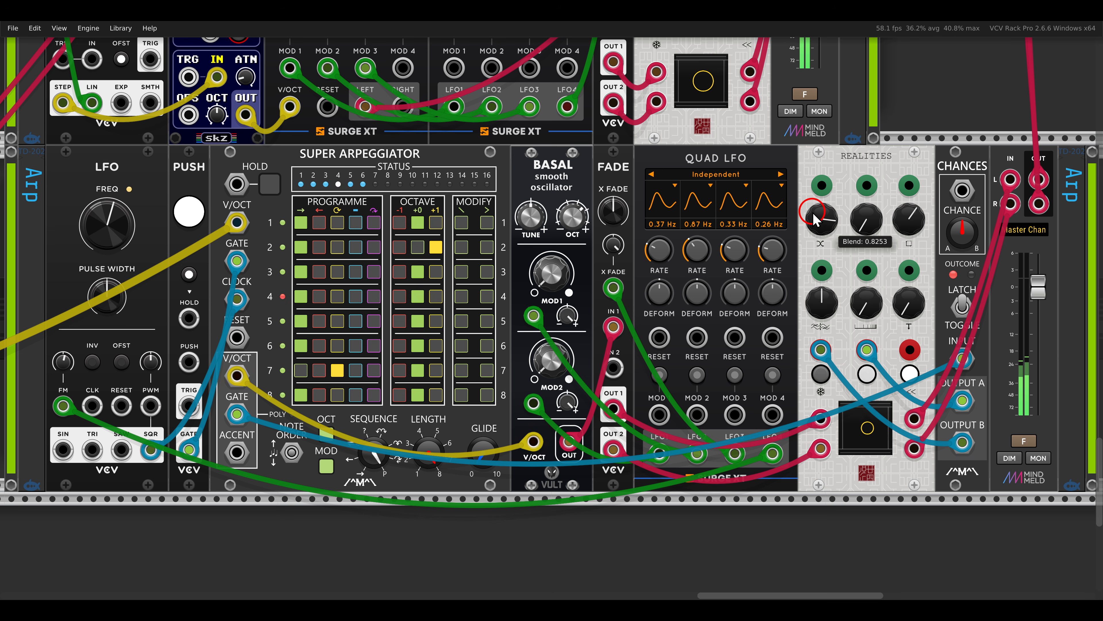
- Raise Blend on the arp voice's Realities further toward its maximum
left_click_drag(813, 220, 811, 201)
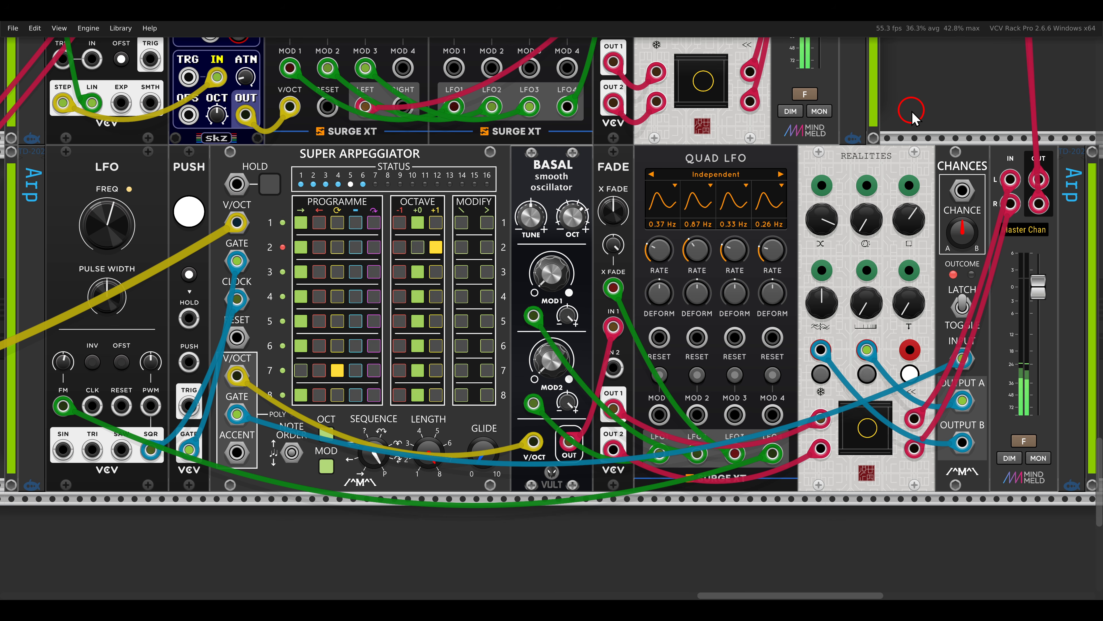
scroll(911, 113, "down", 6)
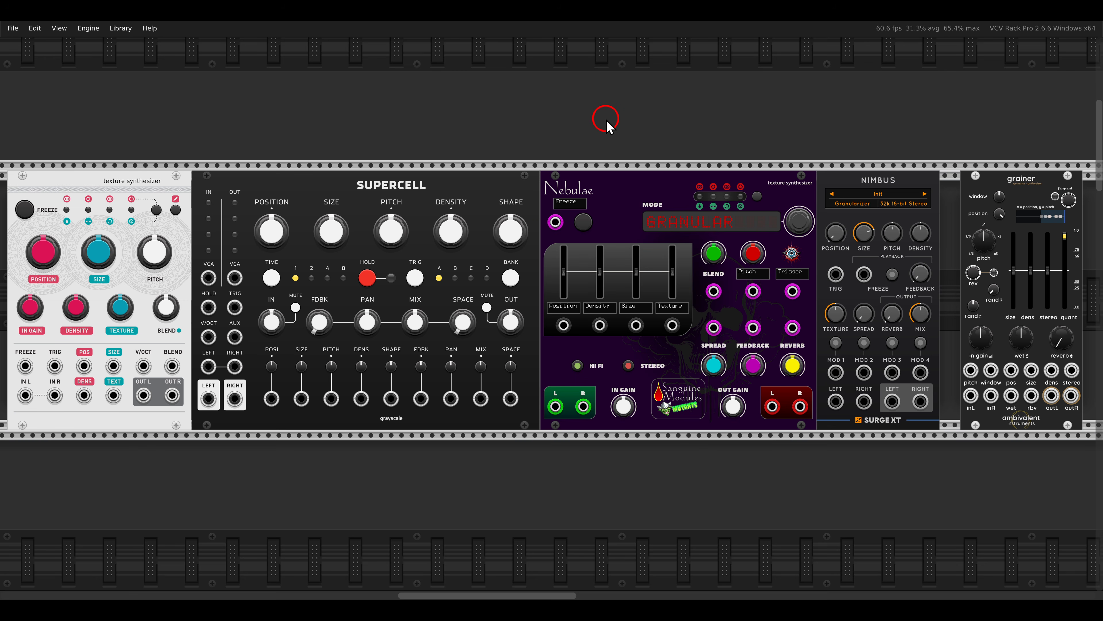
left_click_drag(84, 153, 165, 205)
left_click_drag(273, 163, 446, 202)
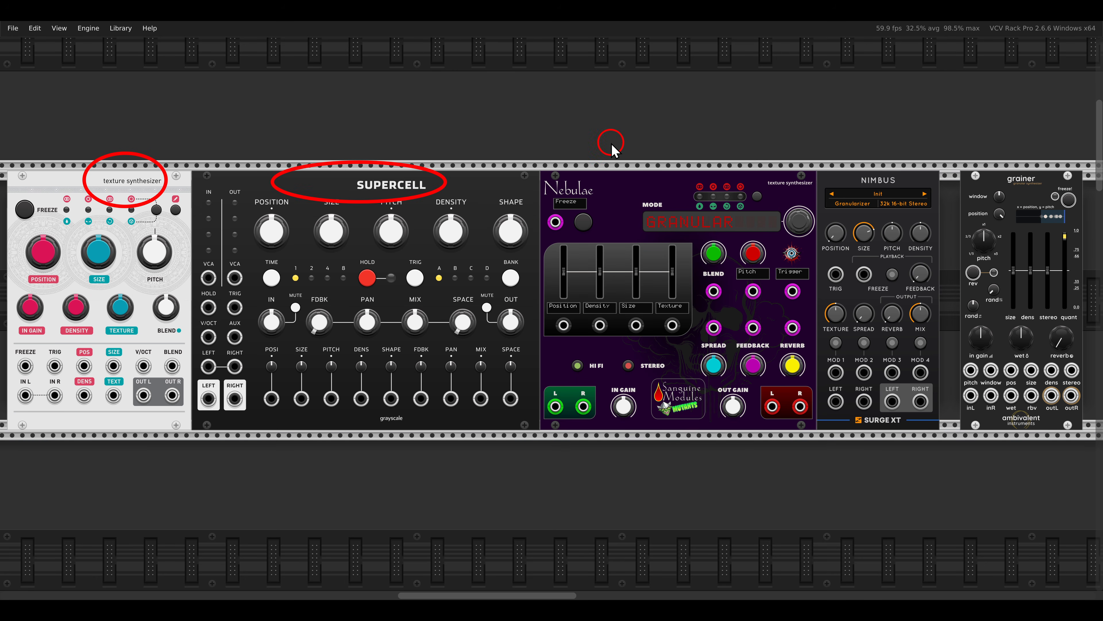
mouse_move(595, 149)
left_mouse_down()
mouse_move(663, 197)
mouse_move(734, 223)
left_mouse_up()
left_click_drag(840, 152, 908, 211)
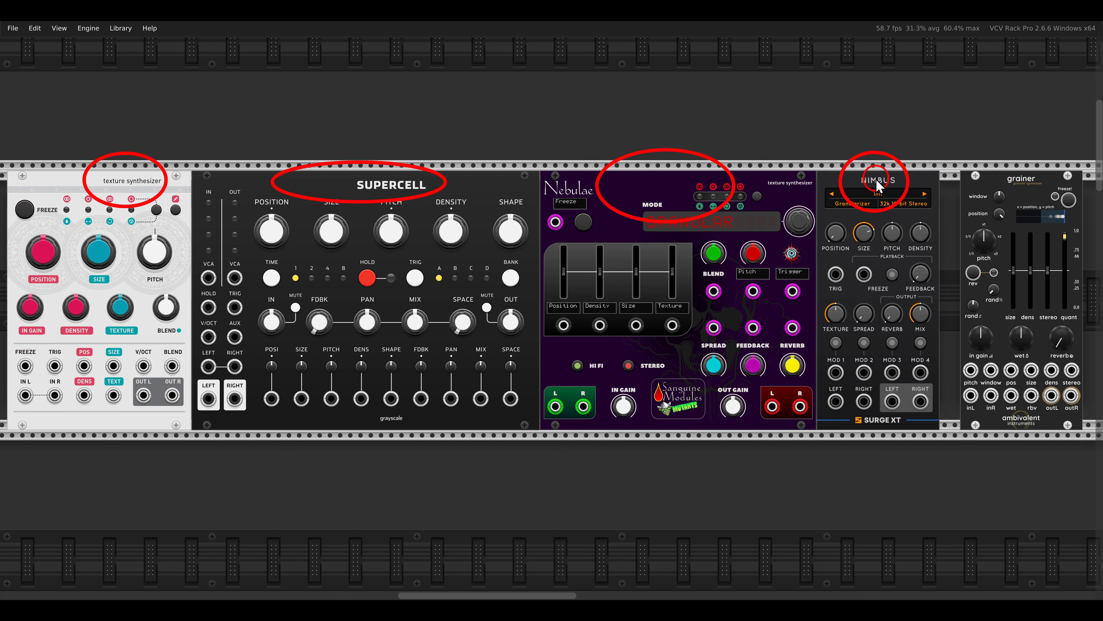
key("Escape")
left_click_drag(981, 160, 1059, 204)
key("Escape")
key("shift+2")
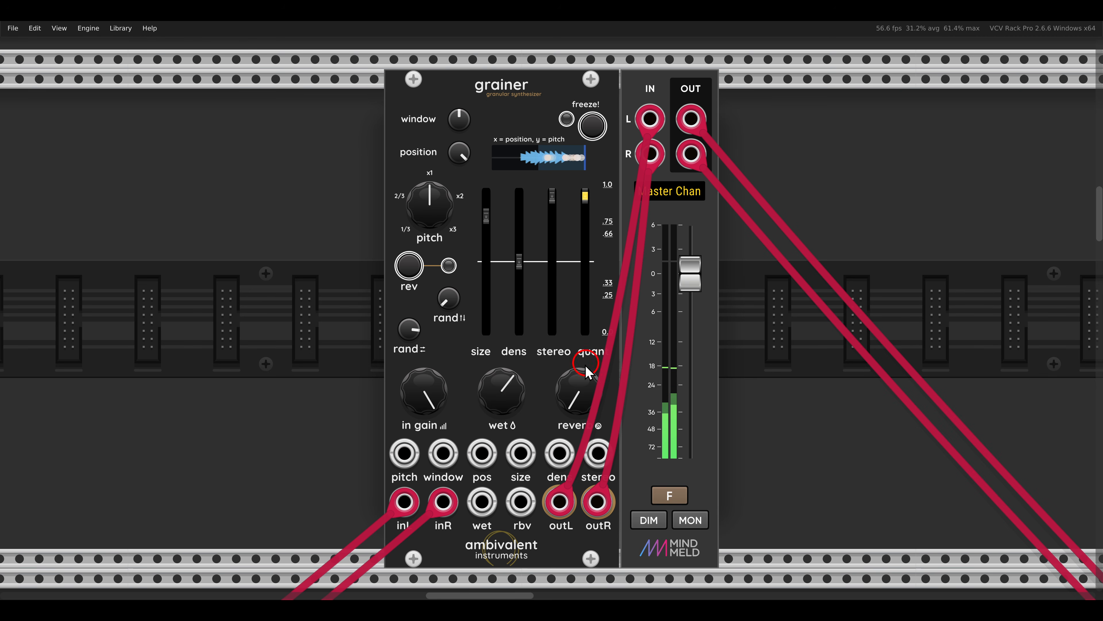
- On grainer, set Reverb Amount to 0.94277 and raise the vertical-arrows rand knob to about its midpoint
mouse_move(583, 394)
left_click_drag(582, 395, 576, 269)
left_click_drag(575, 254, 574, 238)
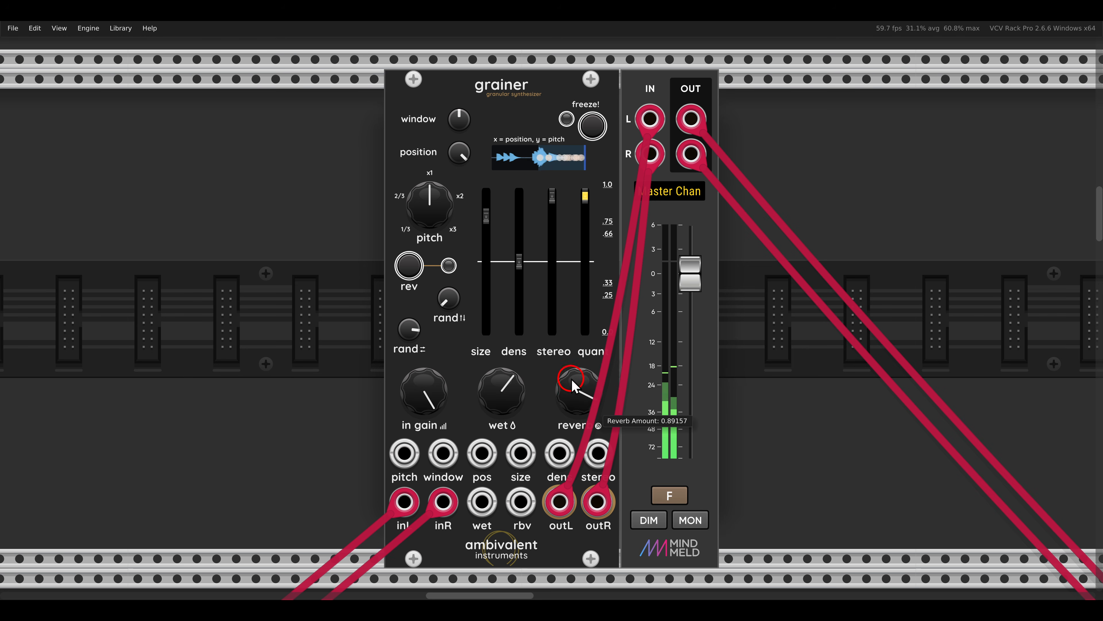
left_click_drag(572, 378, 567, 375)
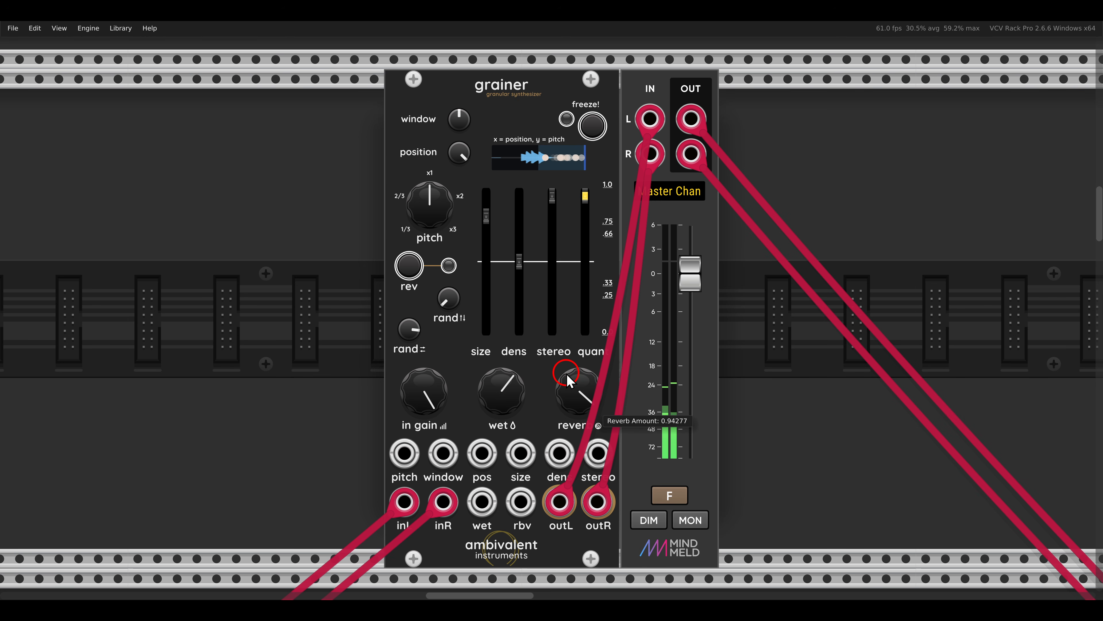
mouse_move(449, 306)
left_click_drag(450, 306, 439, 213)
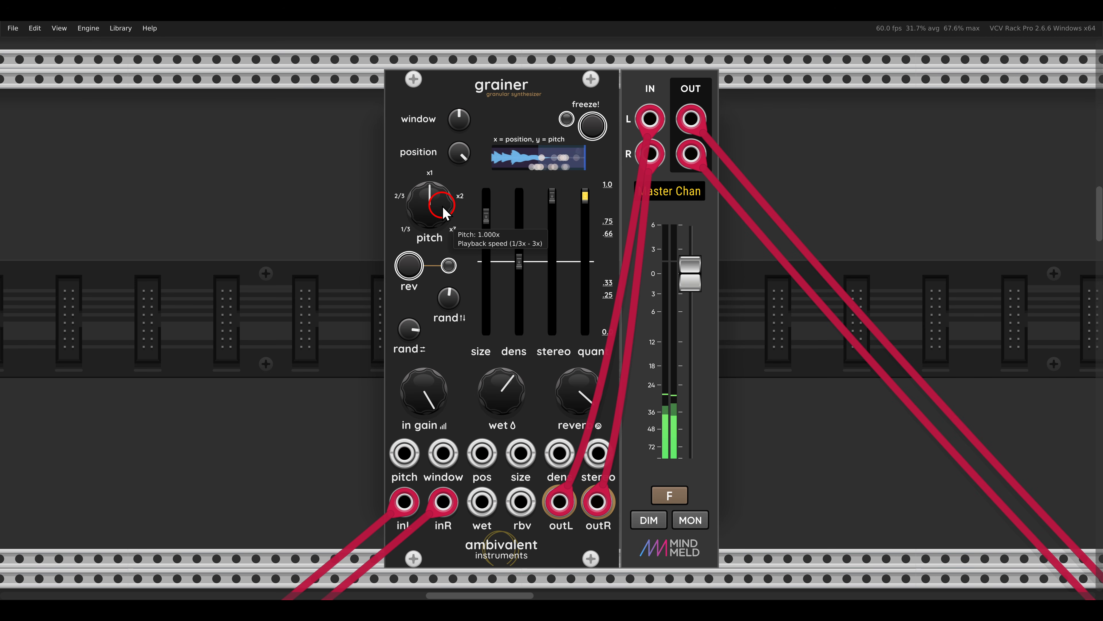
- Fade out grainer's master channel and fade in the master channel of the VCV Reverb voice
left_click(669, 496)
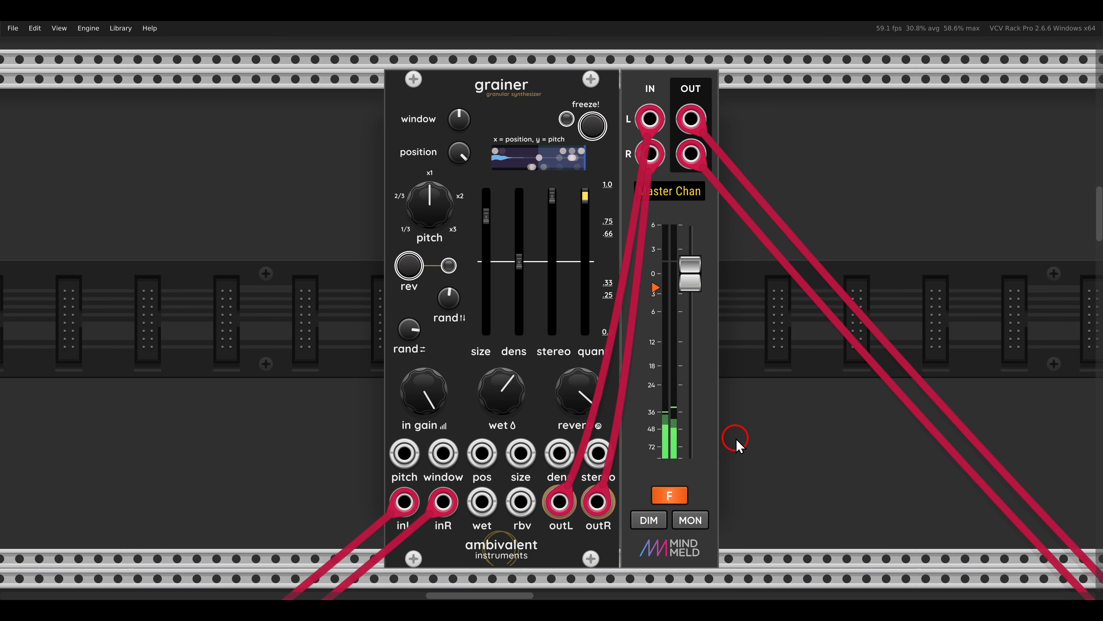
scroll(758, 411, "down", 5)
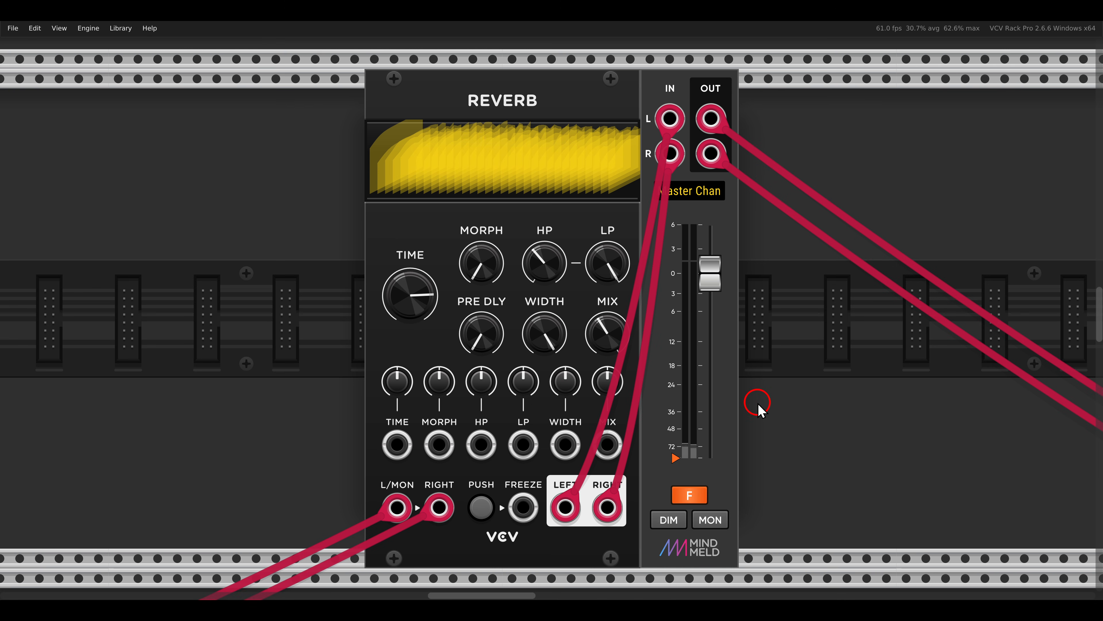
left_click(695, 495)
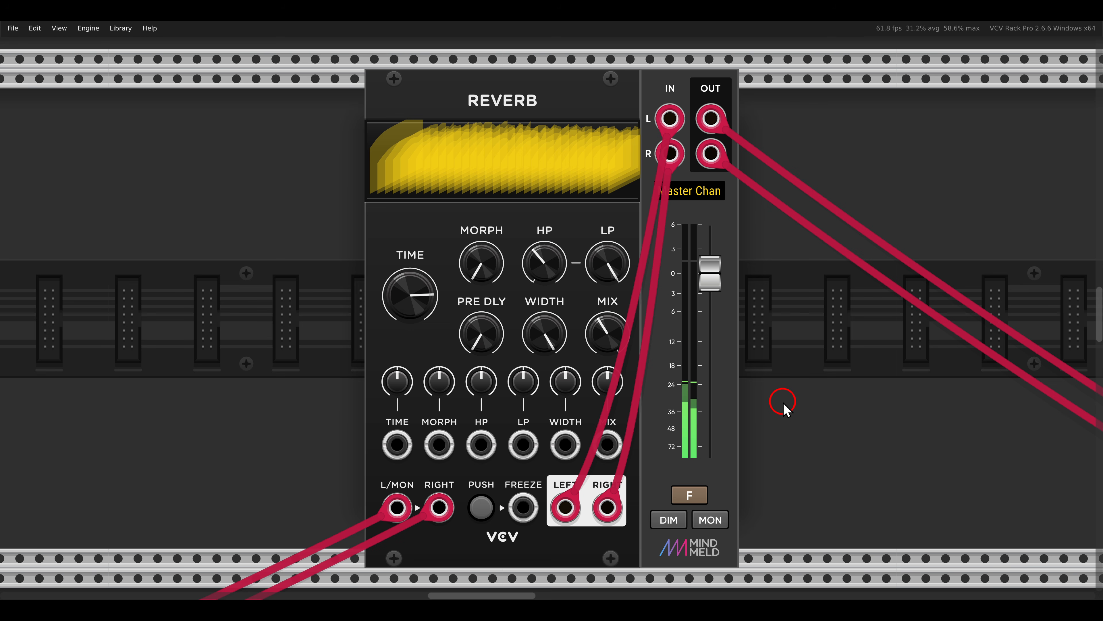
- On VCV Reverb, raise HP slightly, lower LP to about three quarters, and raise Pre-delay well above its midpoint
left_click_drag(556, 262, 597, 313)
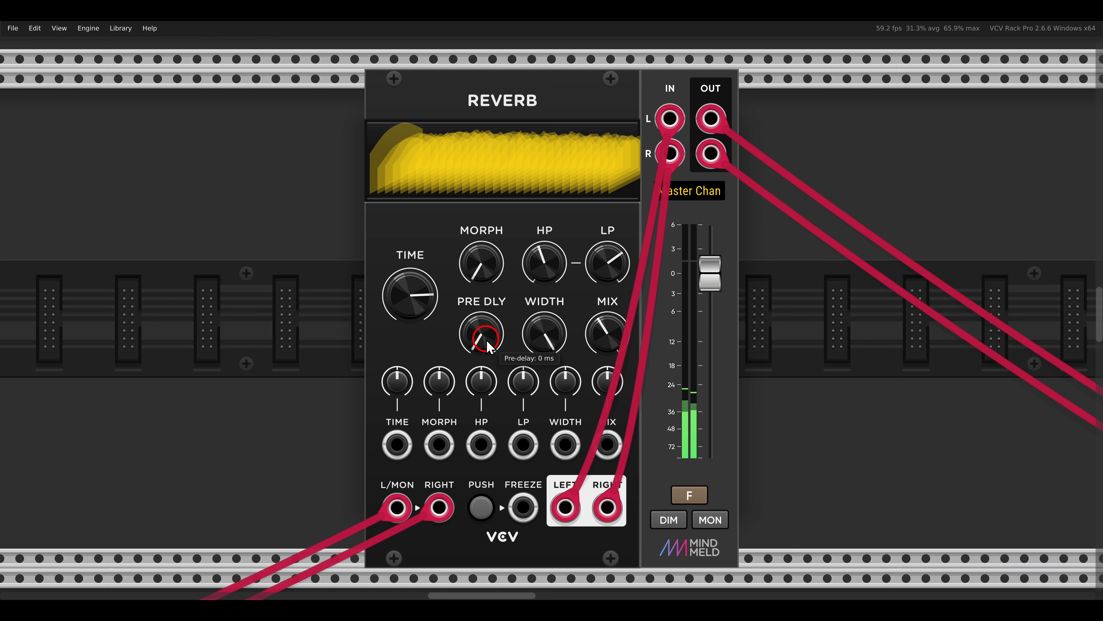
left_click_drag(486, 339, 463, 193)
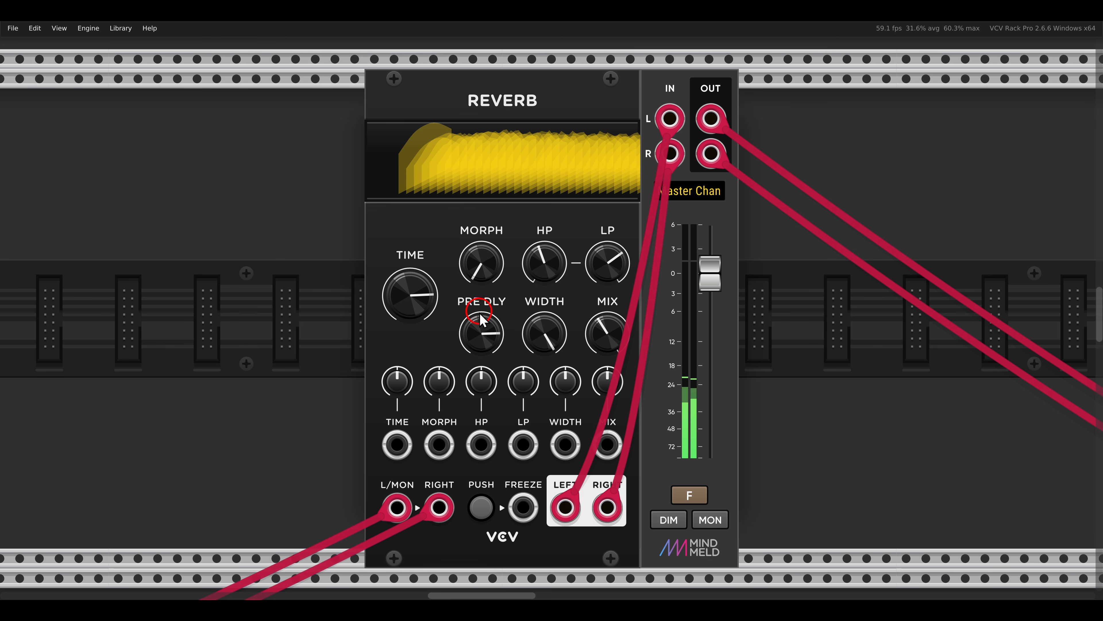
left_click_drag(476, 322, 478, 322)
- On VCV Reverb, set Time to its maximum and raise Morph well above its midpoint
left_click_drag(394, 290, 410, 242)
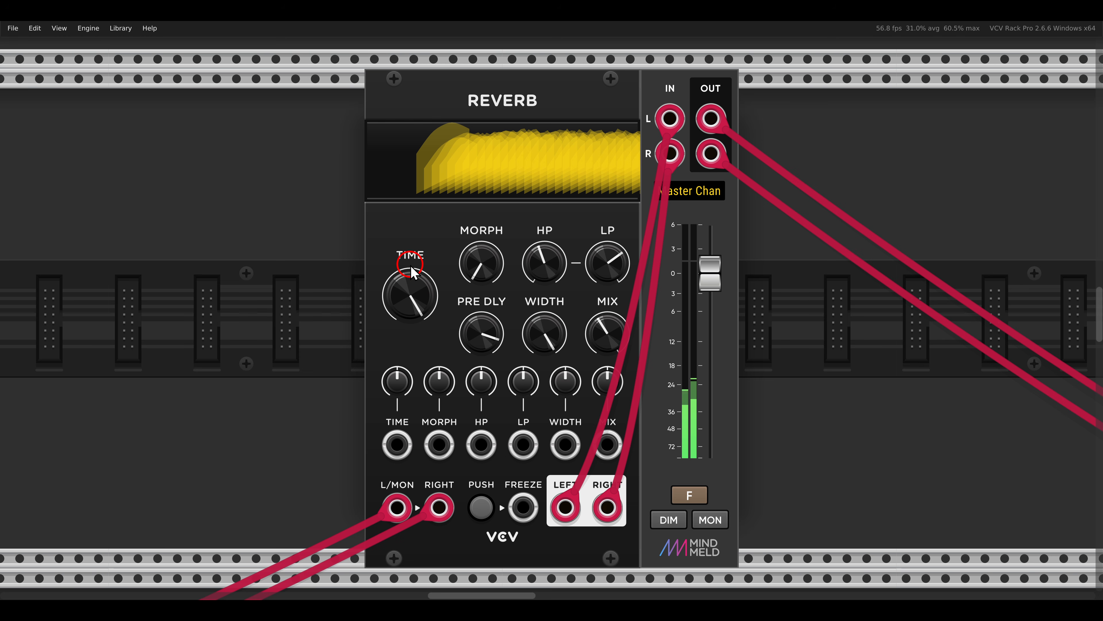
left_click_drag(480, 254, 475, 214)
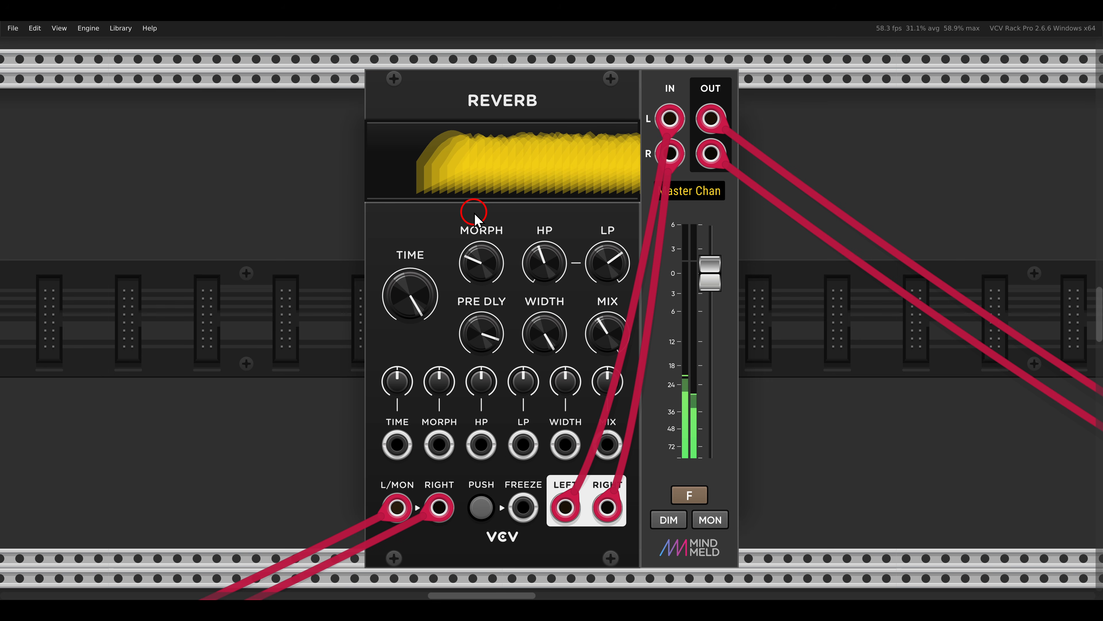
mouse_move(475, 256)
left_click_drag(477, 263, 473, 167)
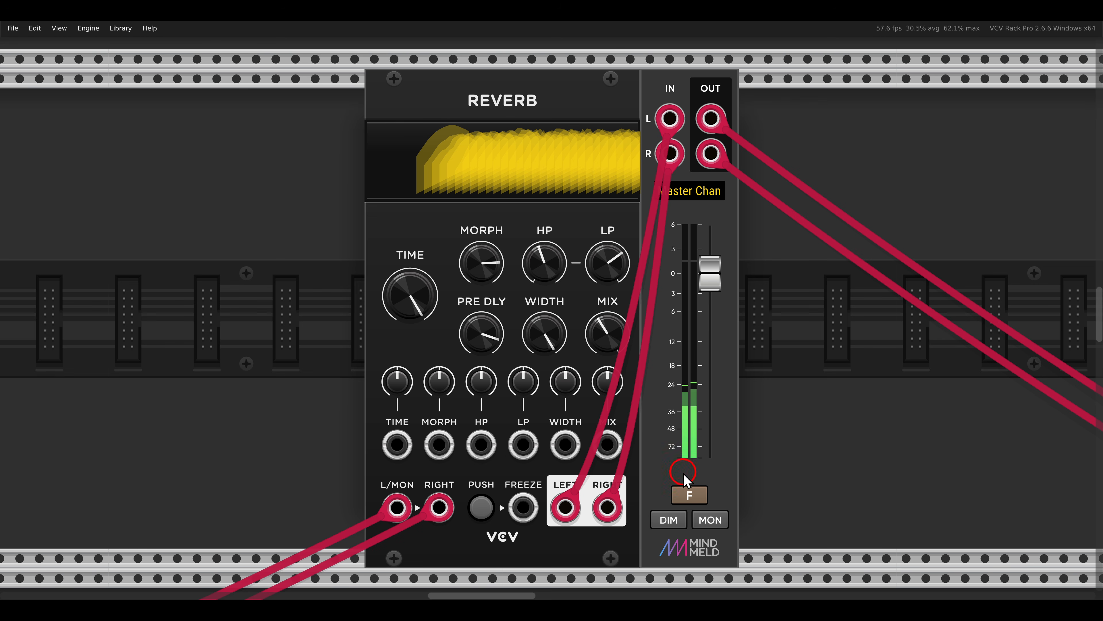
- Fade out the VCV Reverb voice's master channel and fade in the Plateau voice's master channel
left_click(694, 498)
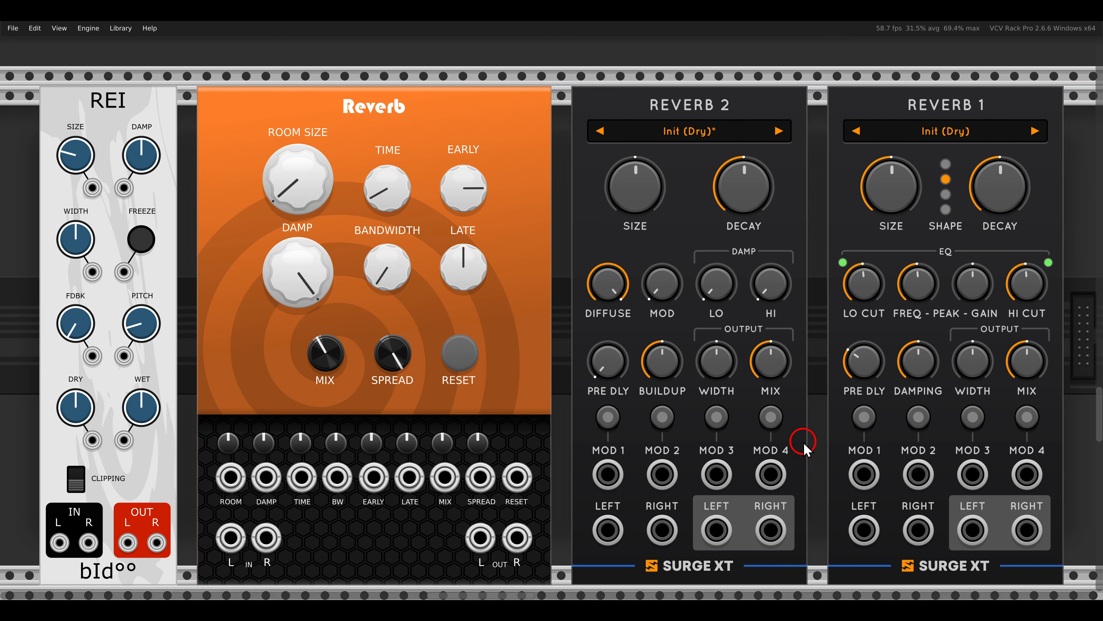
scroll(803, 448, "down", 1)
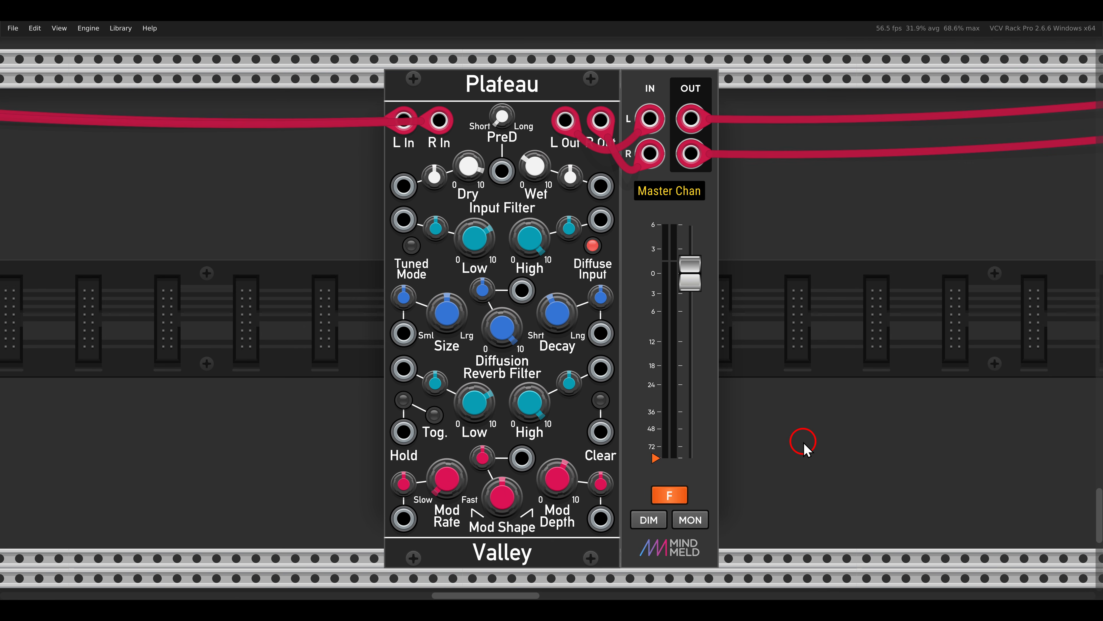
left_click(669, 495)
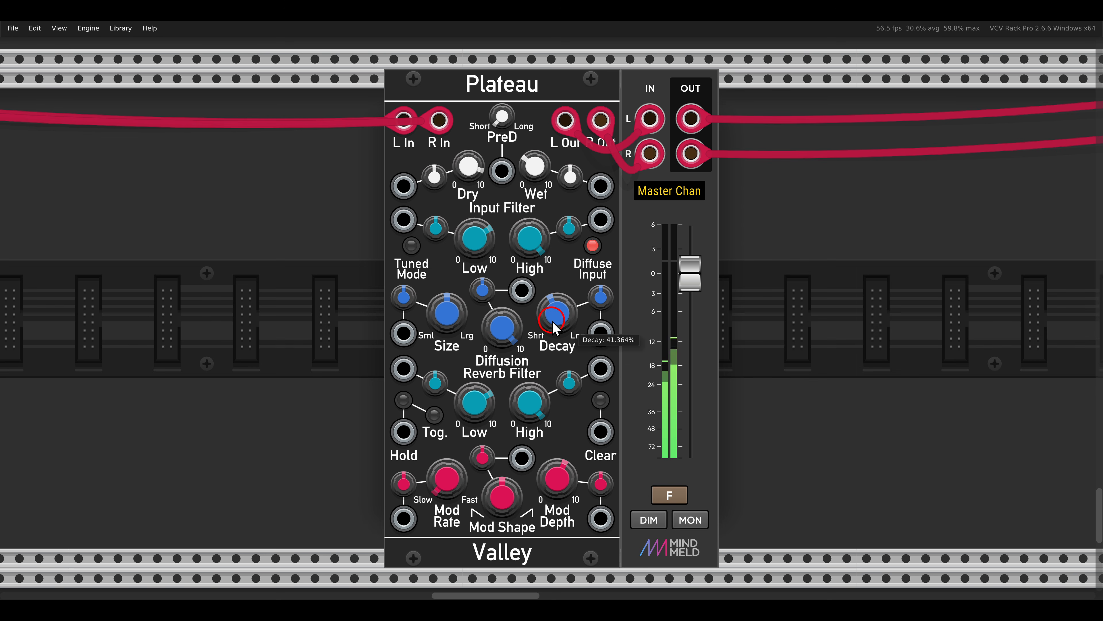
- On Plateau, raise Decay to about three quarters and Size moderately above its midpoint
left_click_drag(557, 312, 538, 262)
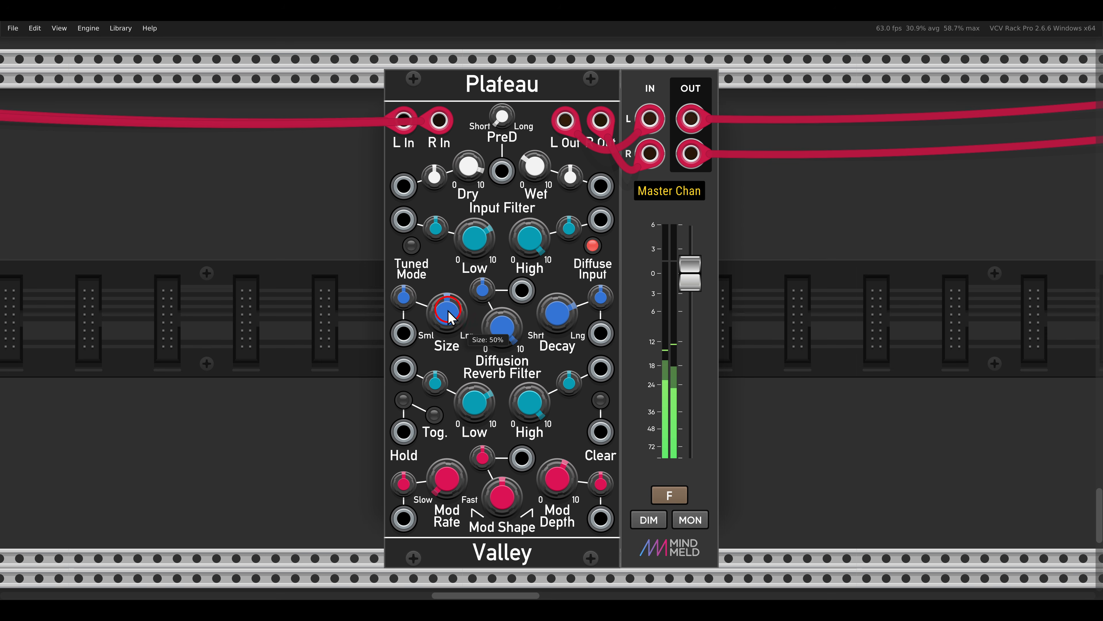
left_click_drag(447, 314, 447, 299)
mouse_move(553, 319)
left_mouse_down()
mouse_move(590, 454)
mouse_move(553, 327)
left_mouse_up()
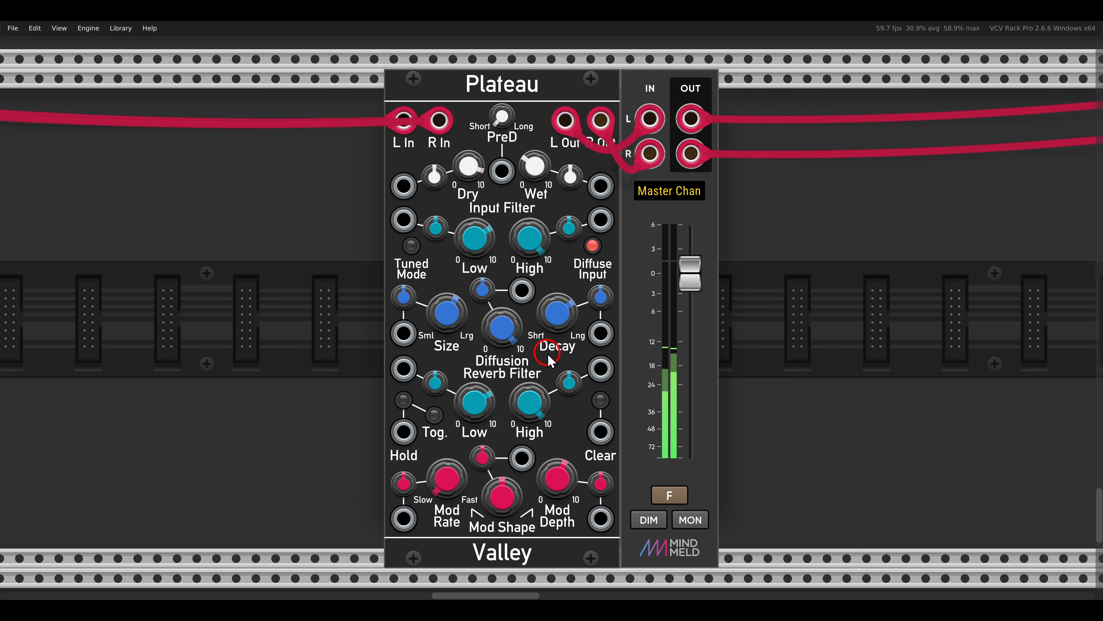